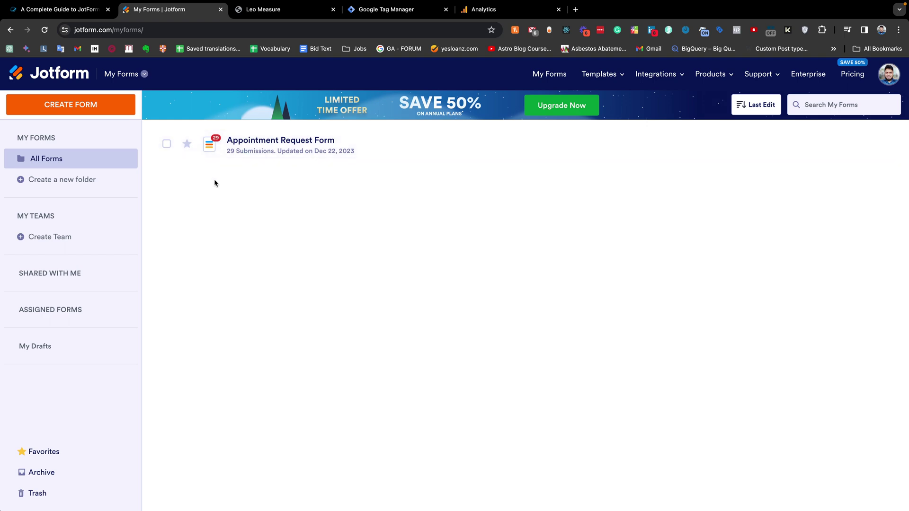
# Switch to the Leo Measure site, view the form opened by Book Appointment, and close its popup
pyautogui.click(264, 10)
pyautogui.scroll(-1, 313, 229)
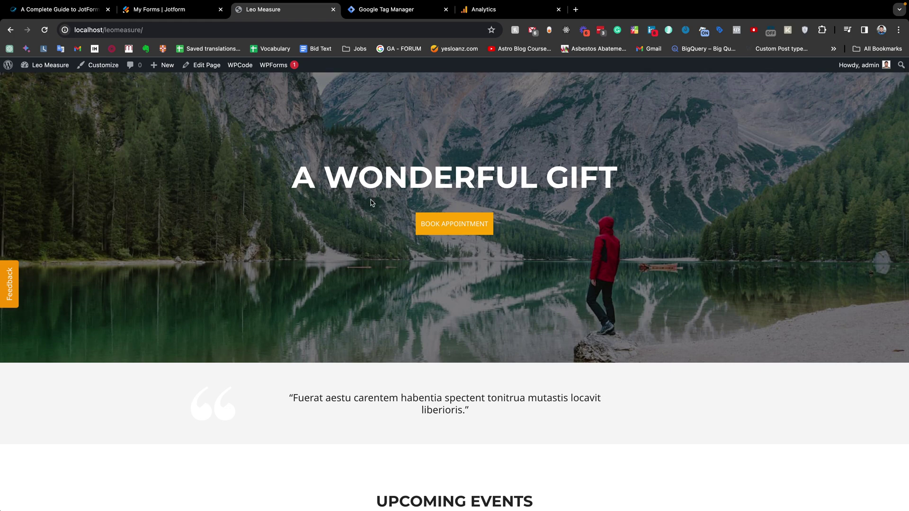
pyautogui.click(440, 228)
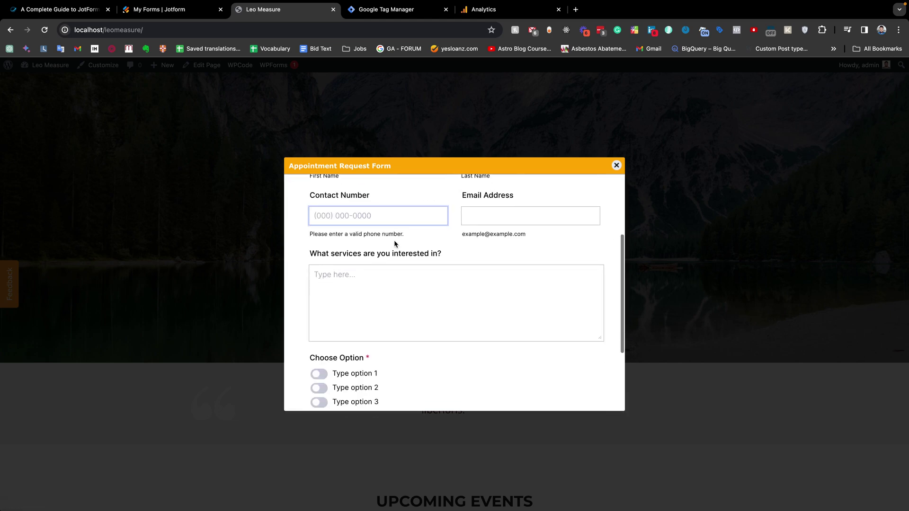
pyautogui.click(616, 165)
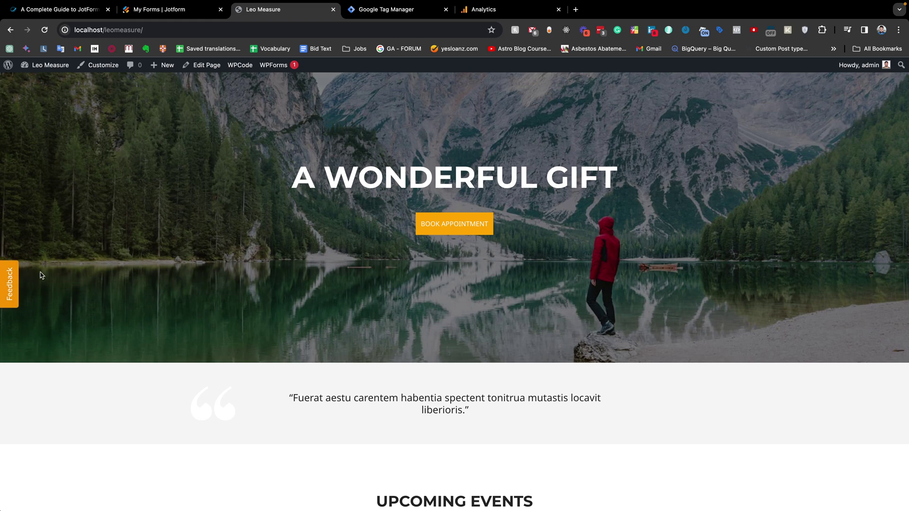
# Open the site's Feedback form, look through its fields, and close the popup
pyautogui.click(9, 286)
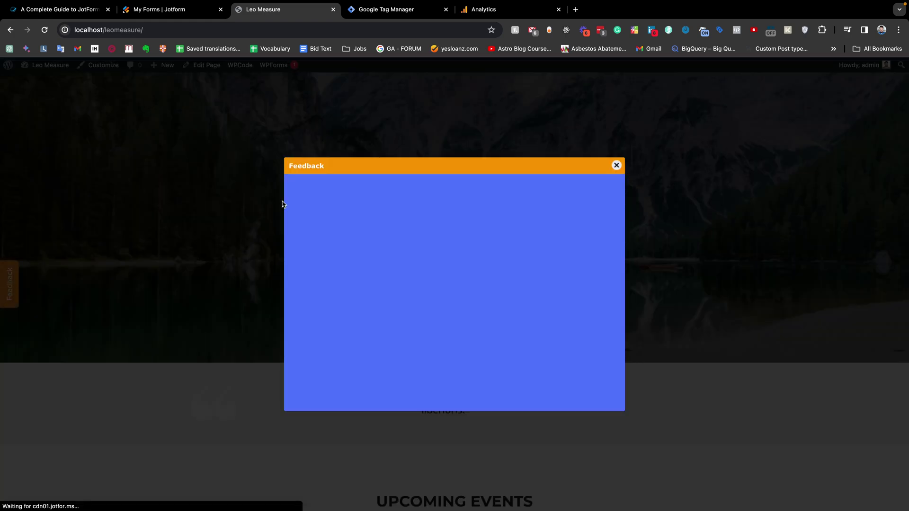
pyautogui.scroll(-5, 485, 222)
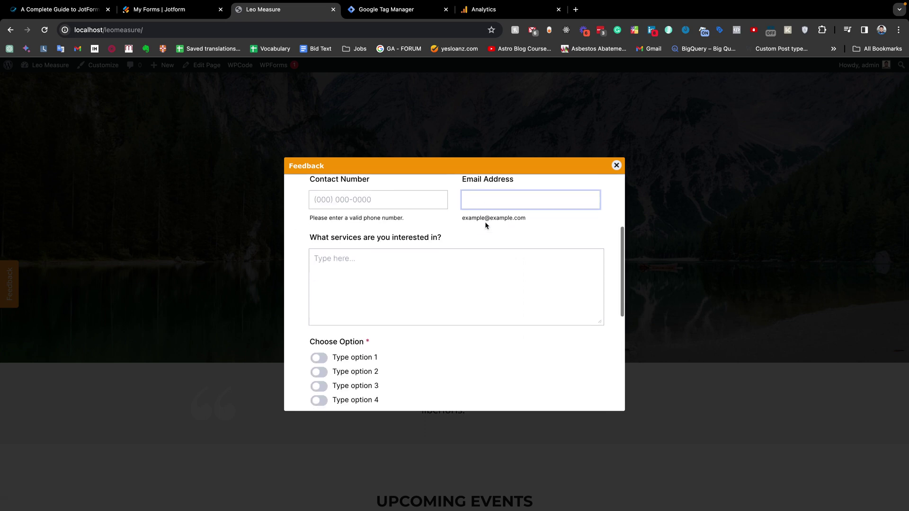
pyautogui.scroll(6, 495, 289)
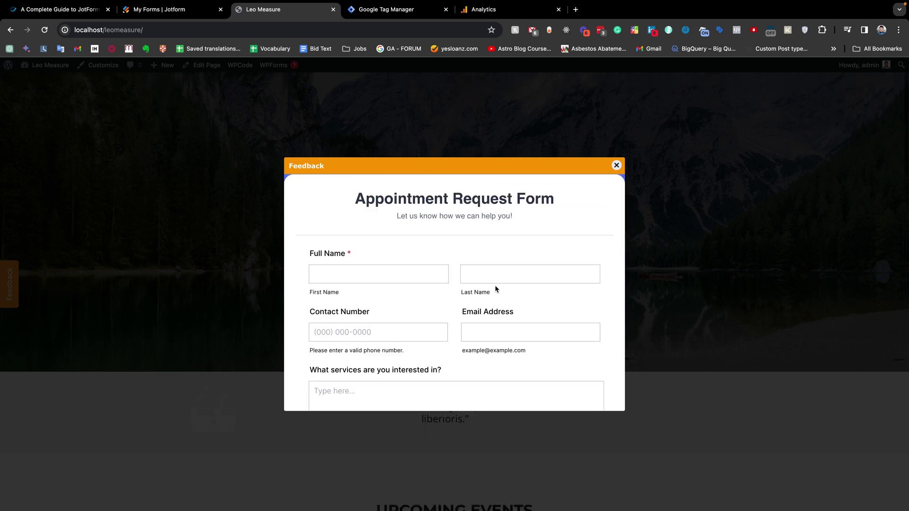
pyautogui.click(617, 165)
# Inspect the appointment form embedded beside Upcoming Tours & Destination, examine its iframe element, and close the developer tools
pyautogui.scroll(-15, 521, 284)
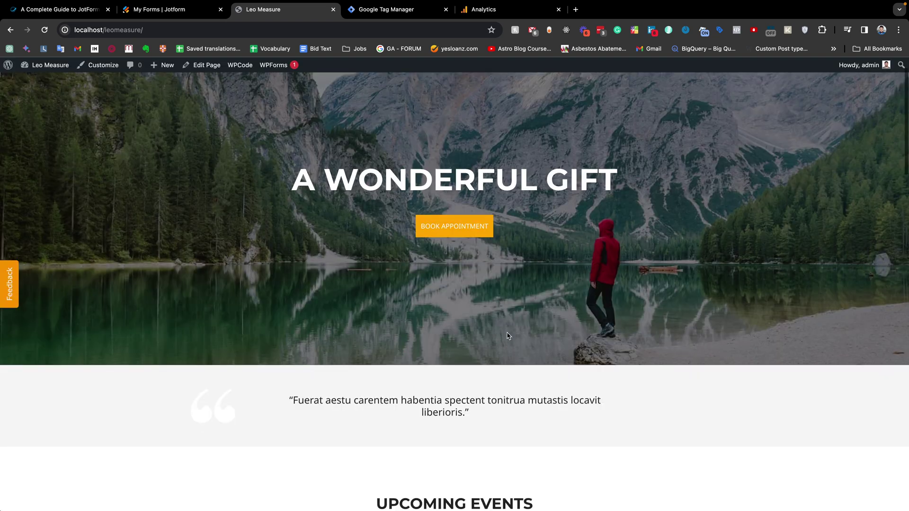
pyautogui.scroll(-3, 506, 331)
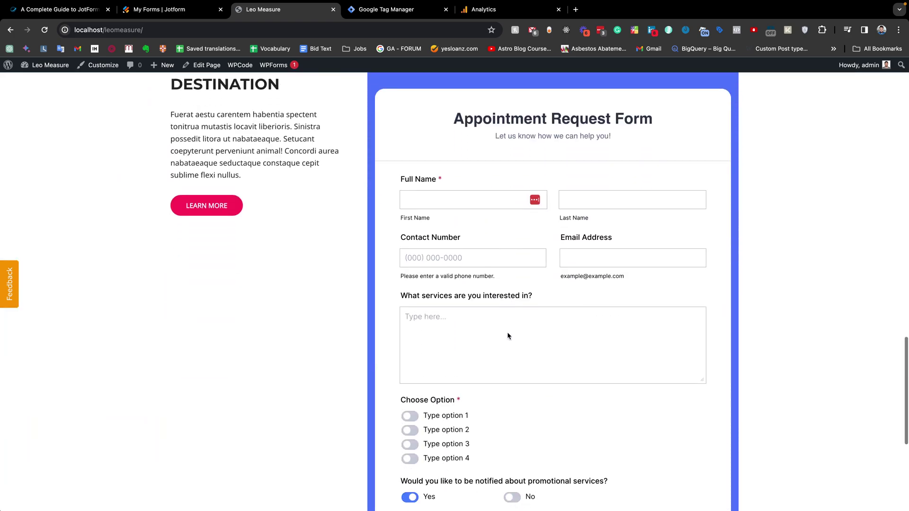
pyautogui.scroll(2, 493, 265)
pyautogui.rightClick(382, 173)
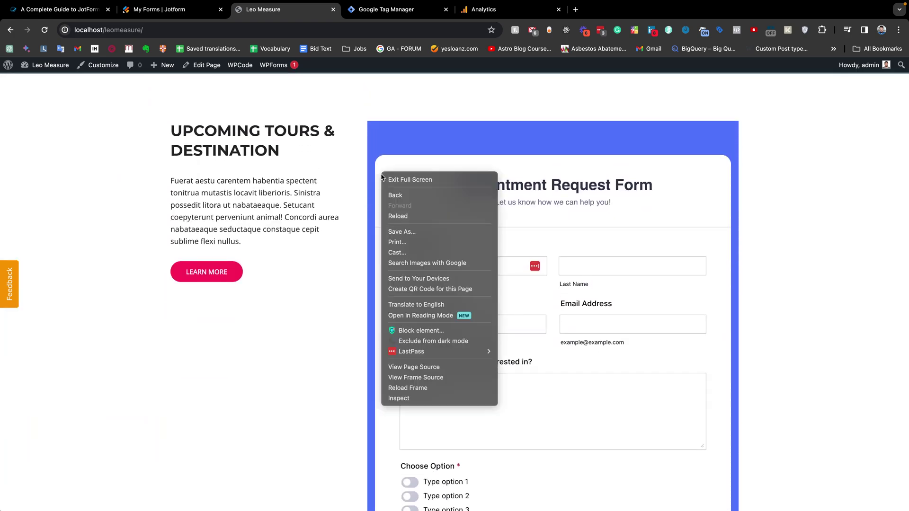
pyautogui.click(407, 398)
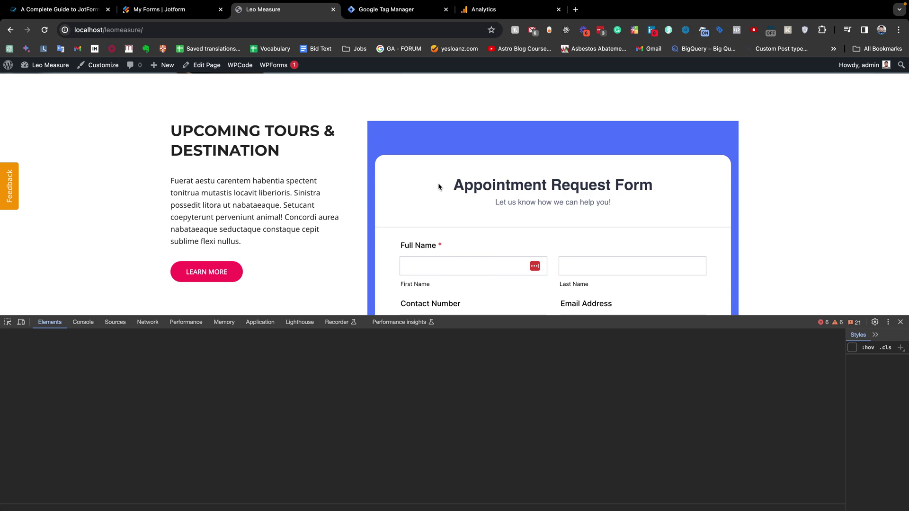
pyautogui.rightClick(405, 164)
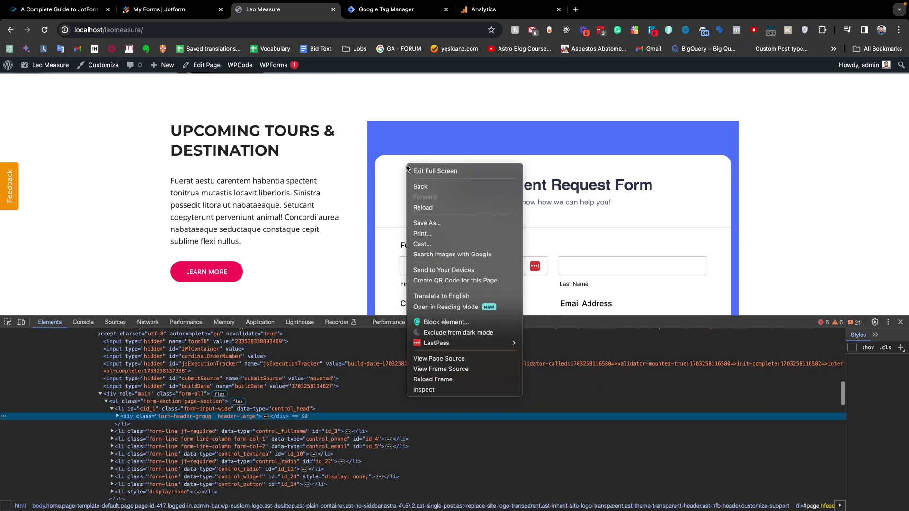
pyautogui.click(424, 390)
pyautogui.scroll(5, 190, 397)
pyautogui.scroll(2, 189, 397)
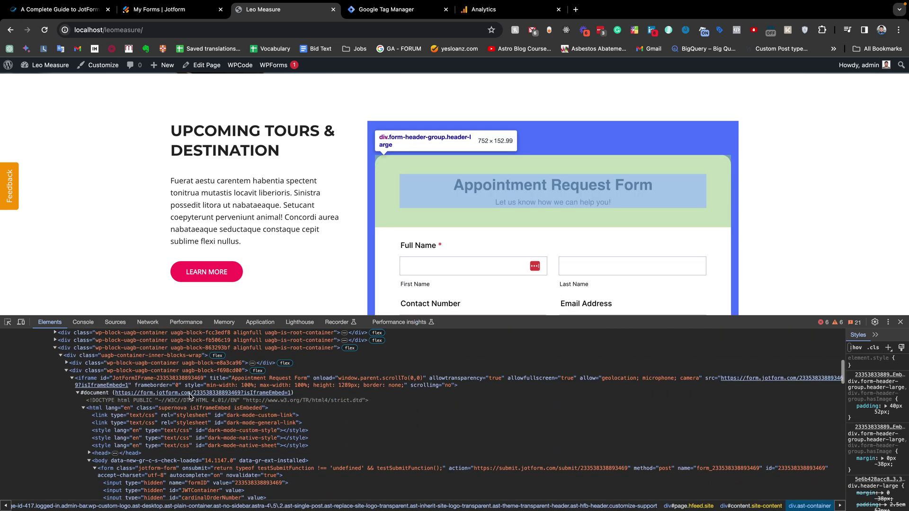
pyautogui.click(83, 383)
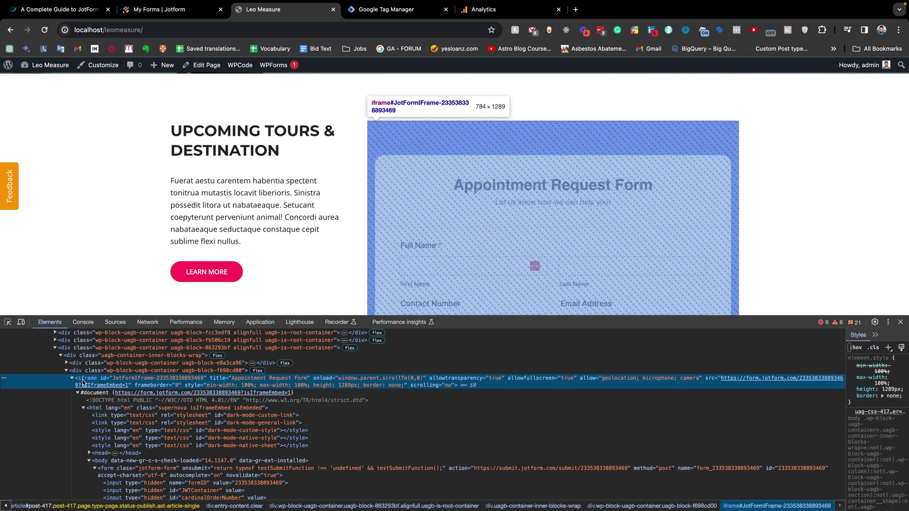
pyautogui.click(900, 322)
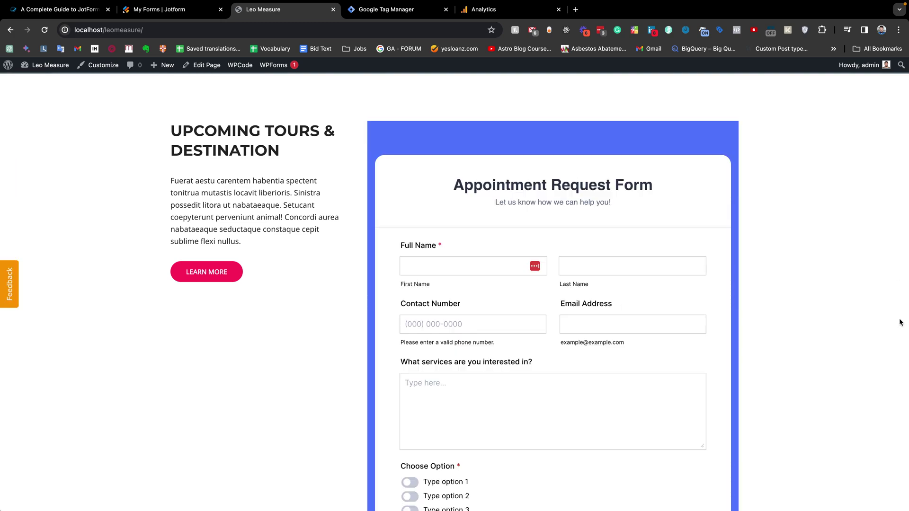
# Open the site's About page and view the appointment request form embedded there
pyautogui.scroll(4, 438, 208)
pyautogui.scroll(15, 438, 209)
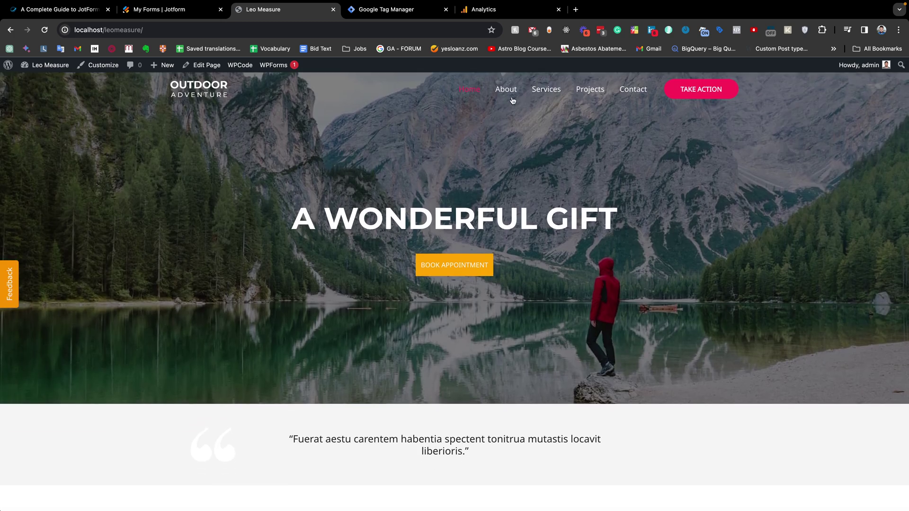
pyautogui.click(505, 94)
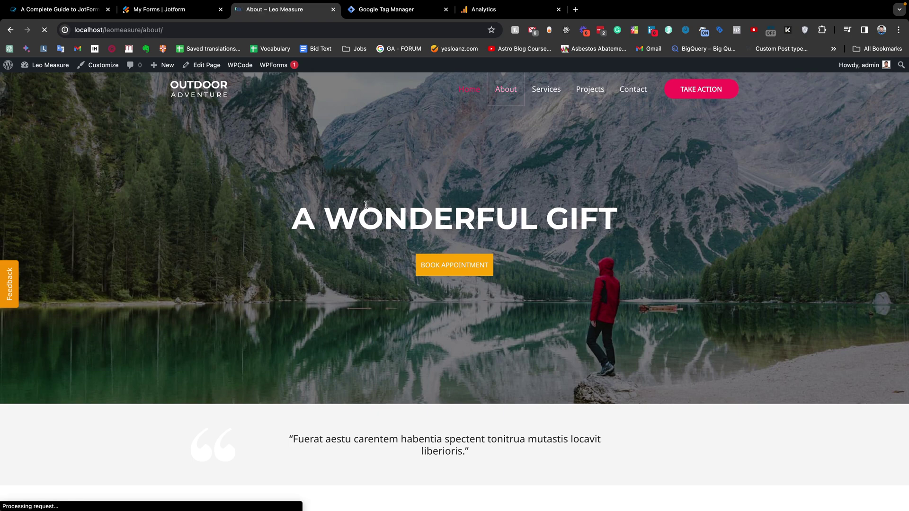
pyautogui.scroll(-10, 366, 205)
pyautogui.scroll(-5, 366, 204)
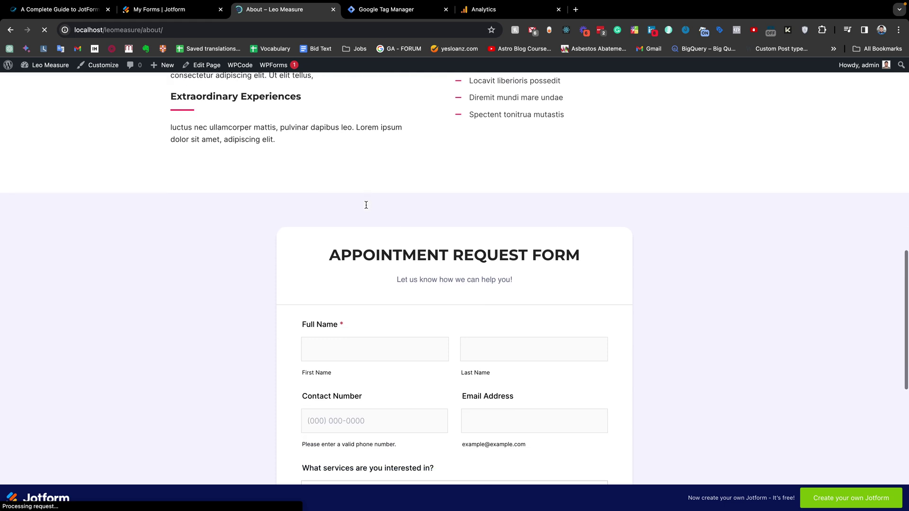
pyautogui.click(341, 256)
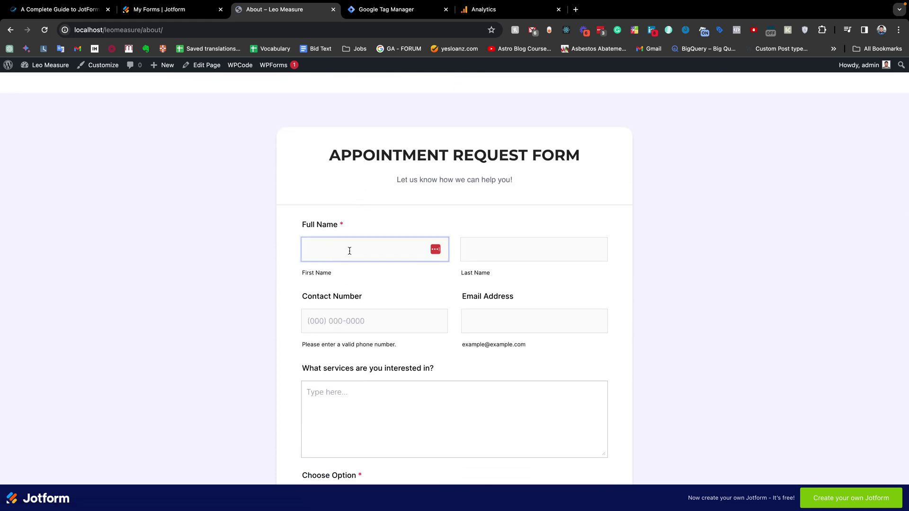
pyautogui.scroll(-1, 349, 248)
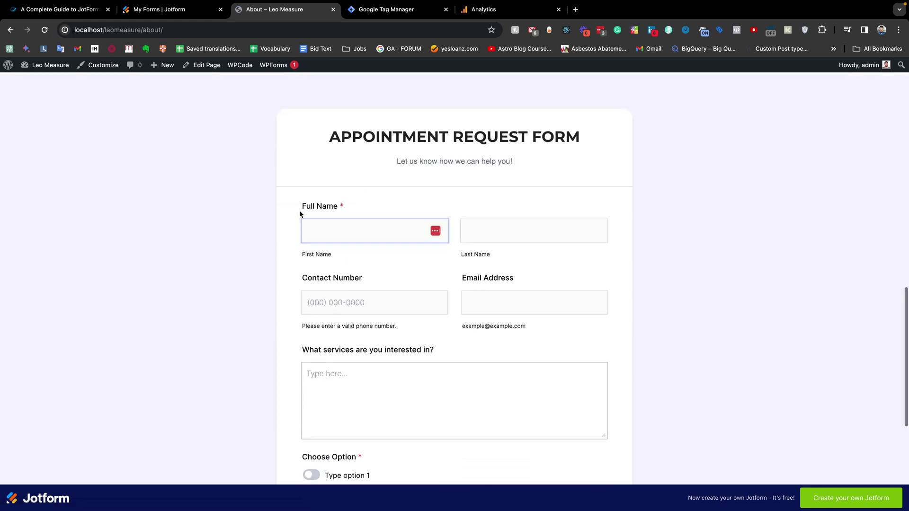
# Inspect the About page's appointment form and examine its form element and the surrounding Jotform scripts
pyautogui.rightClick(301, 186)
pyautogui.click(338, 390)
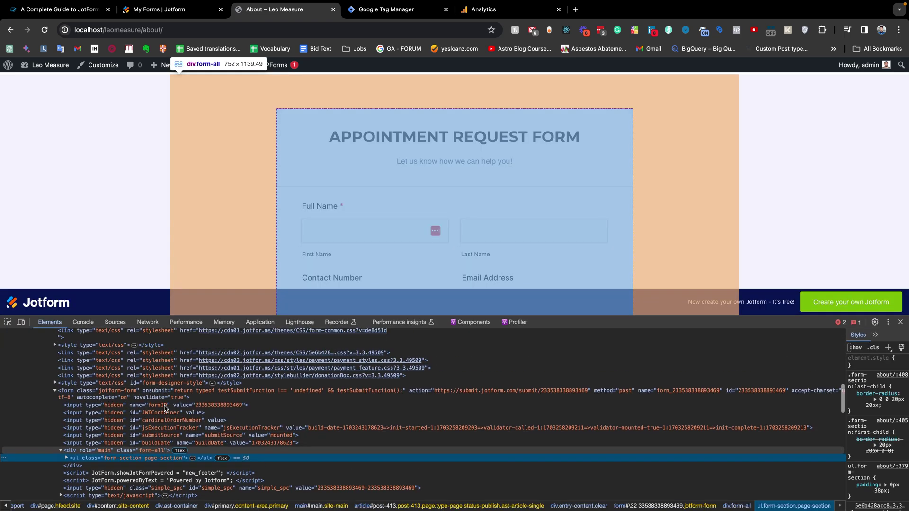
pyautogui.scroll(10, 165, 409)
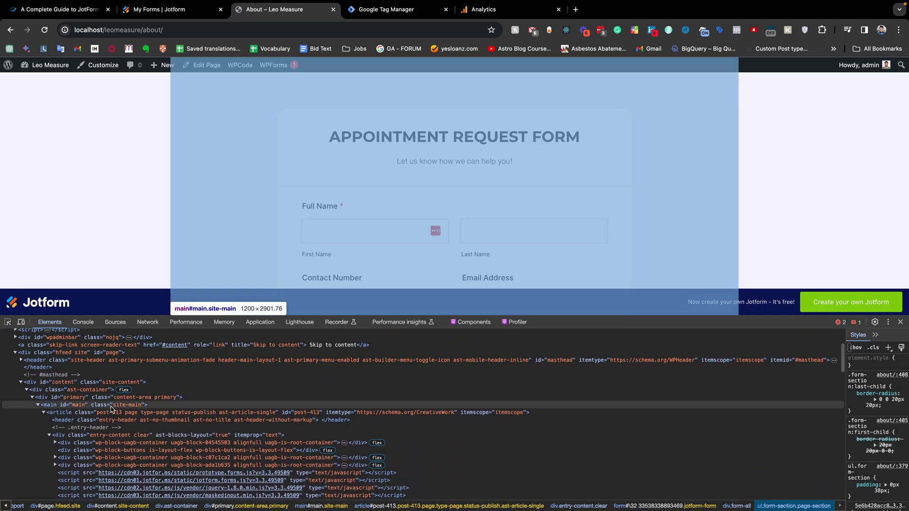
pyautogui.scroll(-4, 104, 424)
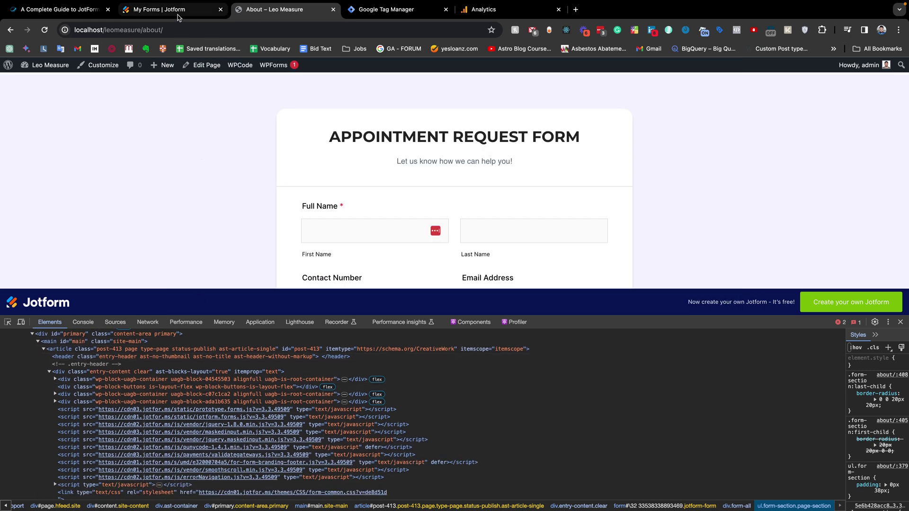
# Switch to Jotform, open the Appointment Request Form for editing, and show its embed publishing options
pyautogui.click(171, 13)
pyautogui.moveTo(454, 128)
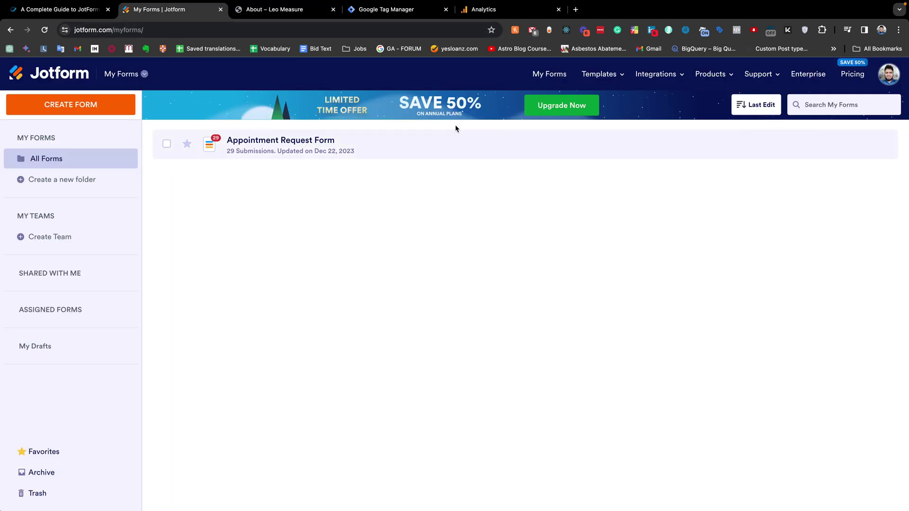
pyautogui.click(783, 150)
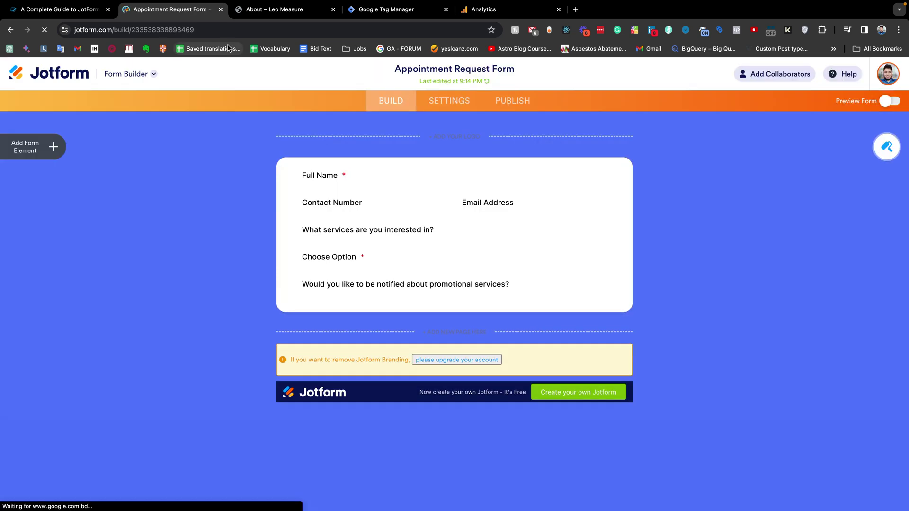
pyautogui.click(513, 100)
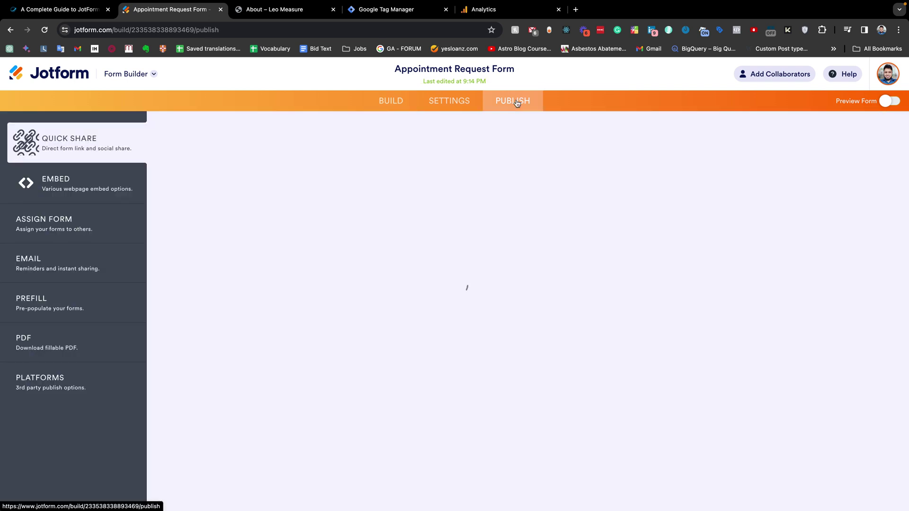
pyautogui.click(179, 184)
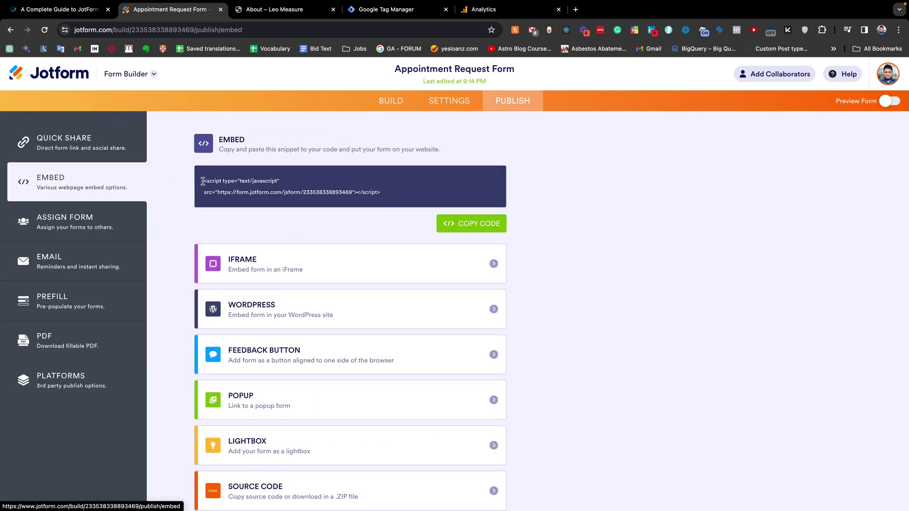
# Select the default JavaScript embed snippet and review the other embed methods offered for the form
pyautogui.click(389, 202)
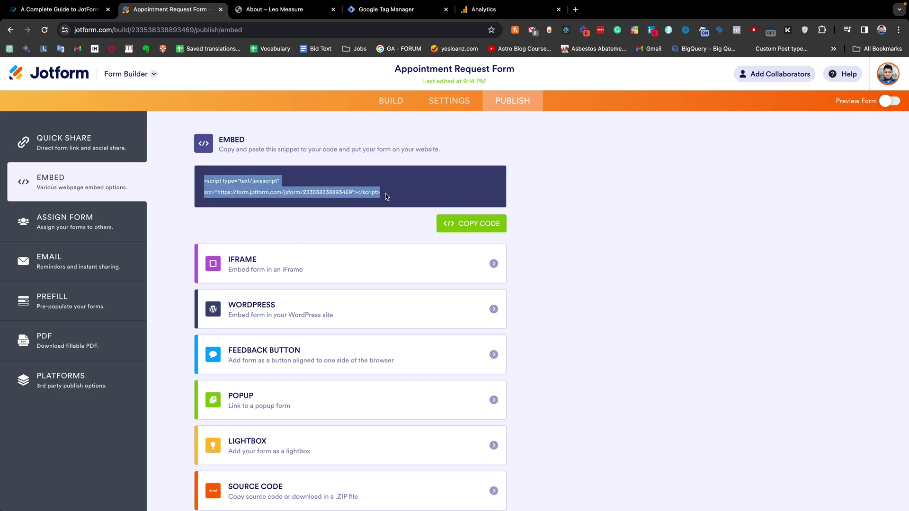
pyautogui.click(279, 214)
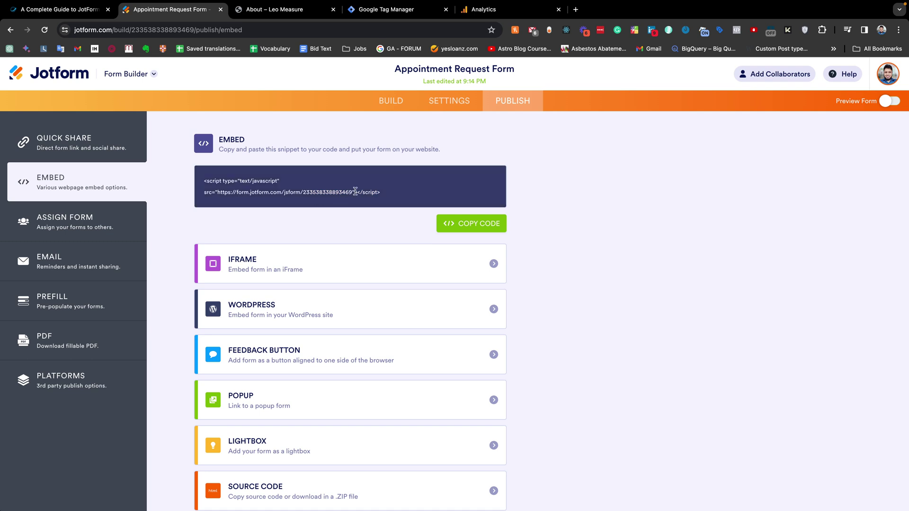
pyautogui.click(388, 202)
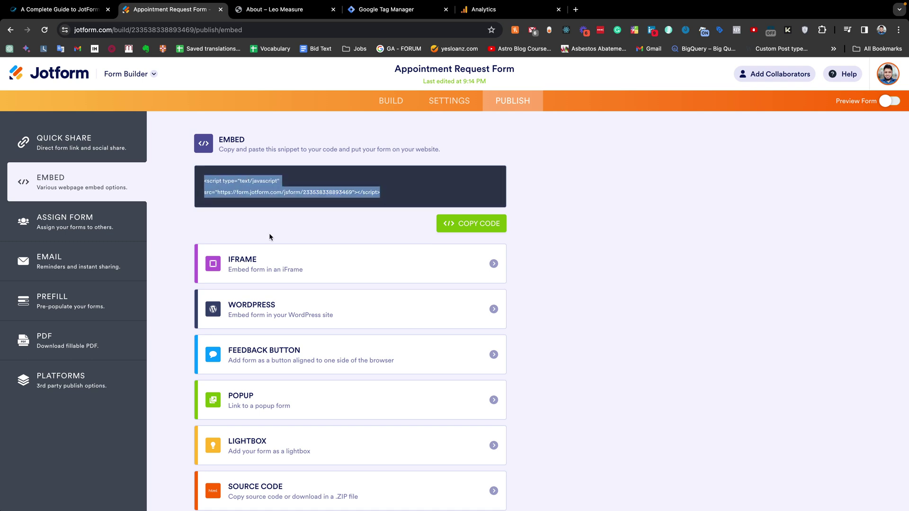
pyautogui.scroll(-1, 269, 233)
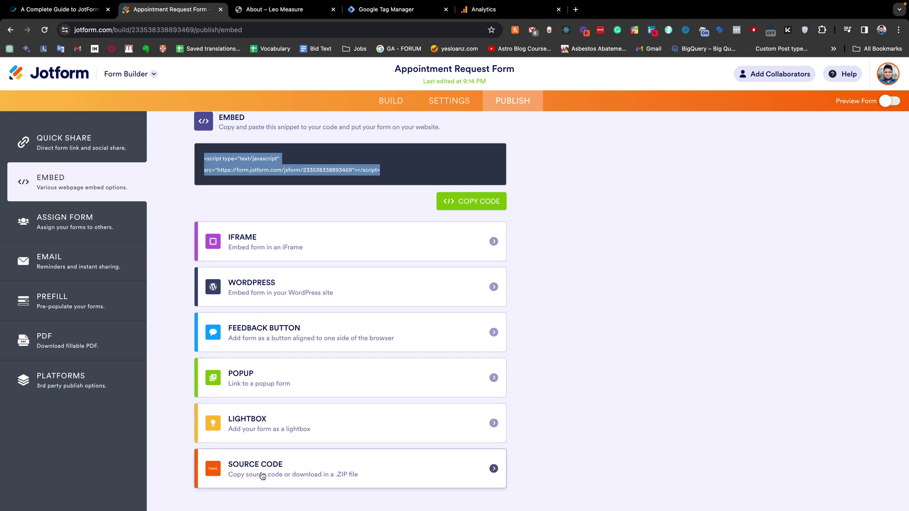
# View the form's Source Code embed option, select its code, and return to the list of embed options
pyautogui.click(434, 477)
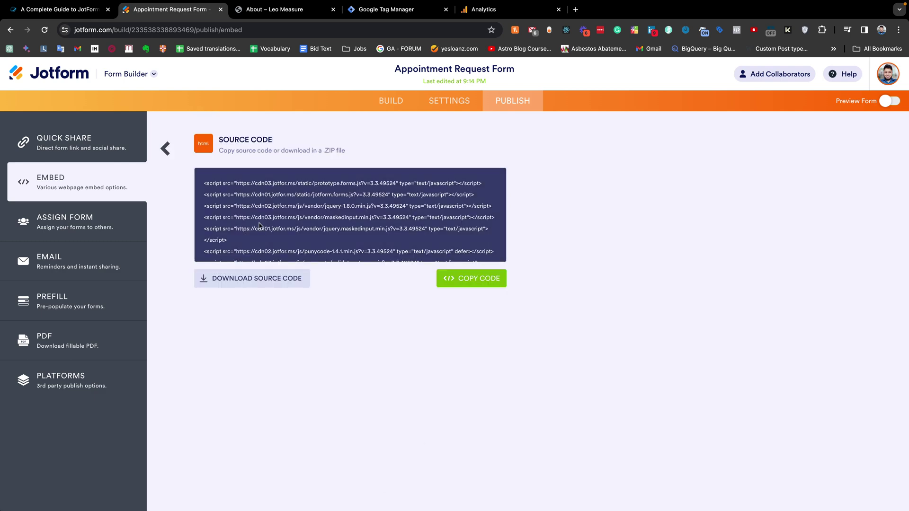
pyautogui.moveTo(202, 187); pyautogui.dragTo(303, 246)
pyautogui.scroll(-1, 303, 247)
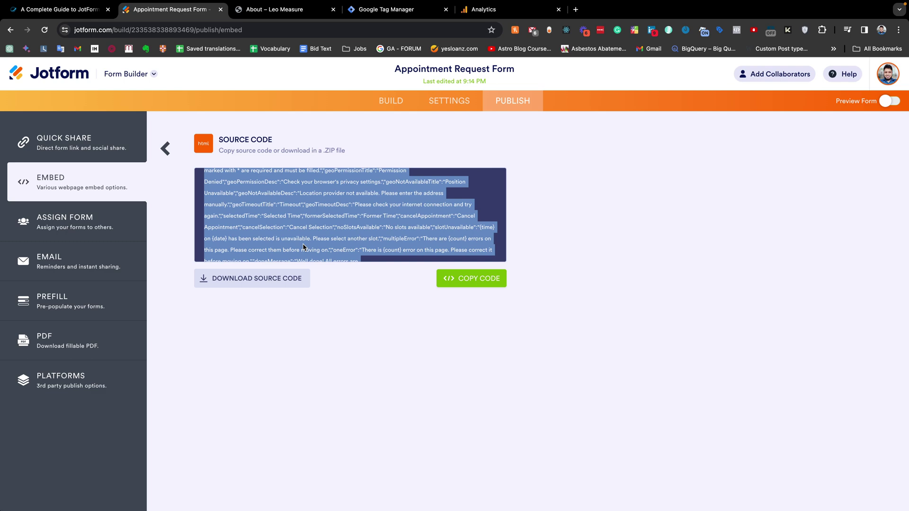
pyautogui.scroll(3, 303, 246)
pyautogui.click(166, 150)
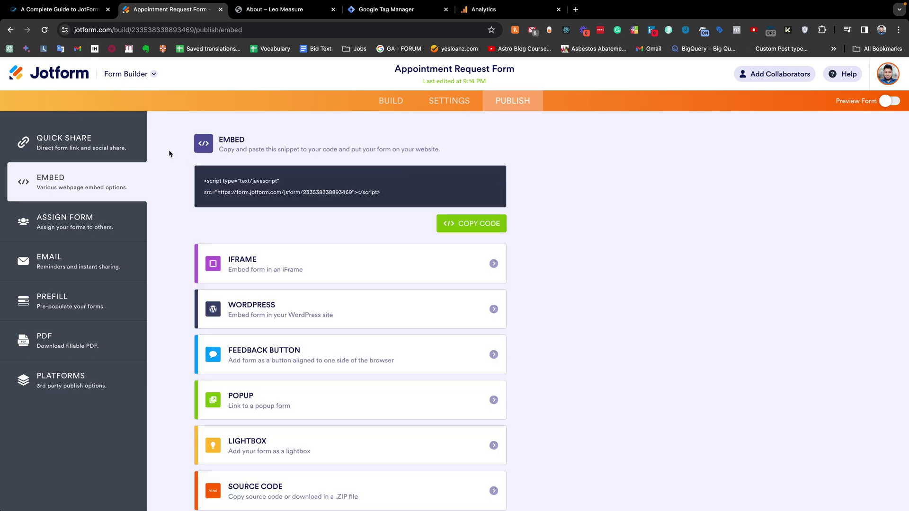
# Return to the About page, review its embedded appointment form, and close the developer tools
pyautogui.click(299, 14)
pyautogui.scroll(-1, 320, 215)
pyautogui.moveTo(316, 127); pyautogui.dragTo(404, 254)
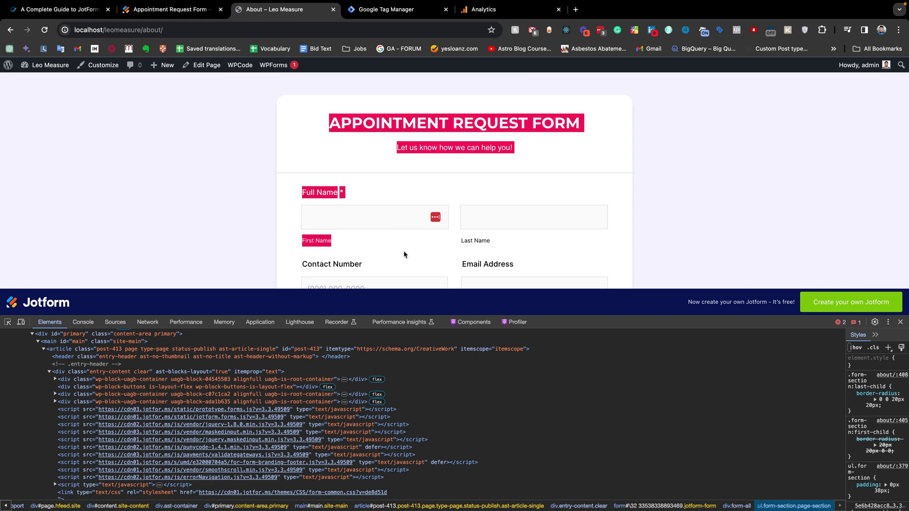
pyautogui.click(408, 164)
pyautogui.click(901, 322)
pyautogui.scroll(10, 515, 228)
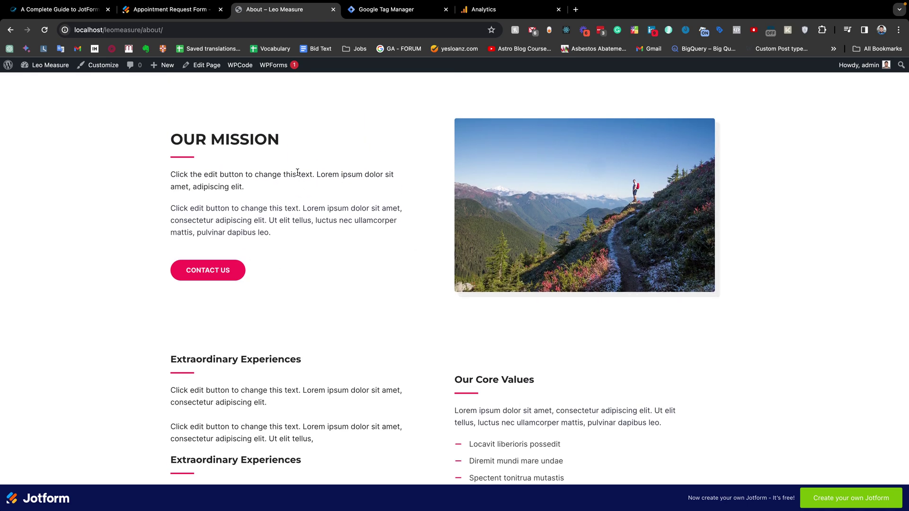
# From the About page's Contact Us link, open the standalone Appointment Request Form, review it and select its page address
pyautogui.scroll(5, 298, 175)
pyautogui.scroll(-5, 297, 176)
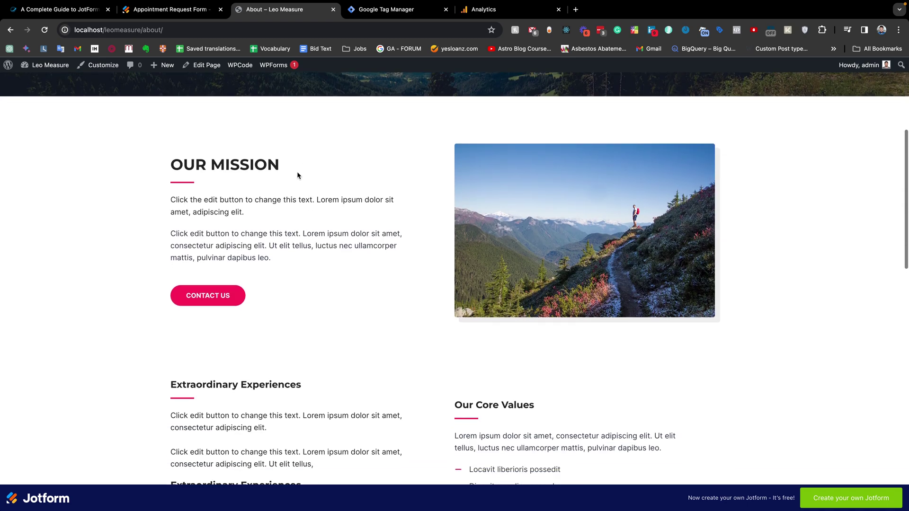
pyautogui.click(204, 297)
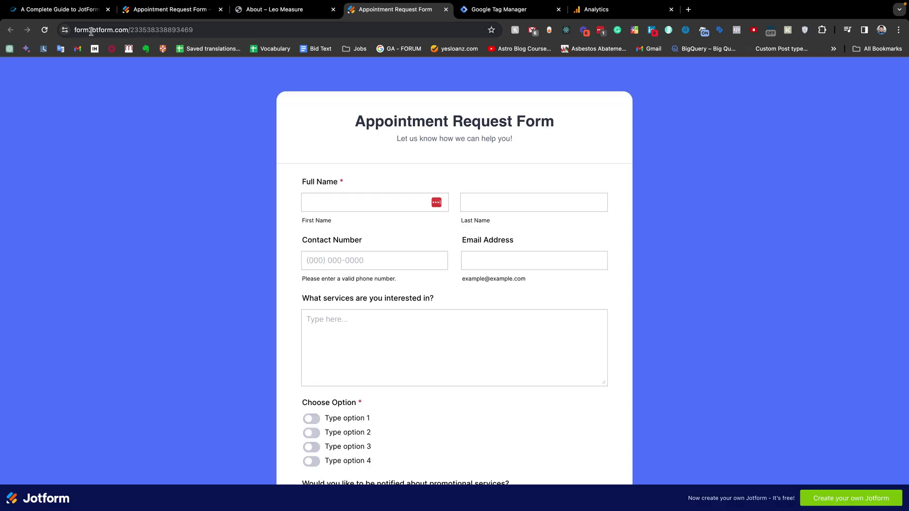
pyautogui.scroll(-1, 360, 126)
pyautogui.scroll(1, 351, 227)
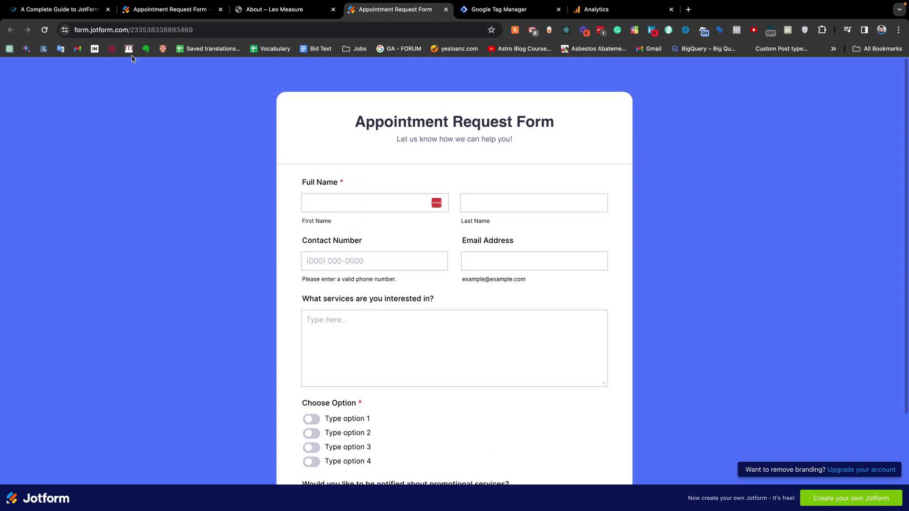
pyautogui.moveTo(90, 30)
pyautogui.mouseDown()
pyautogui.moveTo(214, 29)
pyautogui.moveTo(79, 31)
pyautogui.mouseUp()
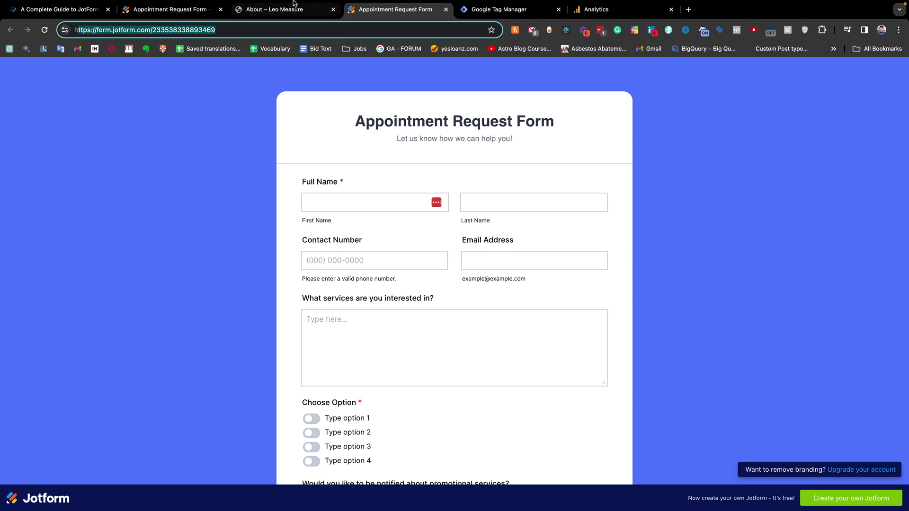
# Compare the About page's embedded form with the Jotform embed options and the standalone Appointment Request Form
pyautogui.click(264, 13)
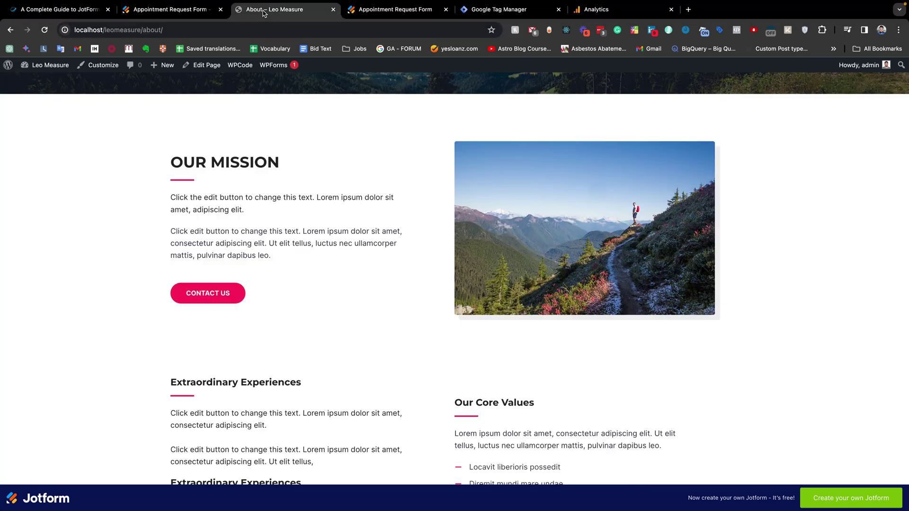
pyautogui.scroll(4, 254, 277)
pyautogui.scroll(-4, 254, 276)
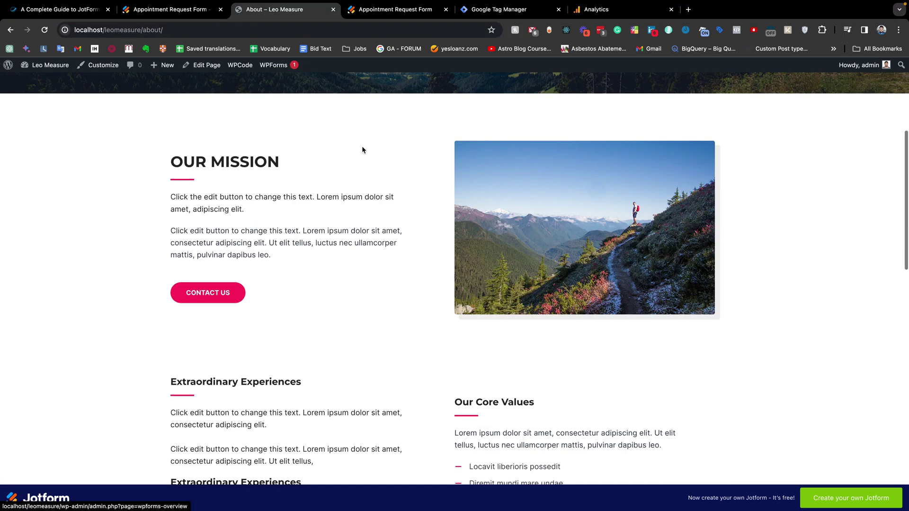
pyautogui.click(169, 10)
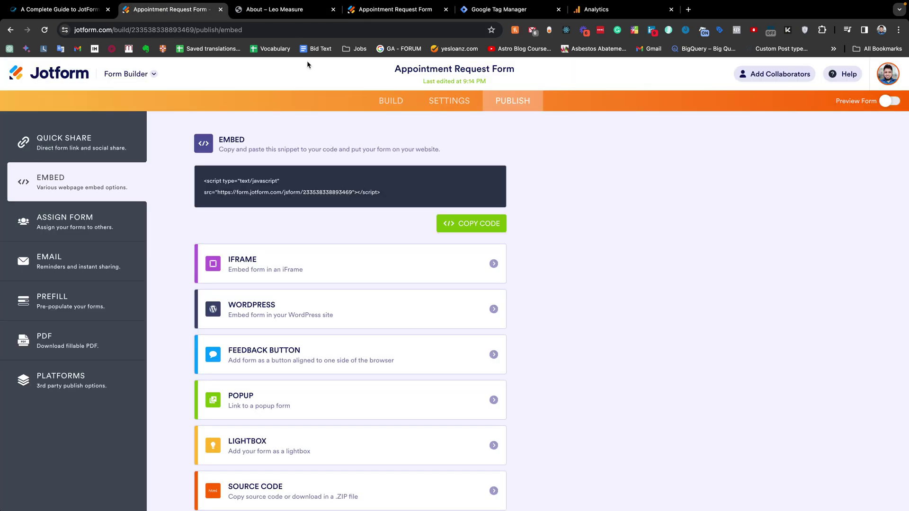
pyautogui.click(277, 10)
pyautogui.click(383, 11)
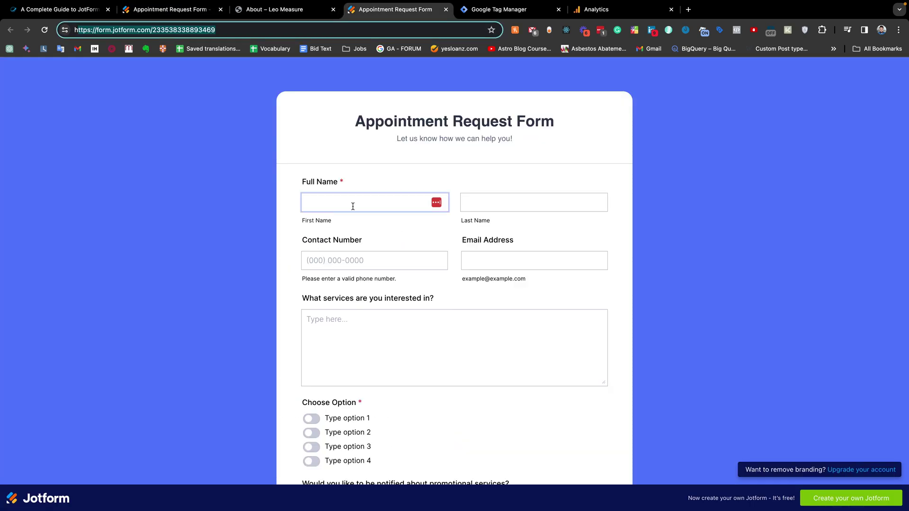
pyautogui.click(277, 9)
pyautogui.scroll(5, 279, 152)
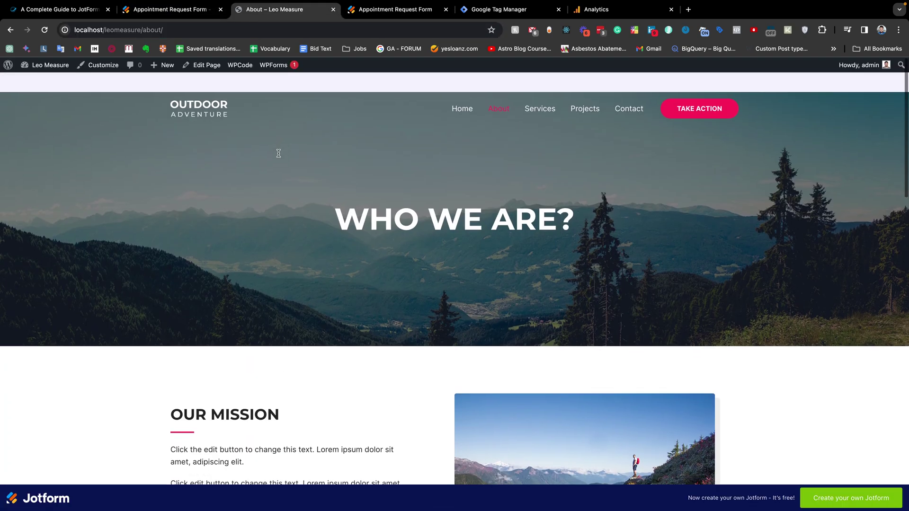
pyautogui.scroll(-1, 278, 153)
# Go to the Leo Measure home page and open its Feedback popup form
pyautogui.click(197, 90)
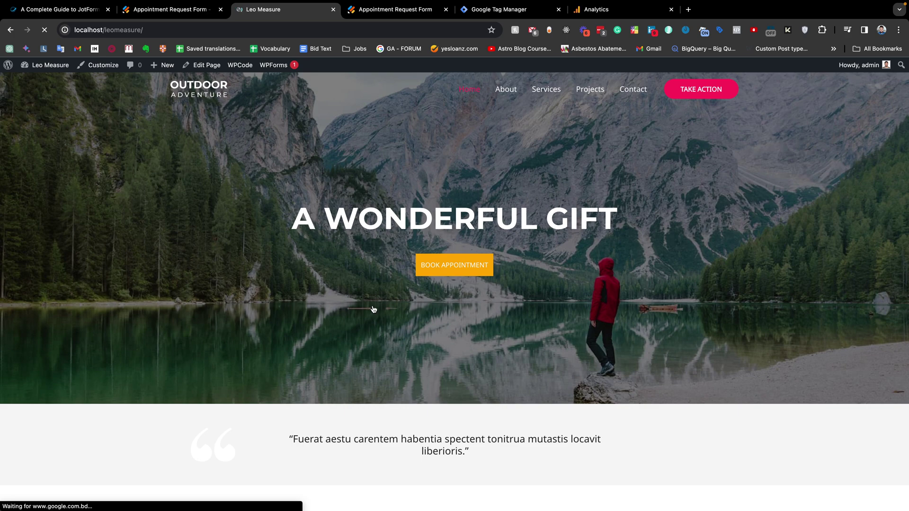
pyautogui.scroll(-8, 260, 355)
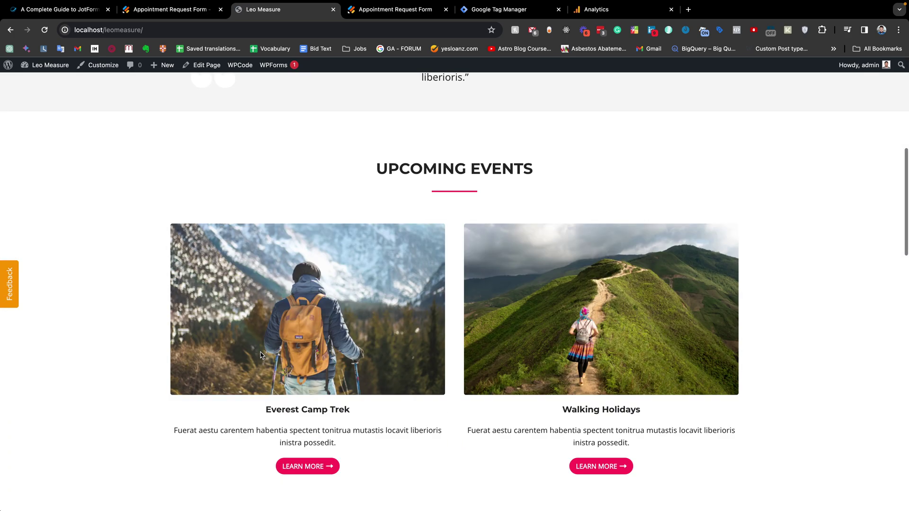
pyautogui.scroll(4, 261, 355)
pyautogui.click(9, 284)
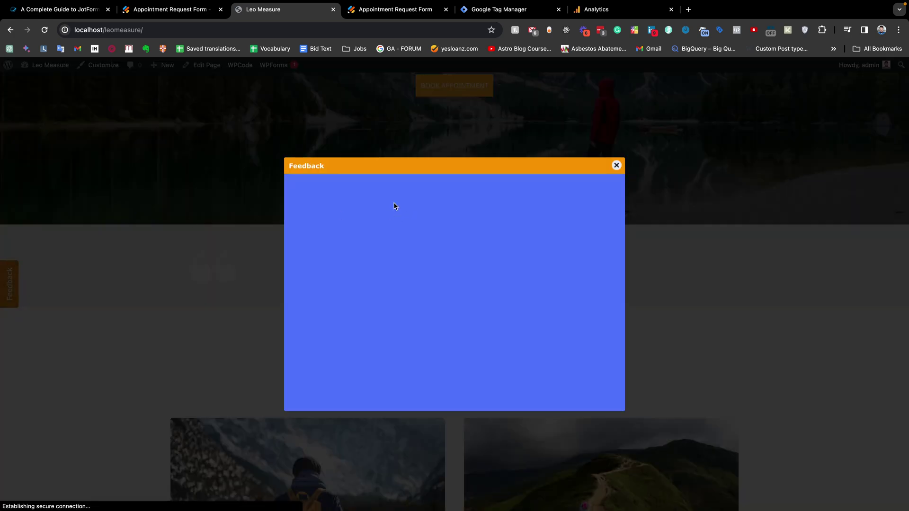
# Inspect the iframe markup behind the Feedback popup form, and close both the developer tools and the popup
pyautogui.rightClick(322, 192)
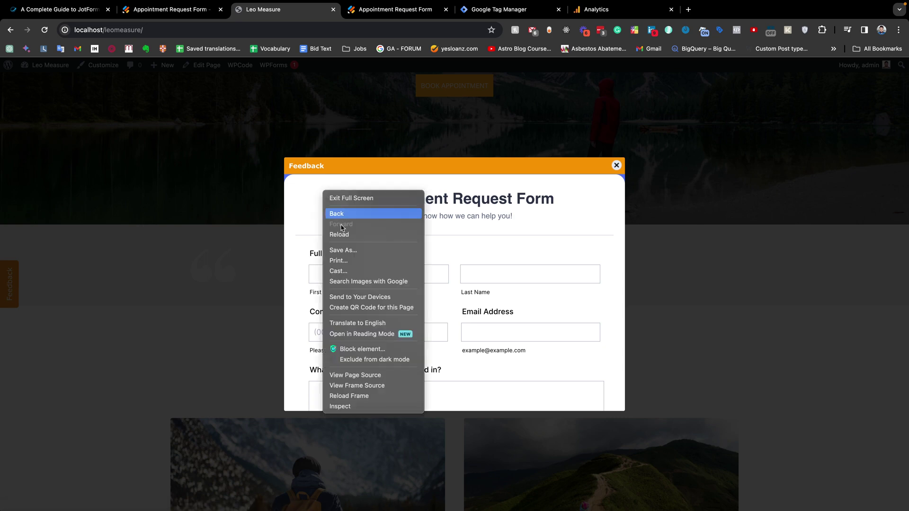
pyautogui.click(389, 407)
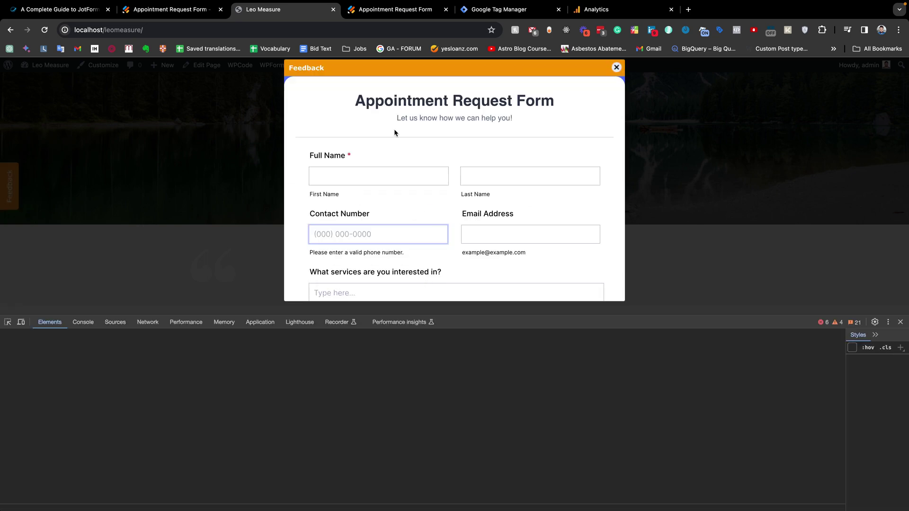
pyautogui.scroll(3, 162, 409)
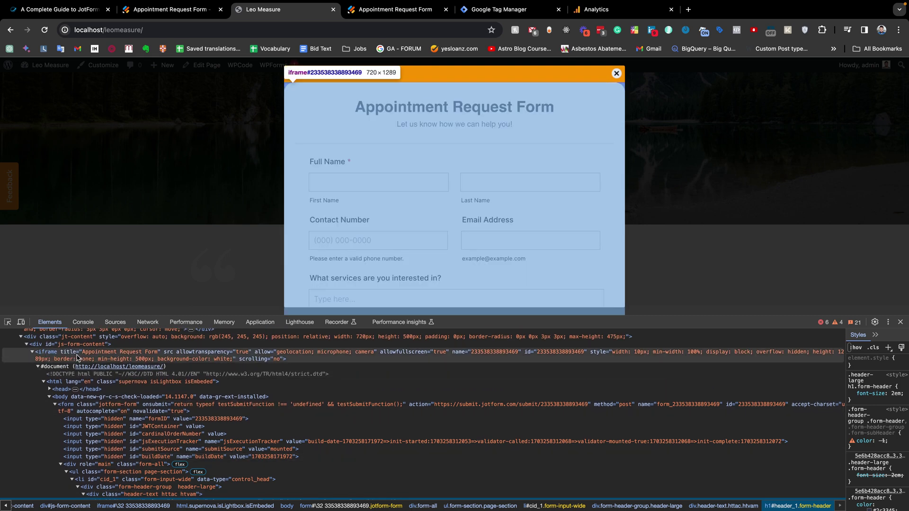
pyautogui.click(899, 322)
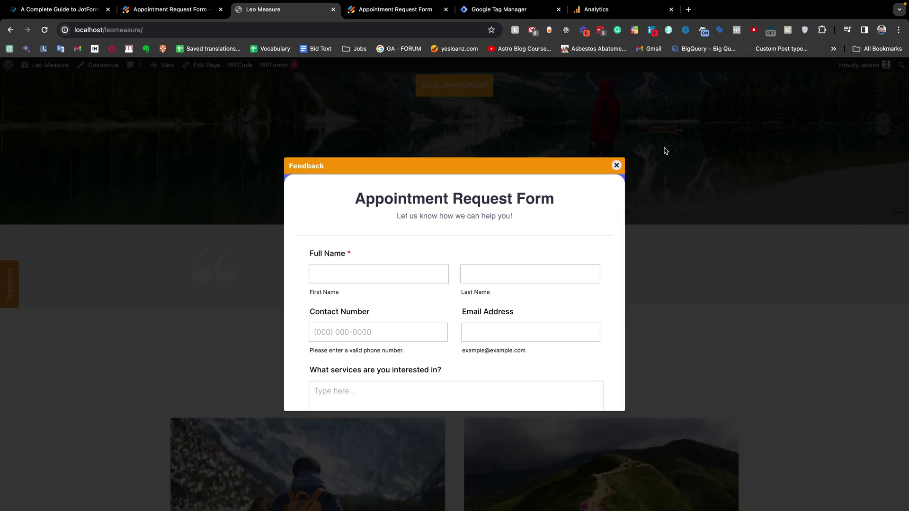
pyautogui.click(616, 165)
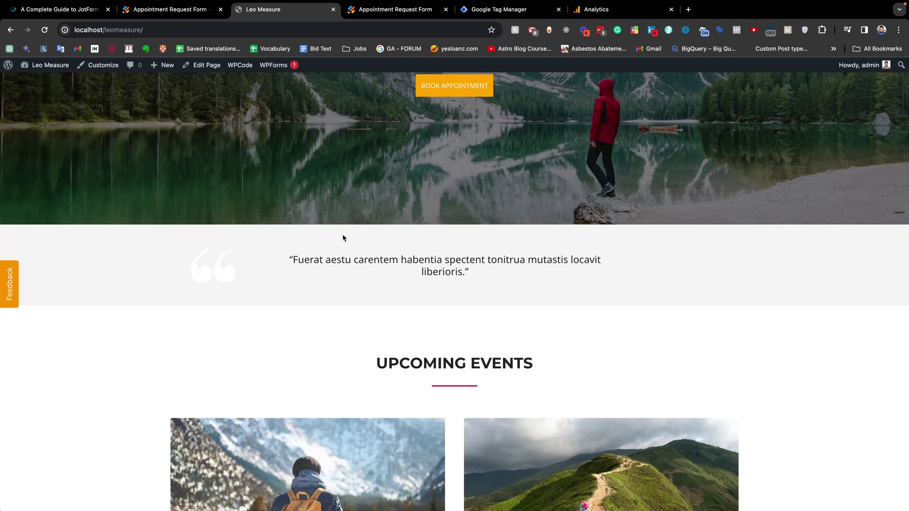
# Copy the JotForm tracking script from the tutorial post and switch to the Tags list in Google Tag Manager
pyautogui.press('super+1')
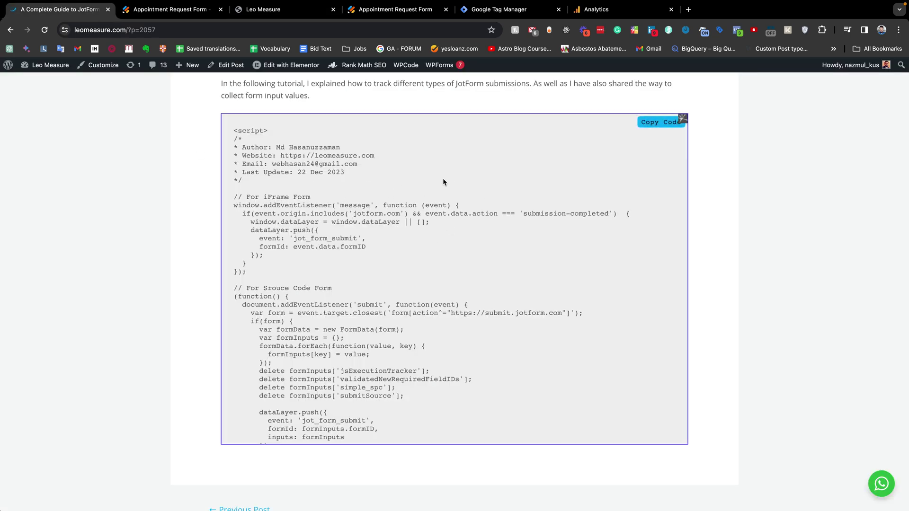
pyautogui.click(651, 123)
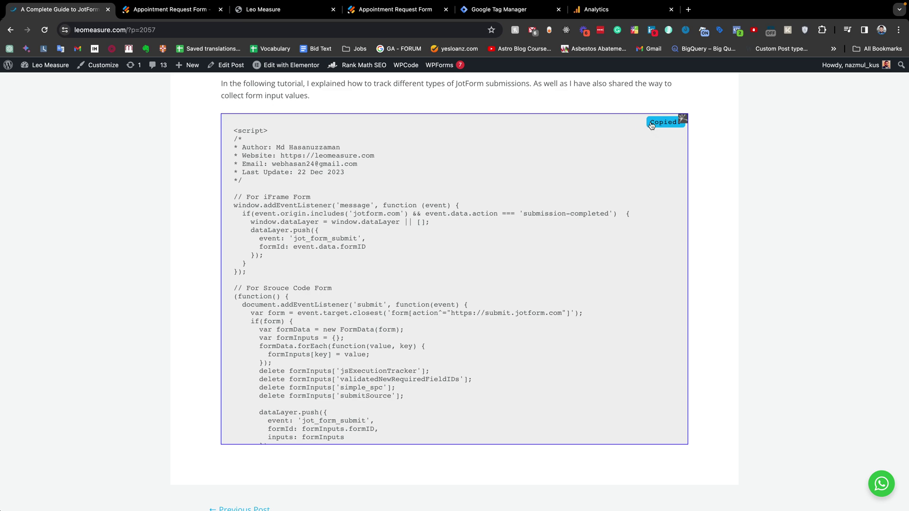
pyautogui.click(273, 16)
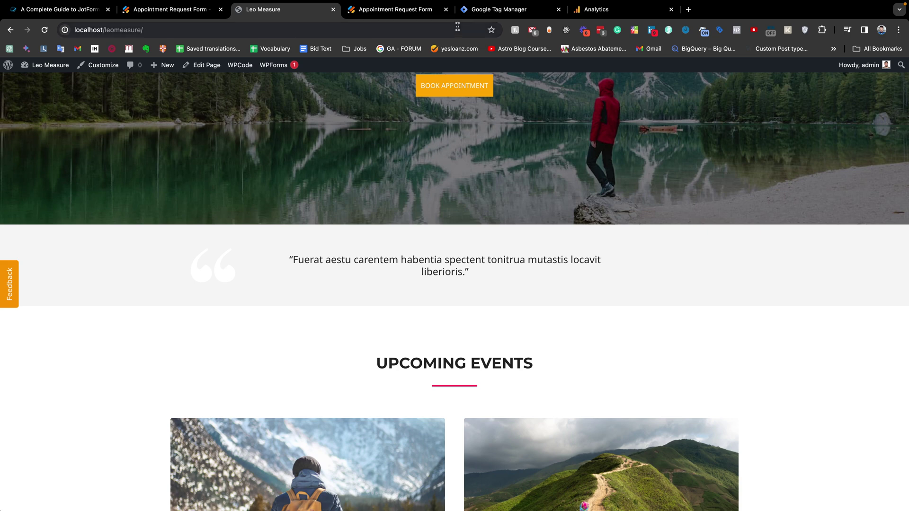
pyautogui.moveTo(497, 10); pyautogui.dragTo(301, 22)
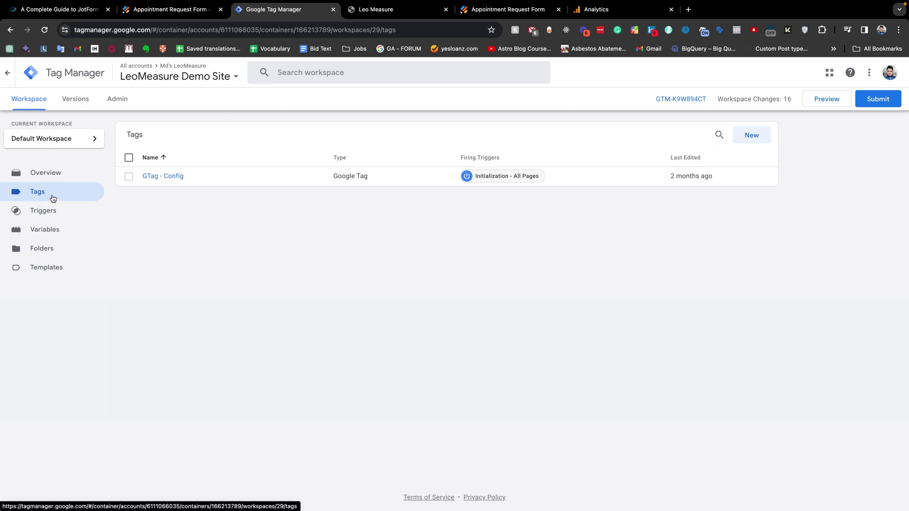
# Create a new tag and name it "Jot Form Submit - DLJS"
pyautogui.click(764, 138)
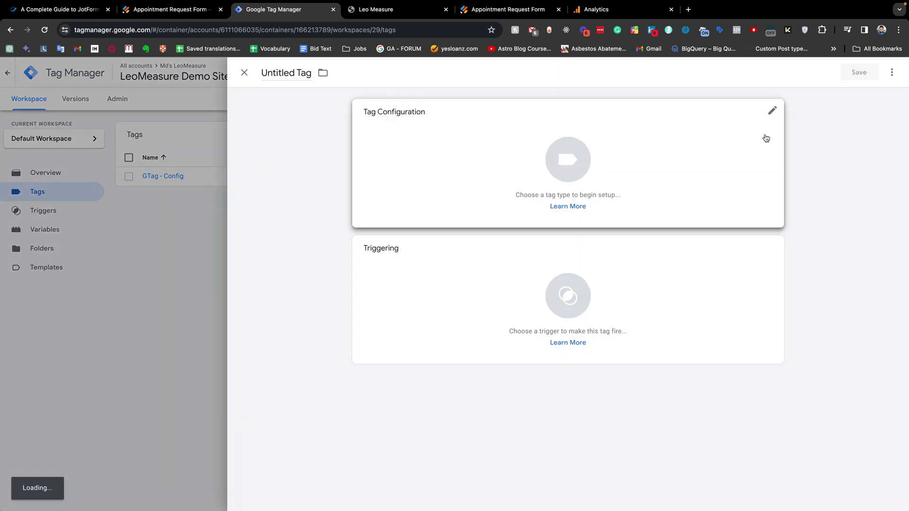
pyautogui.click(295, 72)
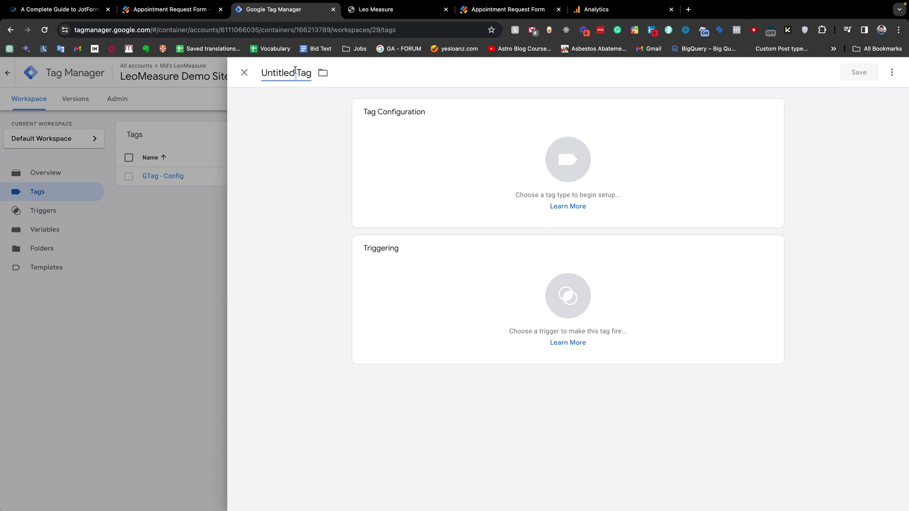
pyautogui.tripleClick(295, 72)
pyautogui.press('BackSpace')
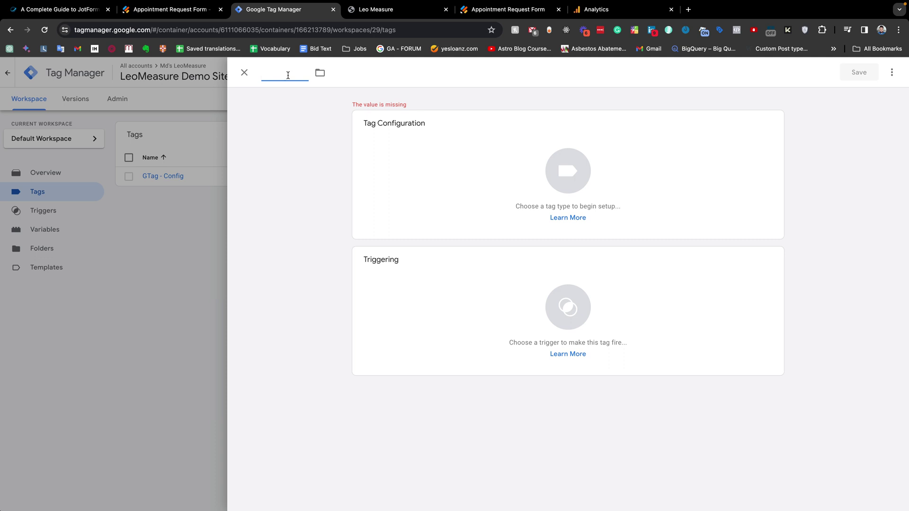
pyautogui.write('Jot Form Submit - DLJS')
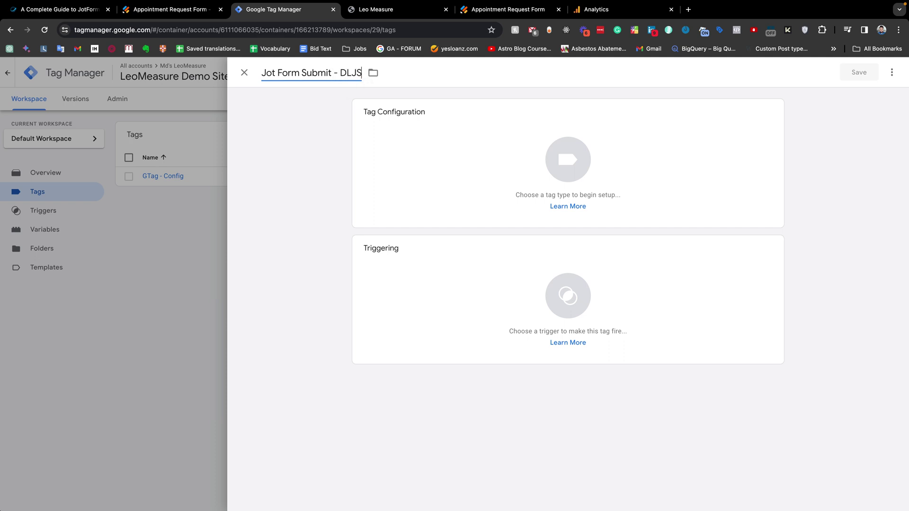
# Set the tag type to Custom HTML and paste the copied JotForm tracking script as its HTML
pyautogui.click(553, 174)
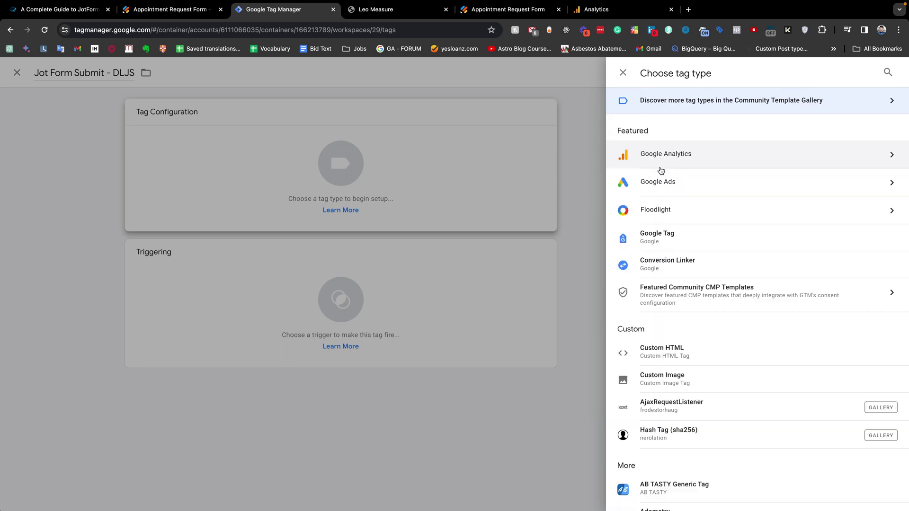
pyautogui.scroll(-2, 676, 294)
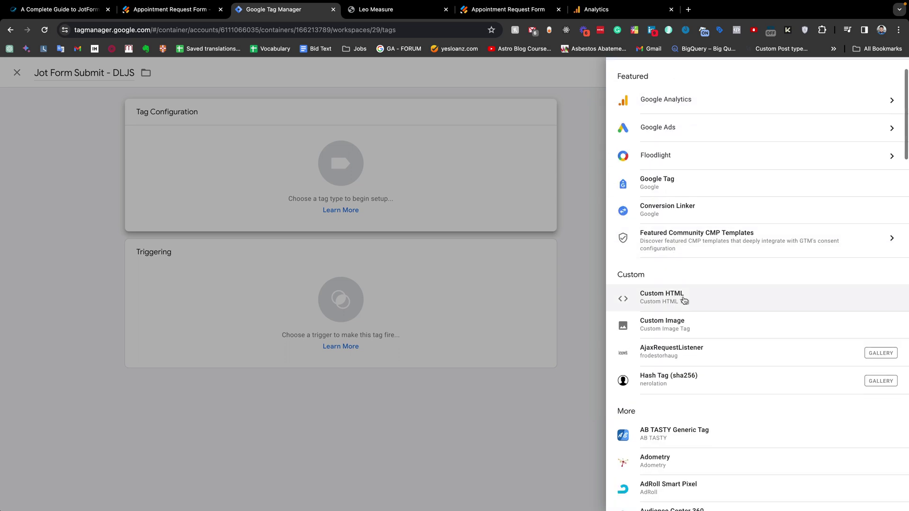
pyautogui.click(672, 295)
pyautogui.hotkey('ctrl', 'v')
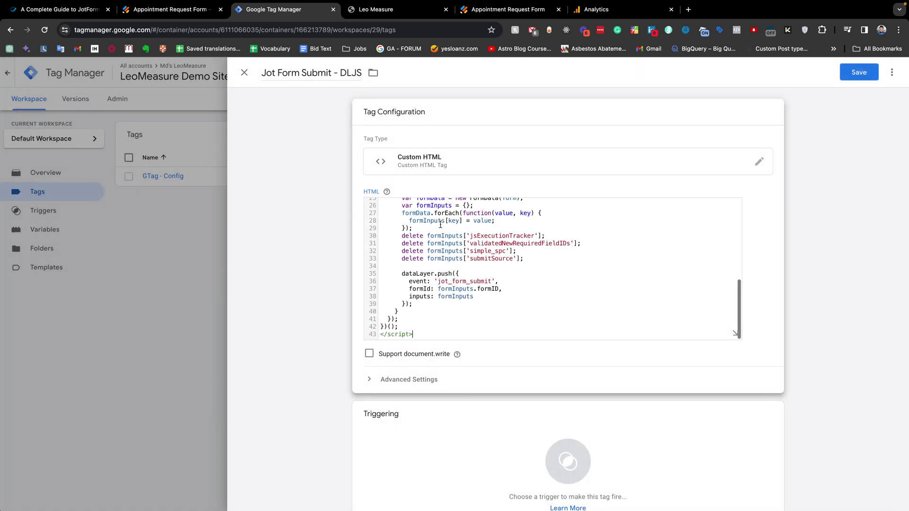
# Assign the All Pages trigger to the Jot Form Submit - DLJS tag and save it
pyautogui.scroll(-1, 445, 411)
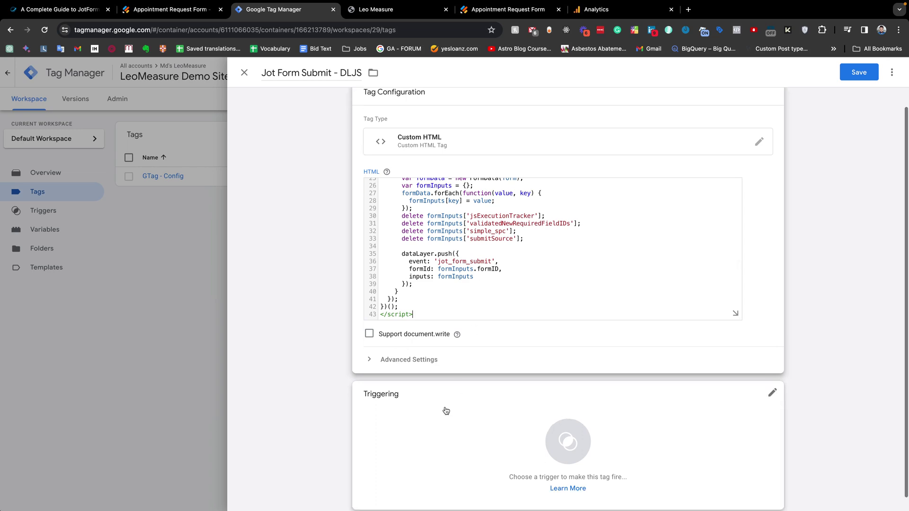
pyautogui.click(570, 429)
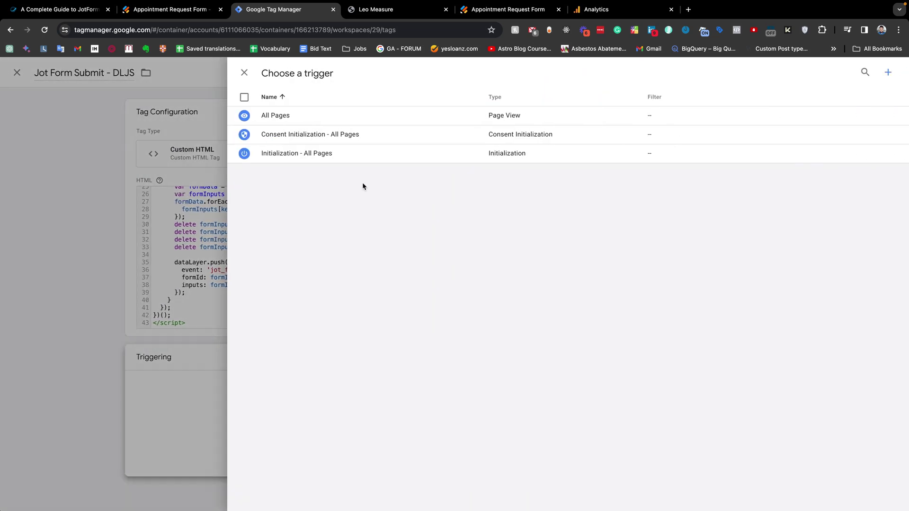
pyautogui.click(282, 116)
pyautogui.click(851, 71)
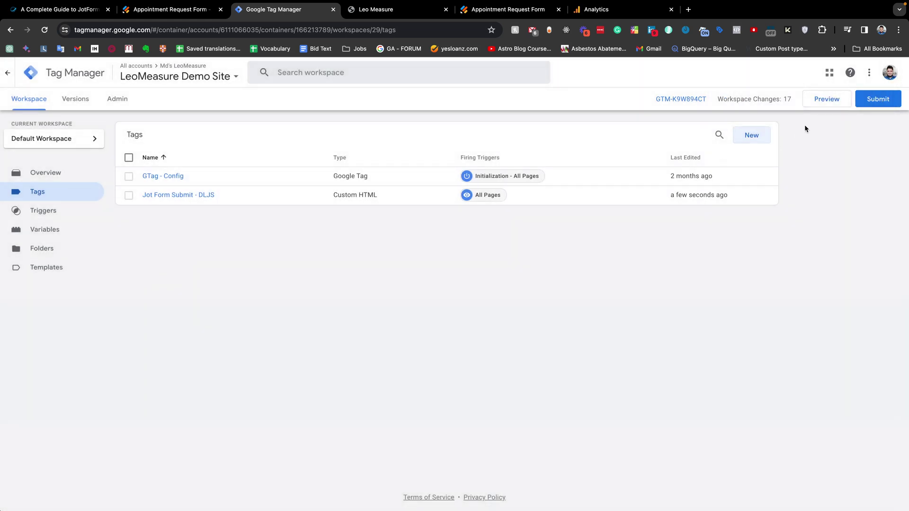
pyautogui.click(819, 103)
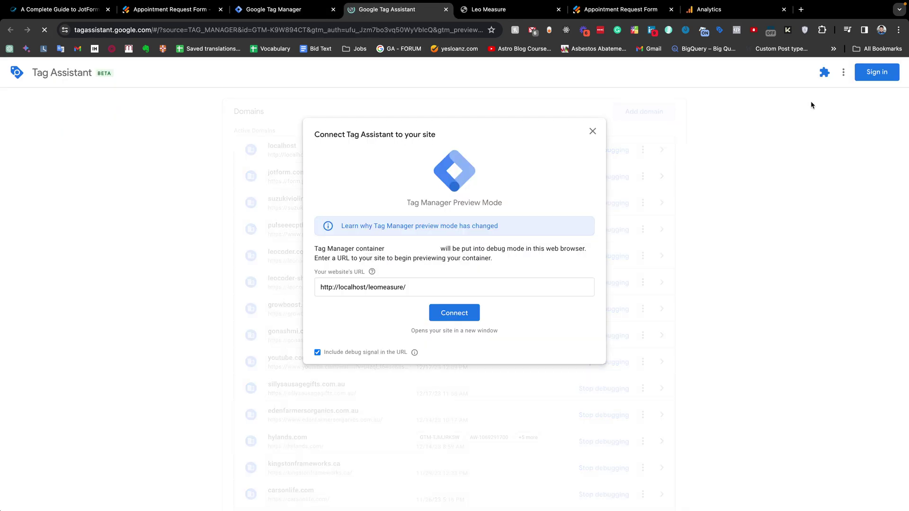
pyautogui.click(447, 311)
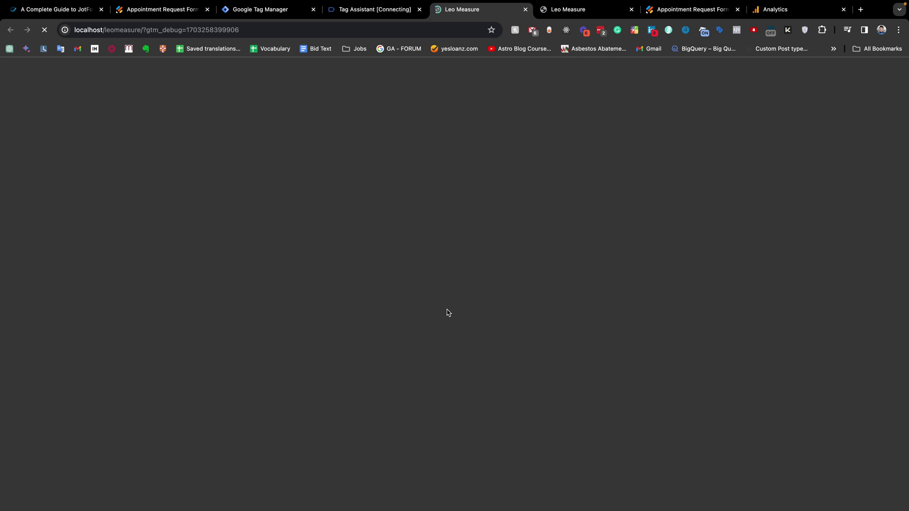
pyautogui.scroll(-3, 397, 254)
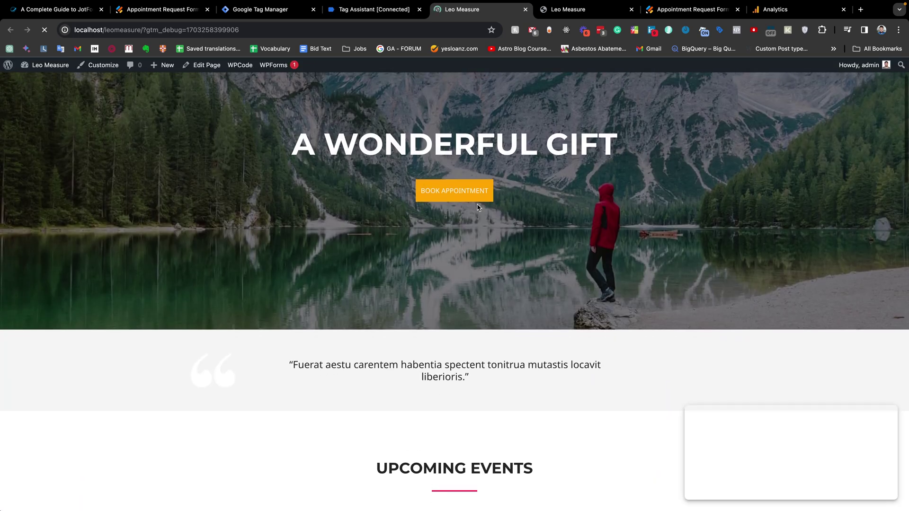
pyautogui.scroll(3, 501, 239)
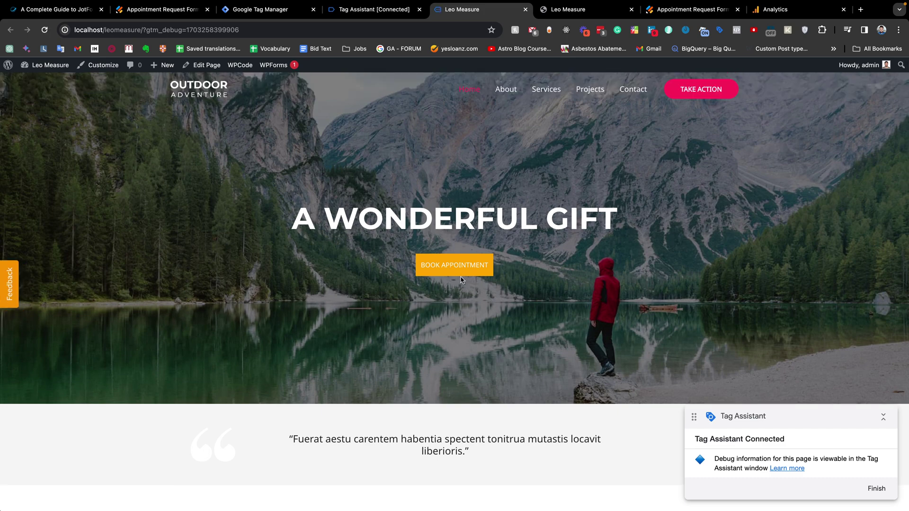
# Open the Book Appointment popup form on the home page, submit it empty, and check the recorded events in Tag Assistant
pyautogui.click(450, 270)
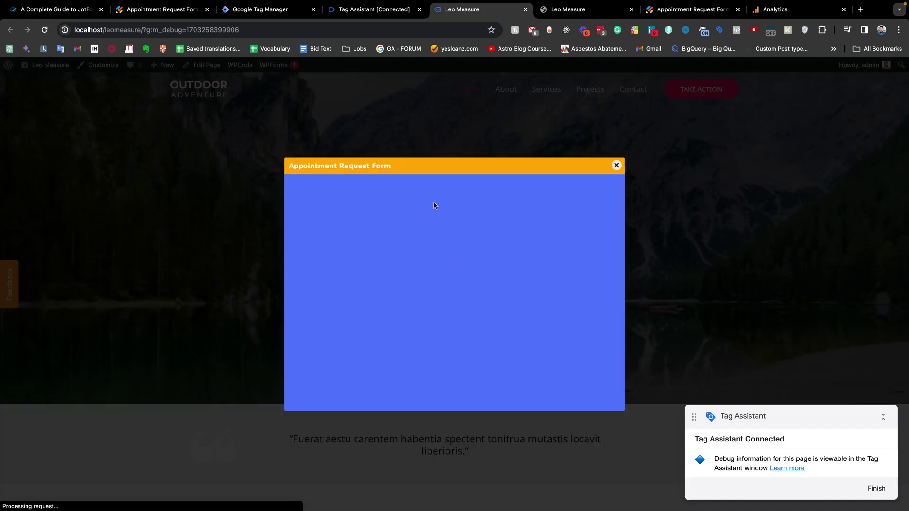
pyautogui.scroll(-10, 421, 251)
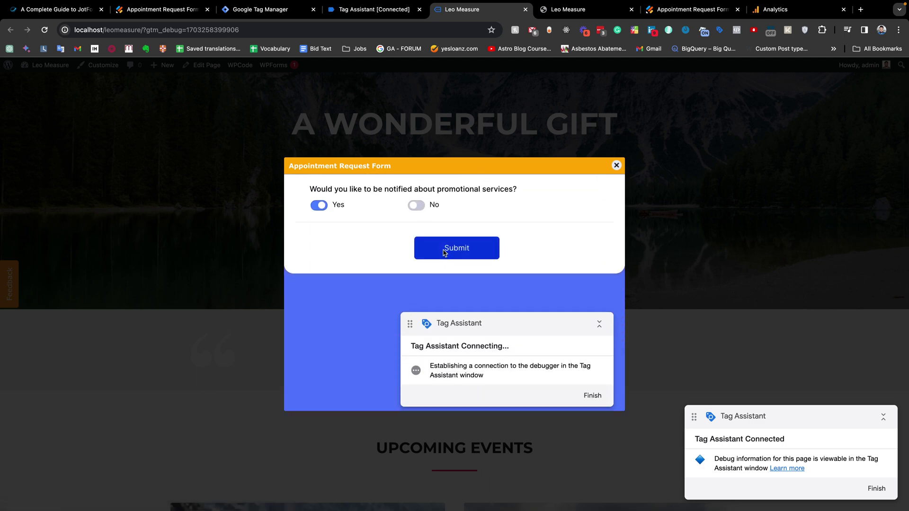
pyautogui.click(445, 253)
pyautogui.click(389, 8)
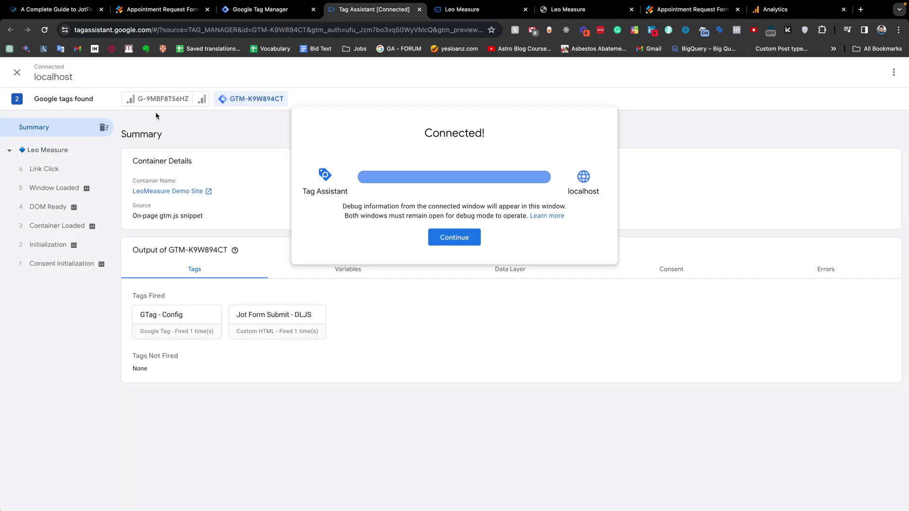
pyautogui.click(454, 237)
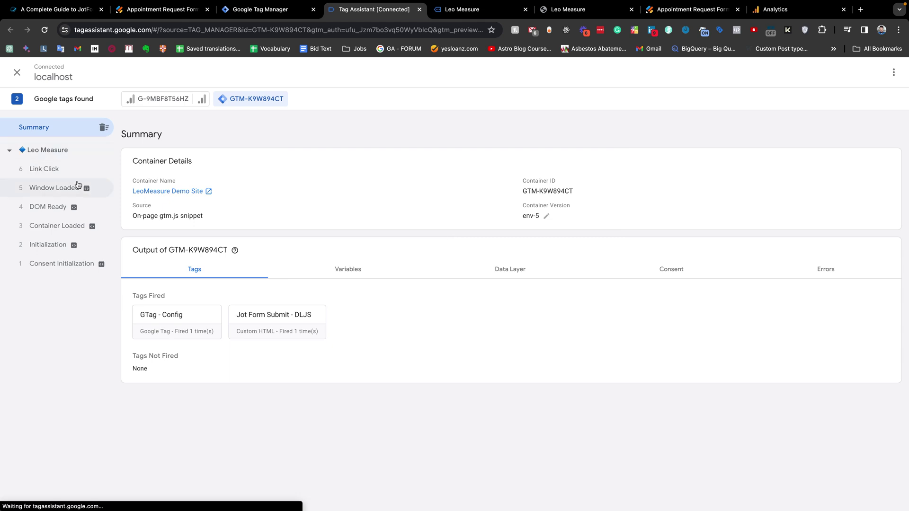
# Return to the home page's popup form and fill in the full name, contact number and email with saved details
pyautogui.click(451, 10)
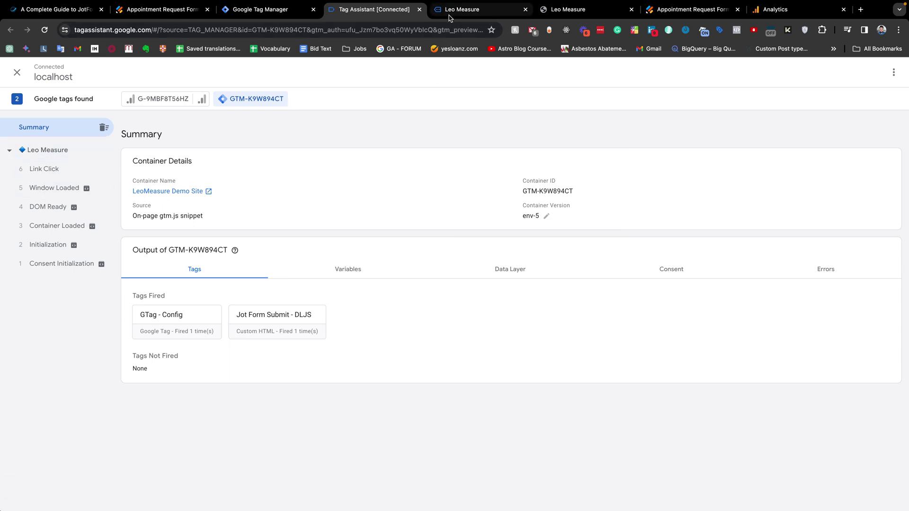
pyautogui.click(361, 247)
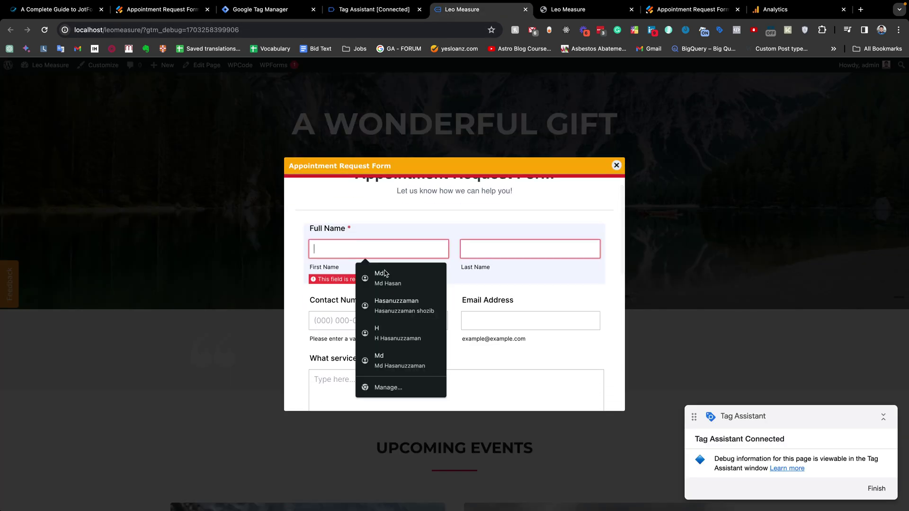
pyautogui.click(391, 280)
pyautogui.scroll(-2, 392, 284)
# Enter "sdfasdf" as the services of interest, choose Type option 1, and submit the popup form
pyautogui.click(392, 284)
pyautogui.write('sdfasdf')
pyautogui.scroll(-2, 360, 303)
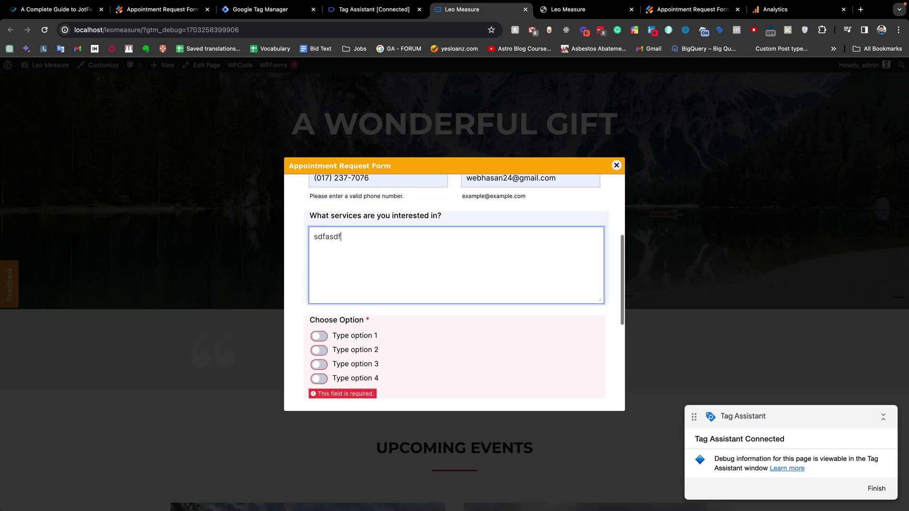
pyautogui.click(320, 322)
pyautogui.scroll(-2, 360, 331)
pyautogui.click(428, 355)
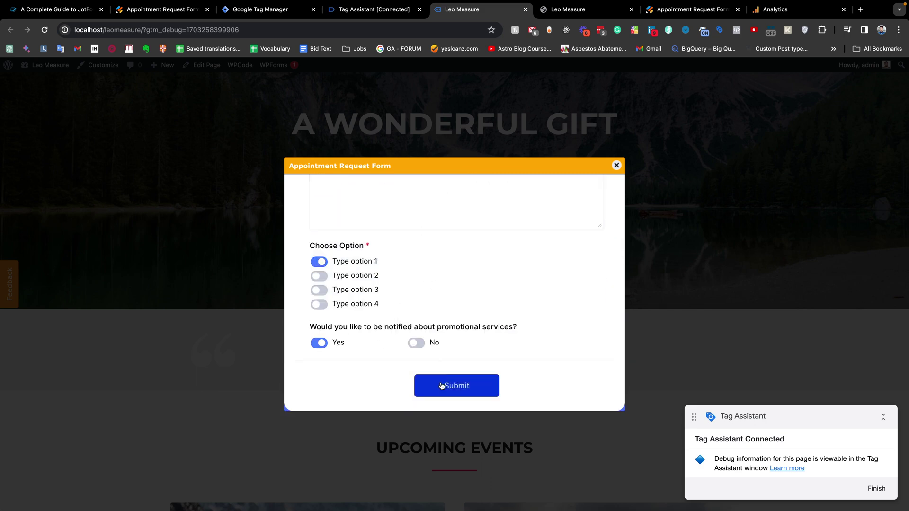
pyautogui.click(445, 386)
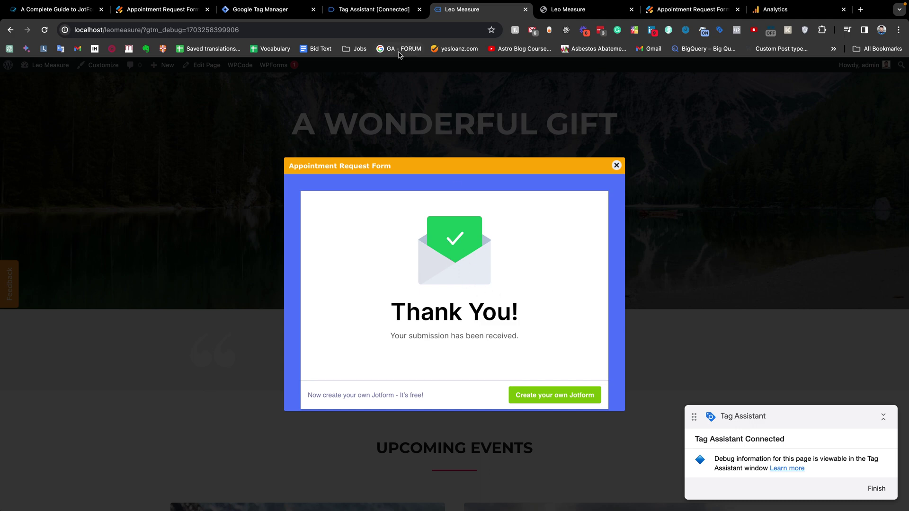
# Examine the full API call of the home page's jot_form_submit event in Tag Assistant
pyautogui.click(374, 13)
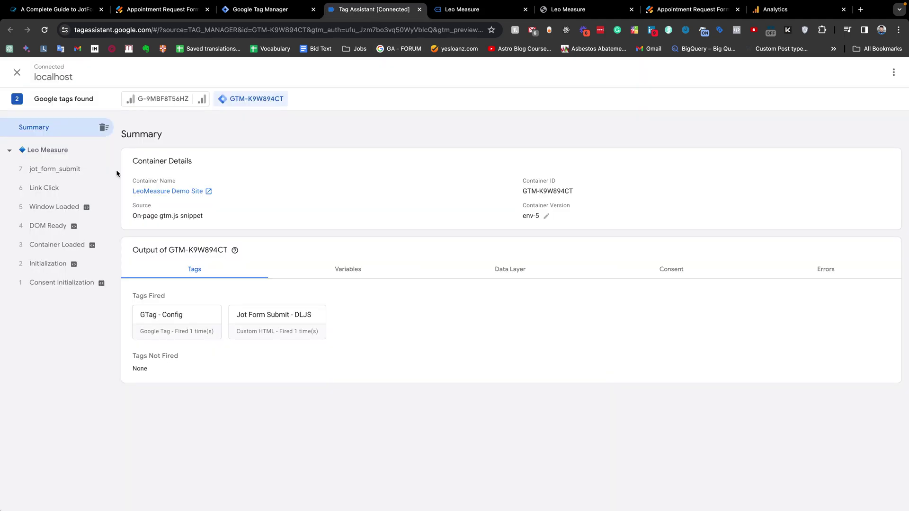
pyautogui.click(63, 177)
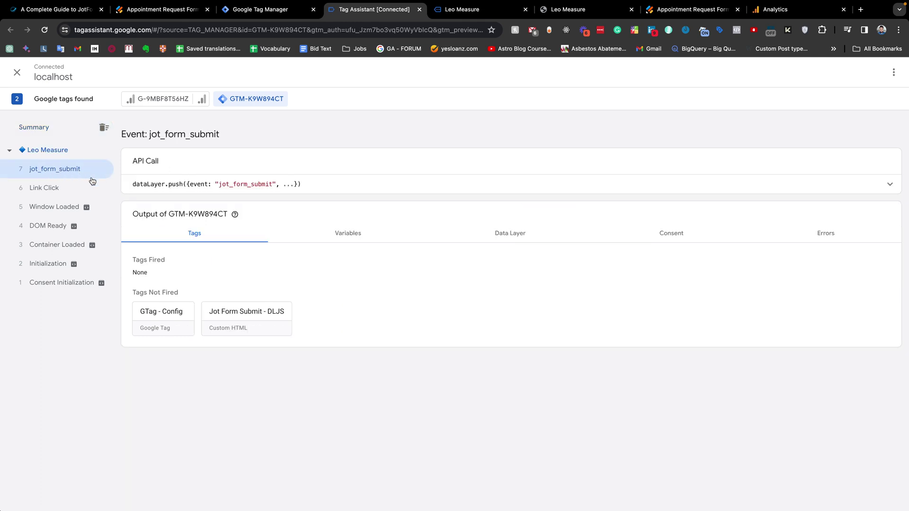
pyautogui.click(348, 187)
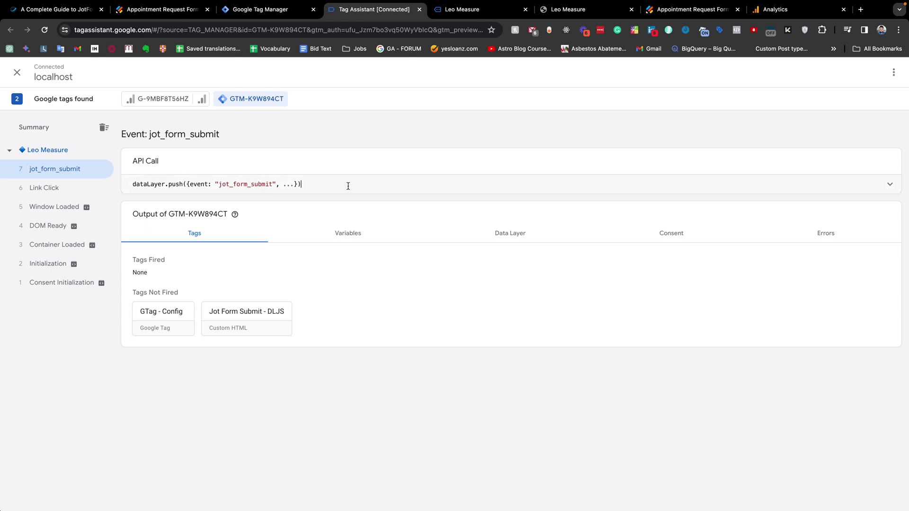
pyautogui.click(889, 186)
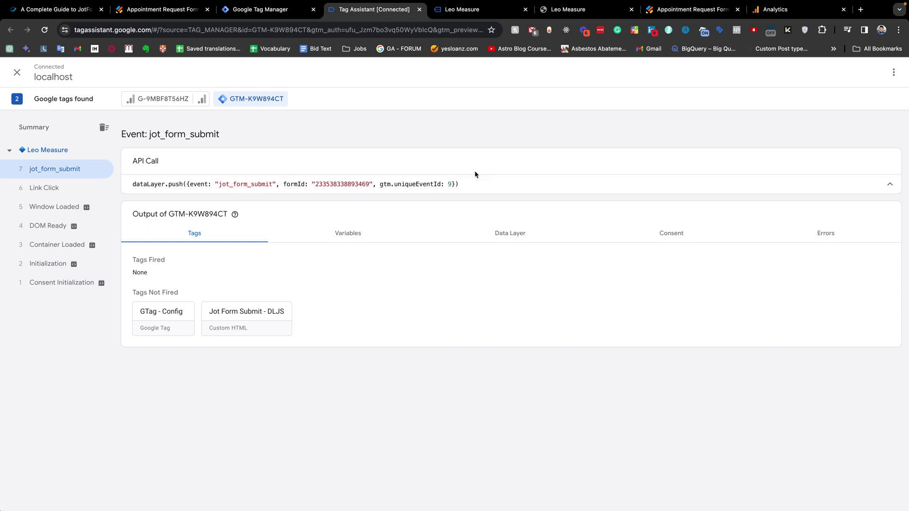
pyautogui.moveTo(218, 185); pyautogui.dragTo(274, 183)
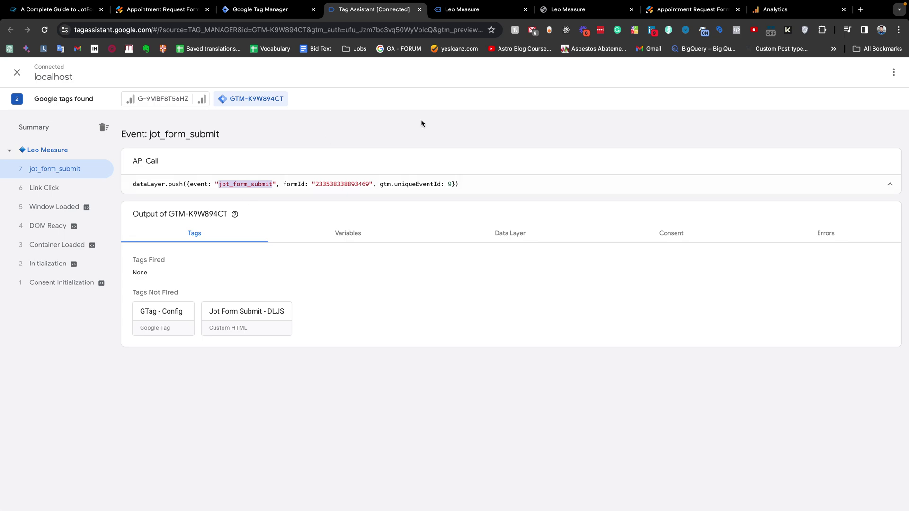
# Close the submitted popup form on the home page and examine the formId value in the jot_form_submit call
pyautogui.click(467, 10)
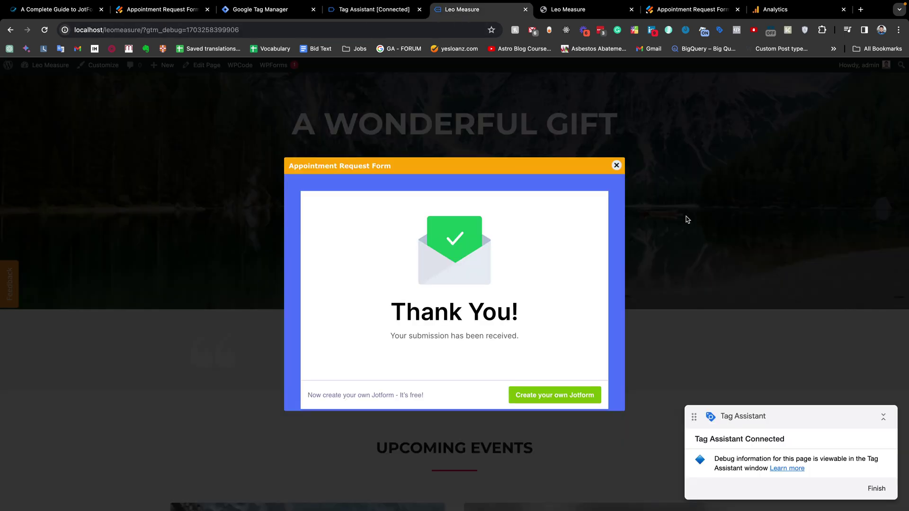
pyautogui.click(617, 166)
pyautogui.click(374, 9)
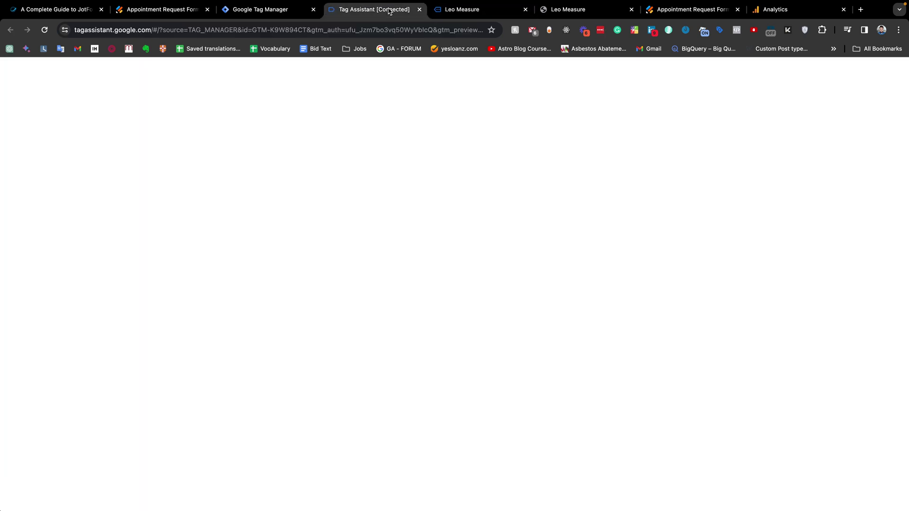
pyautogui.click(263, 185)
pyautogui.moveTo(220, 183); pyautogui.dragTo(327, 182)
pyautogui.click(322, 181)
pyautogui.doubleClick(314, 183)
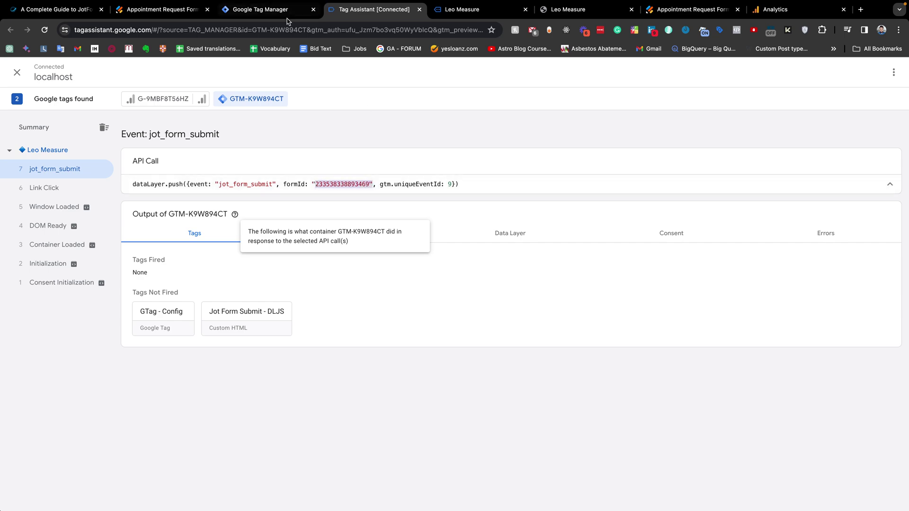
# Compare the form ID in the Jotform embed code with the formId in the jot_form_submit call
pyautogui.click(280, 10)
pyautogui.click(153, 9)
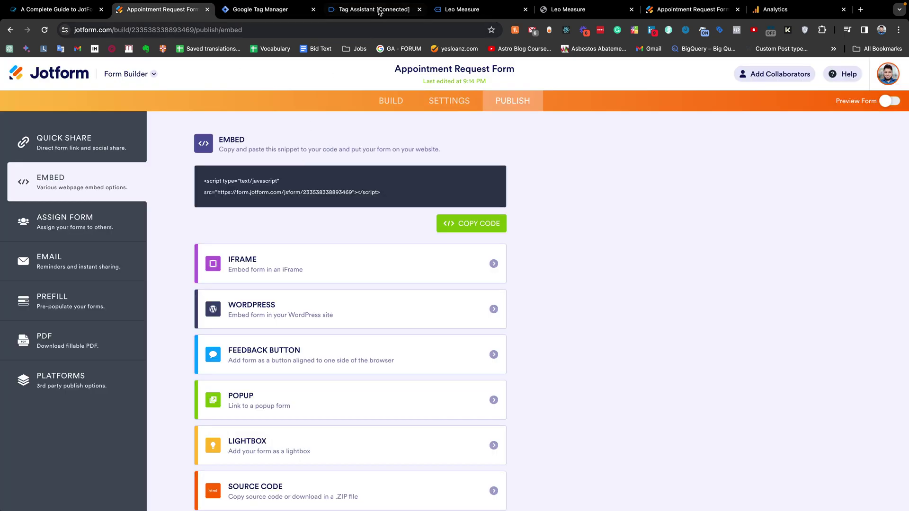
pyautogui.click(377, 9)
pyautogui.moveTo(443, 11); pyautogui.dragTo(360, 14)
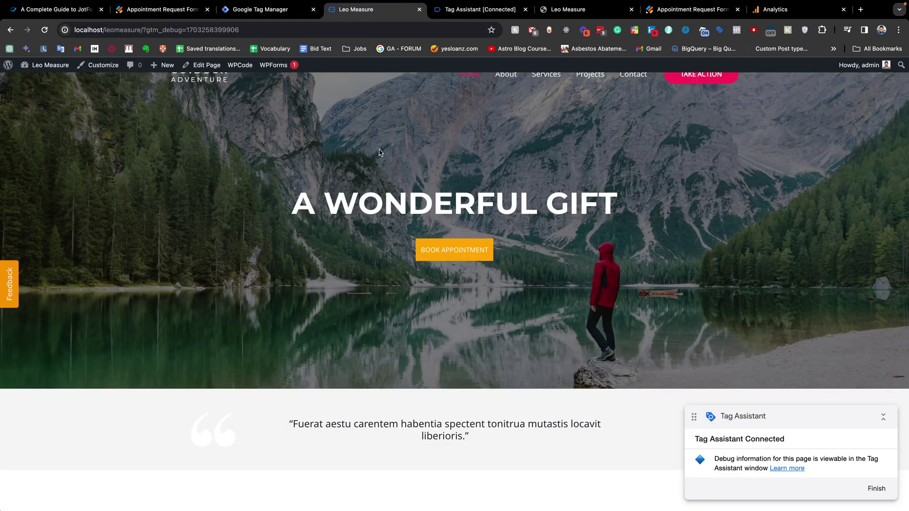
pyautogui.click(478, 9)
pyautogui.click(341, 184)
pyautogui.moveTo(366, 183); pyautogui.dragTo(331, 175)
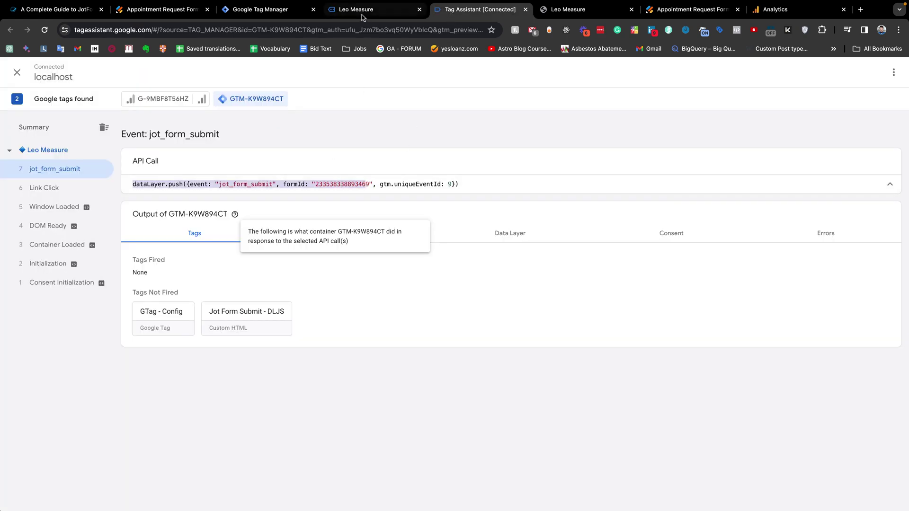
# Open the site's About page and fill in the embedded form's full name, contact number and email with saved details
pyautogui.click(360, 10)
pyautogui.click(501, 92)
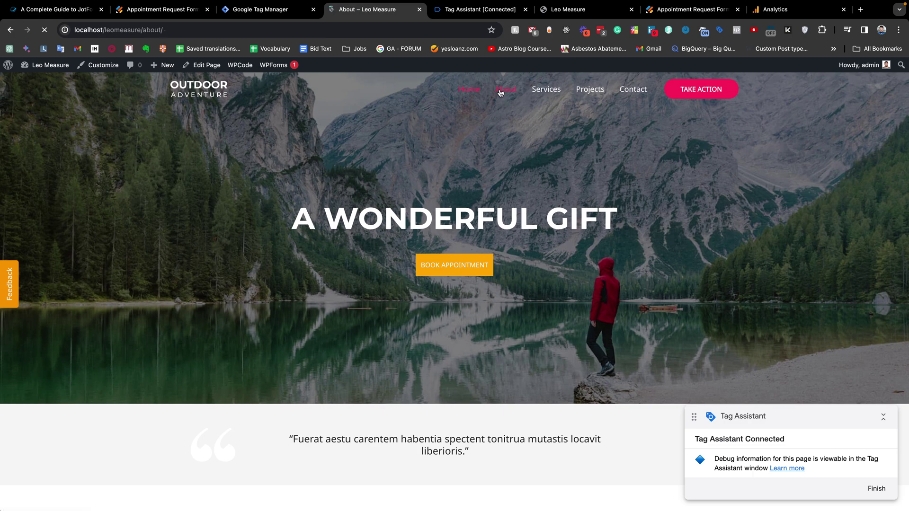
pyautogui.scroll(-10, 429, 274)
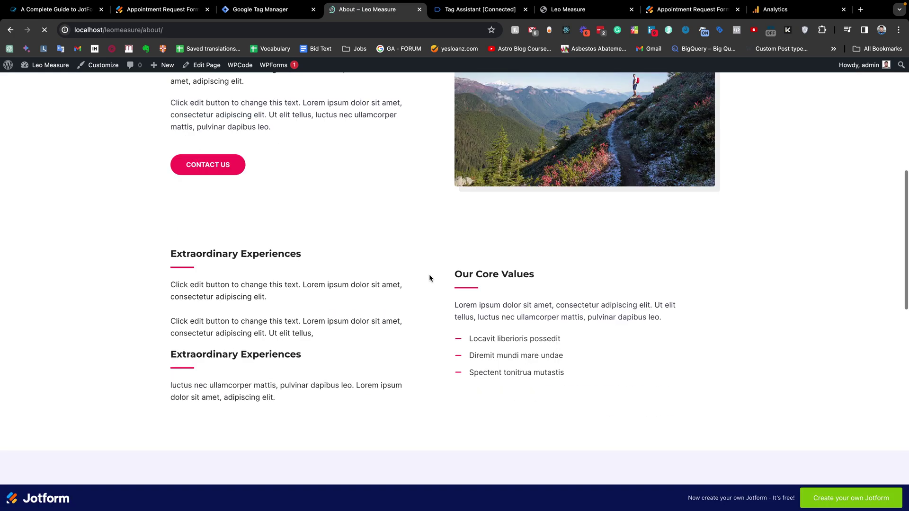
pyautogui.scroll(-2, 430, 275)
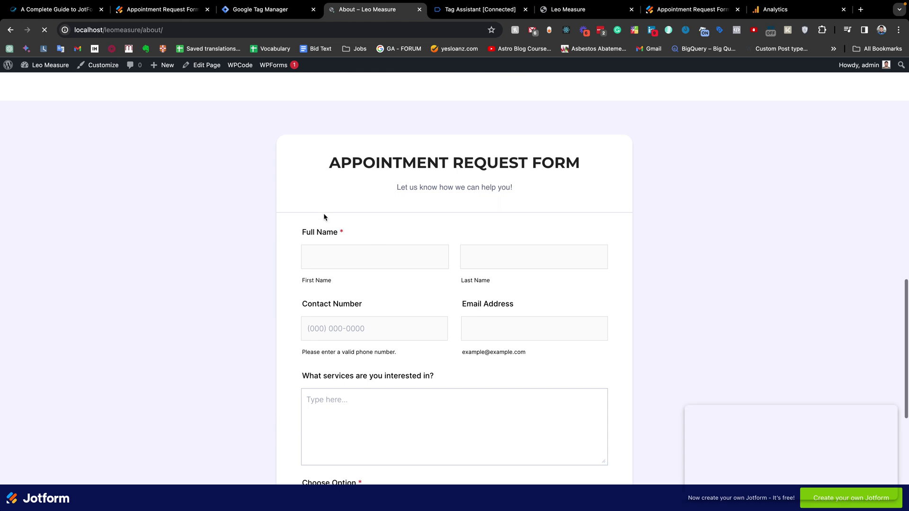
pyautogui.click(323, 264)
pyautogui.click(362, 289)
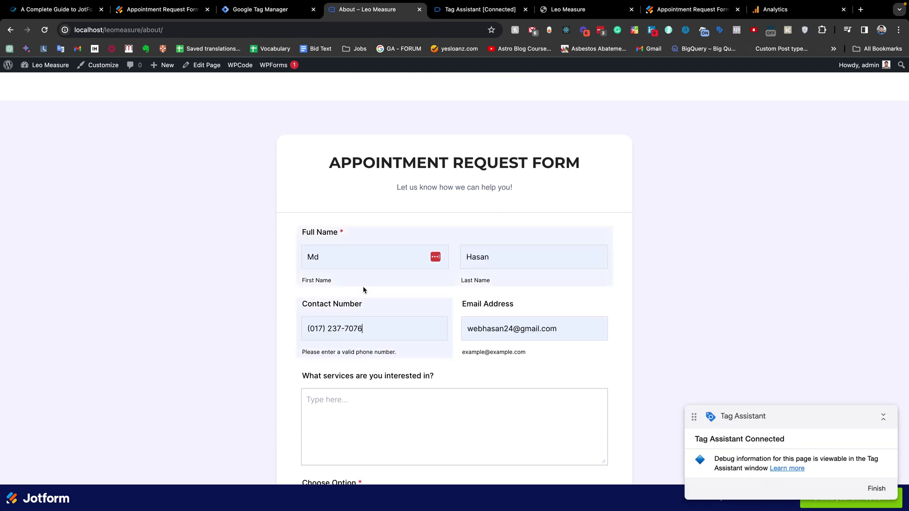
# Enter "dfdsfgdsfg" as the services of interest, choose Type option 1, and submit the About page form
pyautogui.scroll(-2, 362, 286)
pyautogui.click(350, 287)
pyautogui.write('dfdsfgdsfg')
pyautogui.scroll(-3, 341, 327)
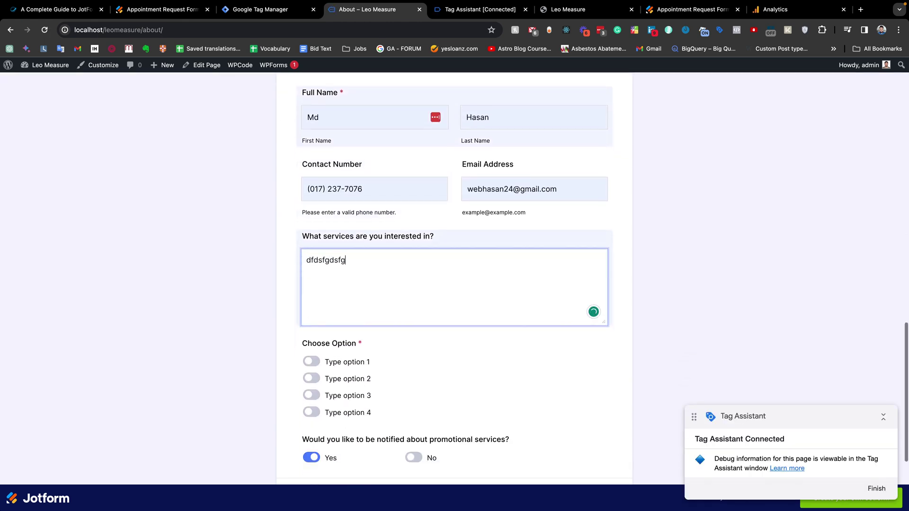
pyautogui.click(331, 311)
pyautogui.scroll(-2, 373, 361)
pyautogui.scroll(-2, 372, 361)
pyautogui.click(458, 350)
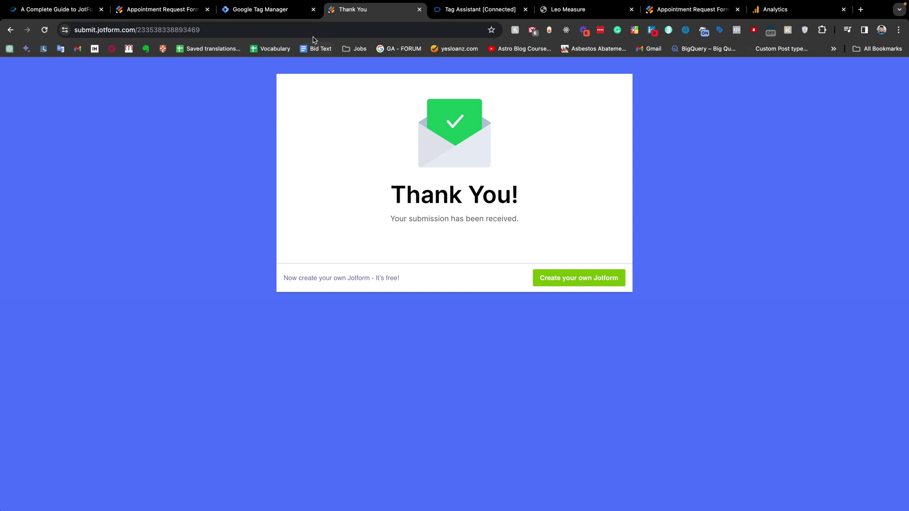
# Examine the form ID and submitted inputs in the About page's jot_form_submit event in Tag Assistant
pyautogui.click(290, 11)
pyautogui.moveTo(462, 18); pyautogui.dragTo(361, 18)
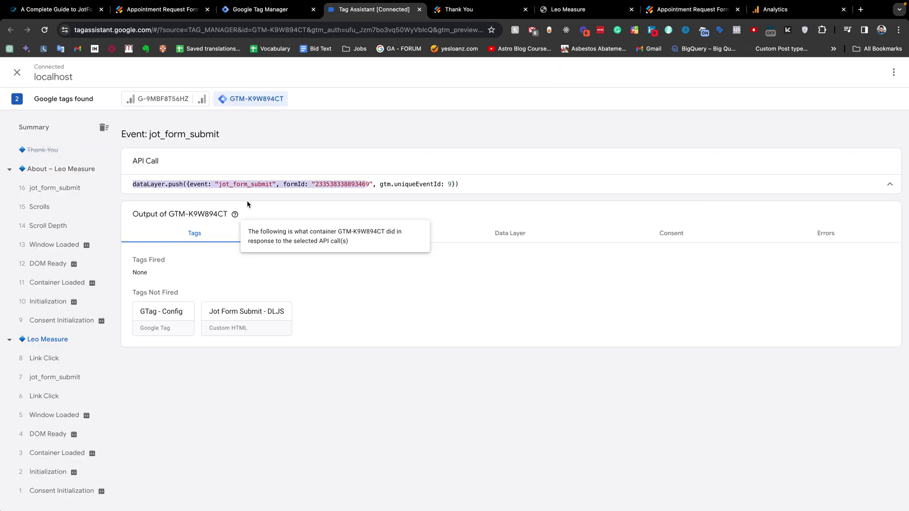
pyautogui.click(81, 191)
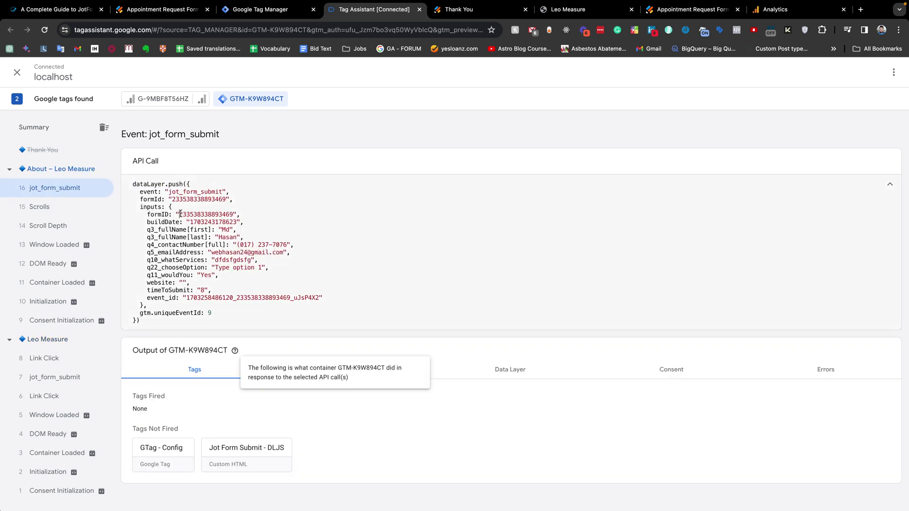
pyautogui.moveTo(179, 215); pyautogui.dragTo(239, 214)
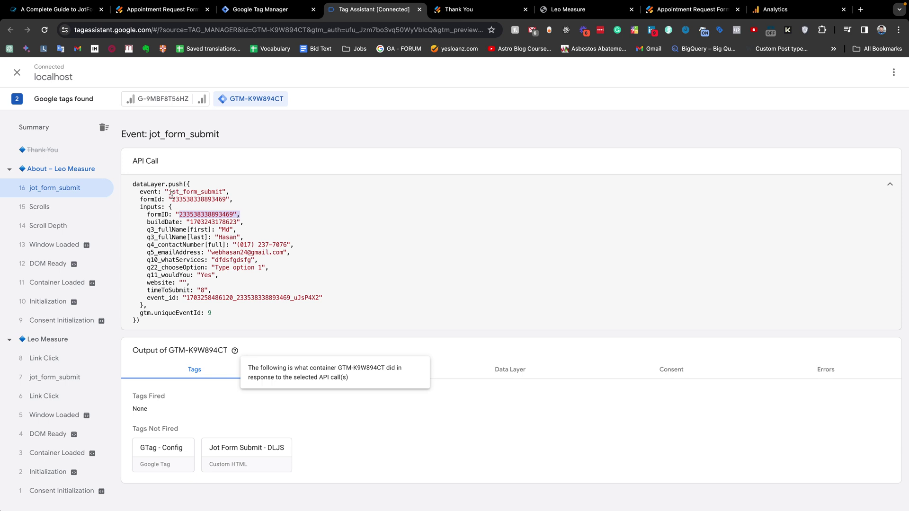
pyautogui.moveTo(308, 307); pyautogui.dragTo(149, 221)
pyautogui.click(149, 222)
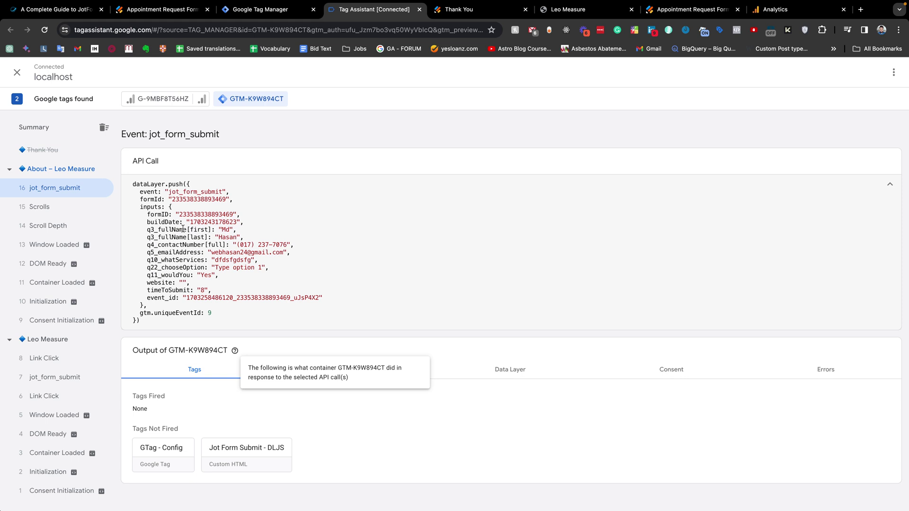
pyautogui.moveTo(273, 268); pyautogui.dragTo(144, 230)
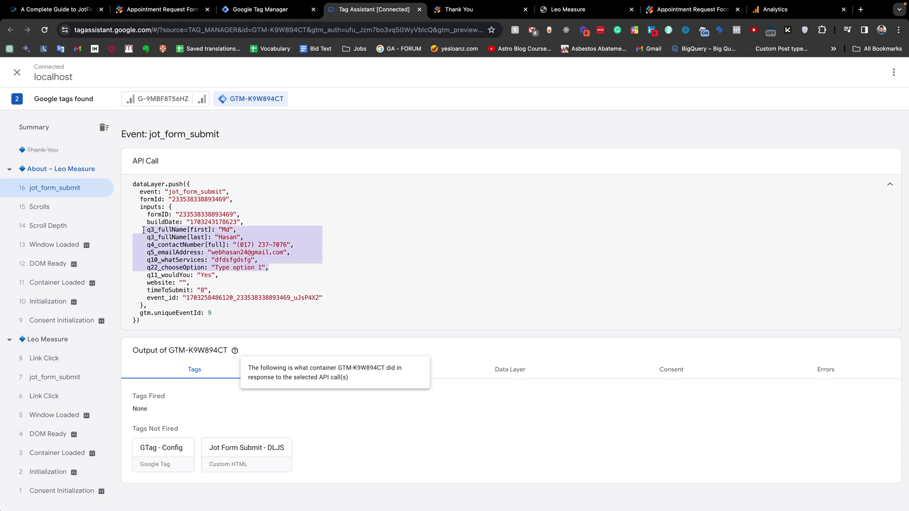
pyautogui.moveTo(144, 212); pyautogui.dragTo(144, 231)
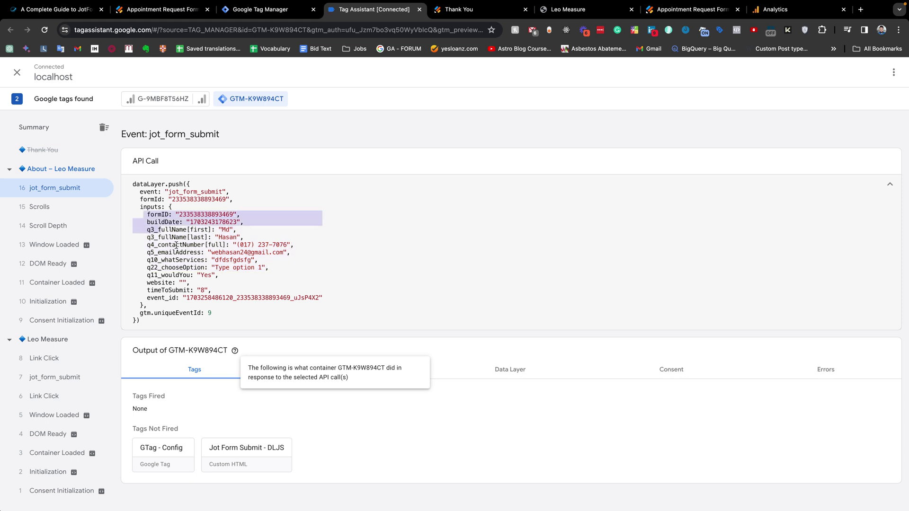
# Review Jotform's Source Code embed option for the Appointment Request Form, and return to Tag Assistant
pyautogui.click(160, 8)
pyautogui.scroll(-1, 284, 341)
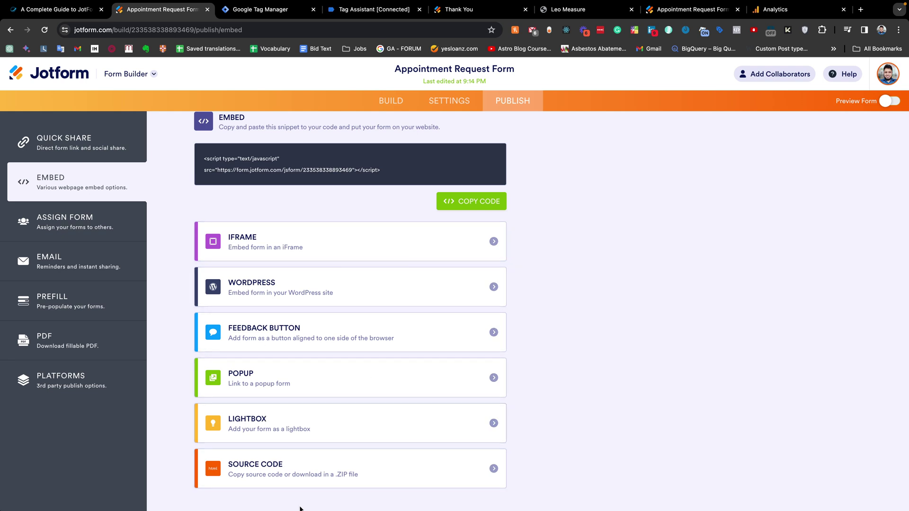
pyautogui.click(353, 483)
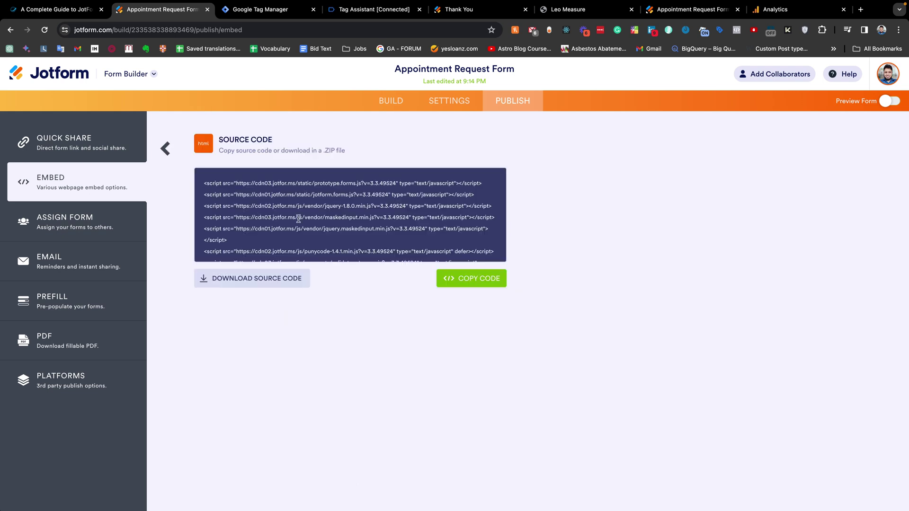
pyautogui.click(372, 13)
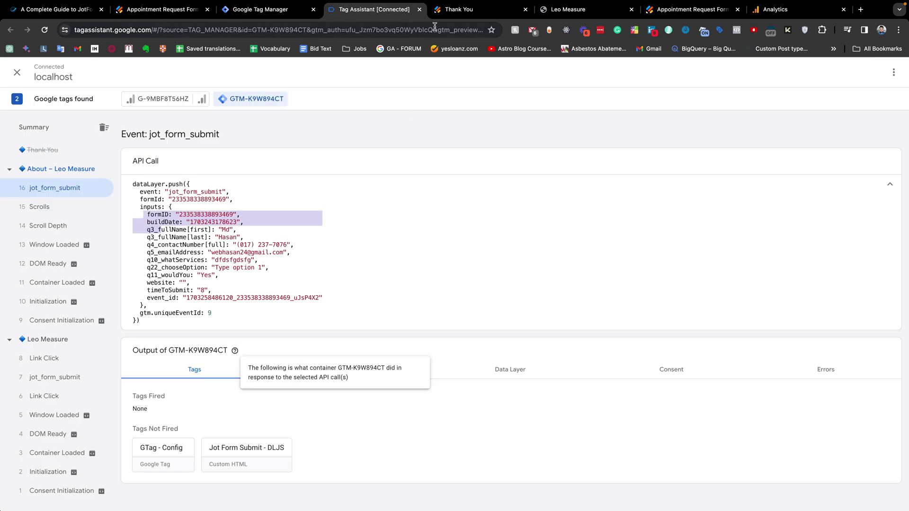
# Go back from the form's Thank You page to the site's About page and review its embedded Appointment Request Form and Contact Us link
pyautogui.click(438, 14)
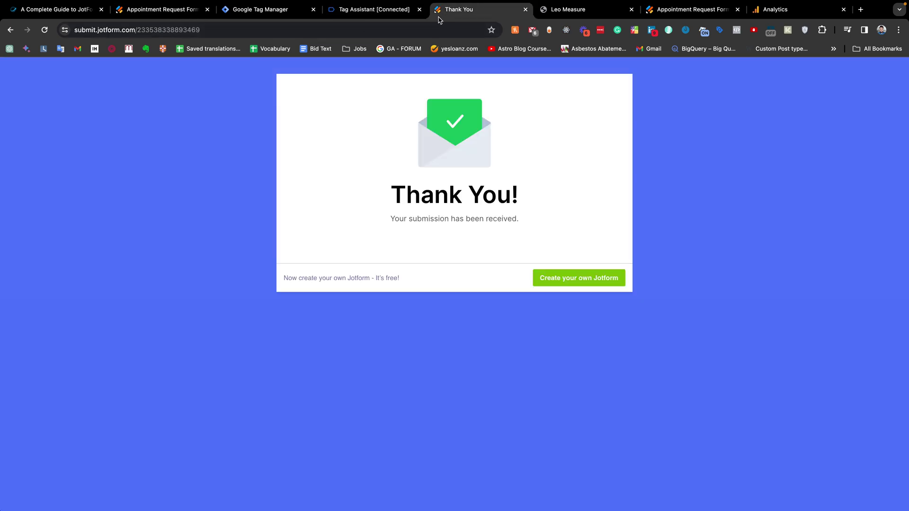
pyautogui.click(11, 29)
pyautogui.click(386, 10)
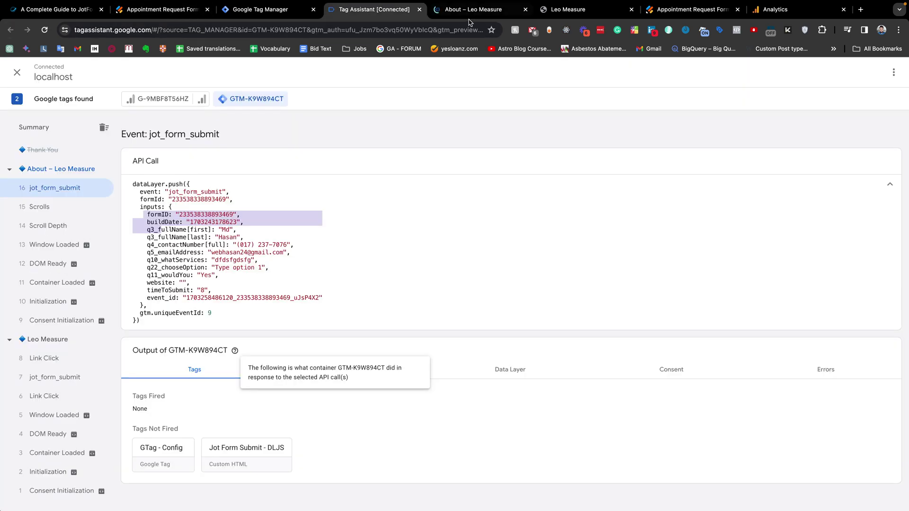
pyautogui.click(466, 10)
pyautogui.scroll(15, 434, 188)
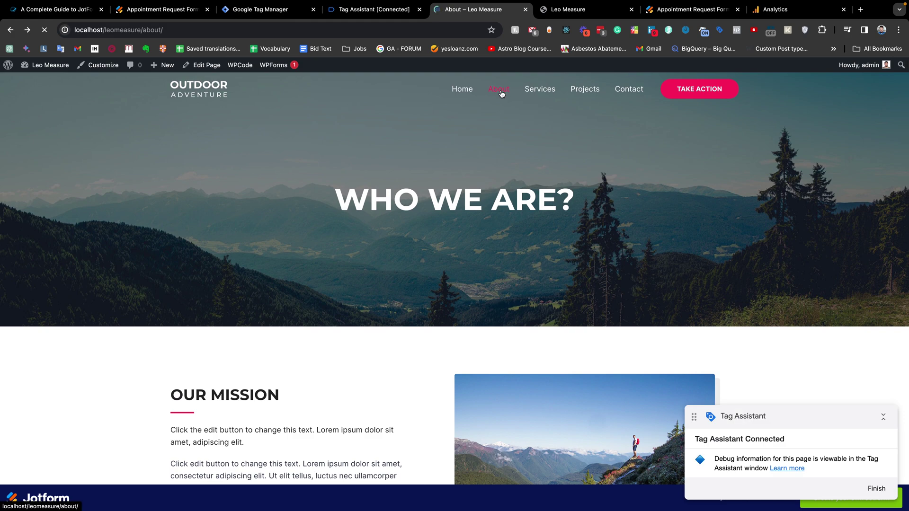
pyautogui.scroll(-15, 418, 299)
pyautogui.scroll(4, 419, 303)
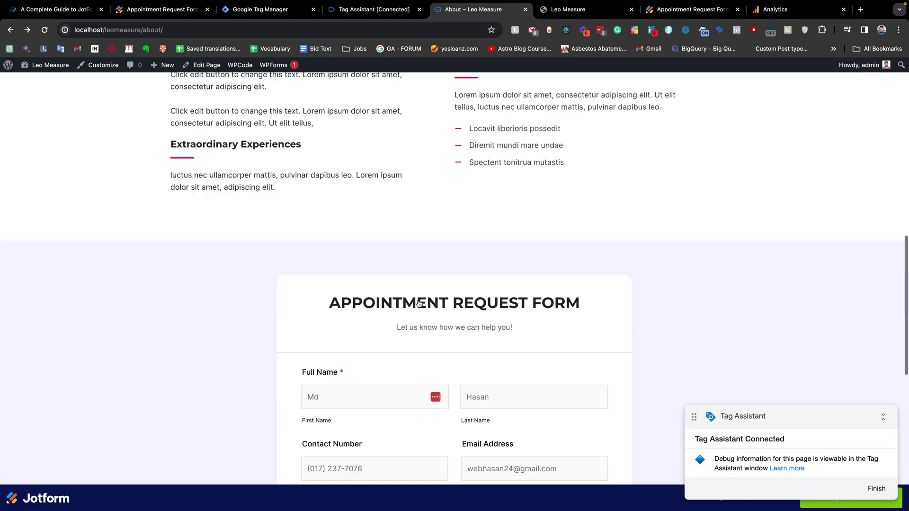
pyautogui.scroll(12, 355, 322)
pyautogui.scroll(-6, 203, 353)
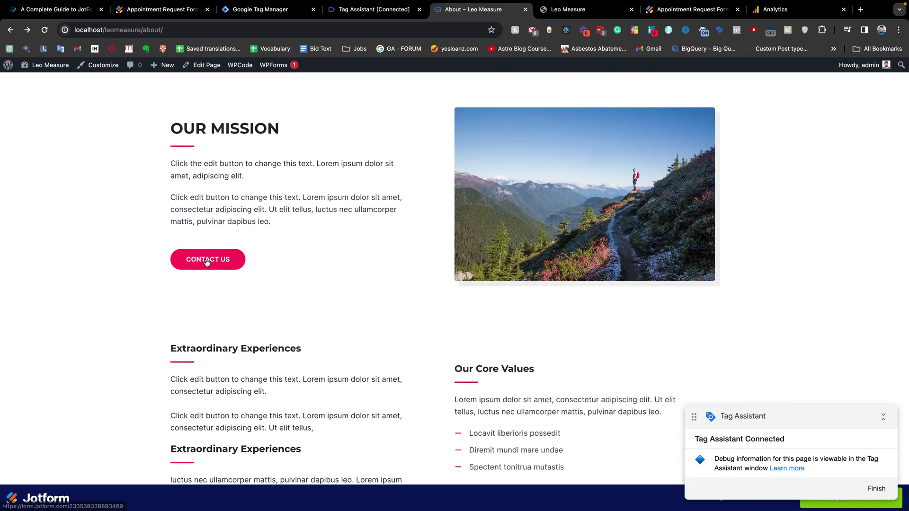
# Open the standalone Jotform page through the About page's Contact Us link and examine its form.jotform.com address
pyautogui.click(207, 261)
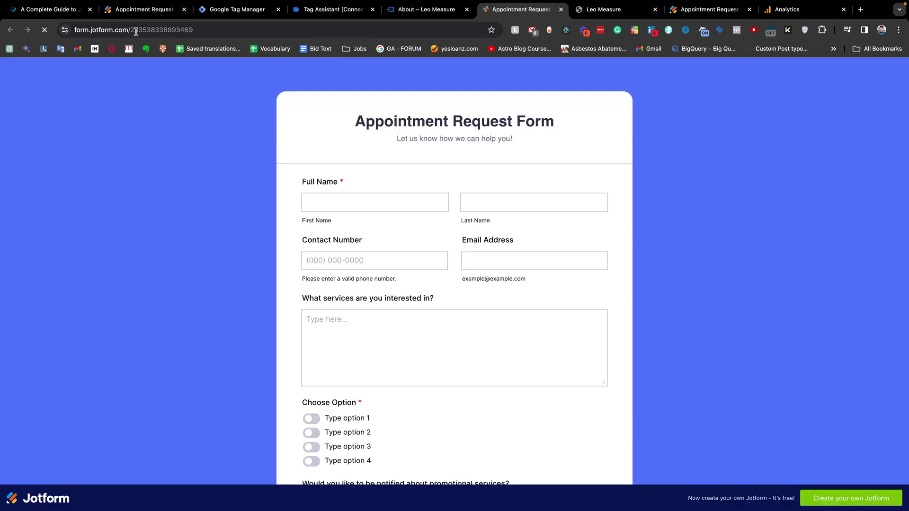
pyautogui.doubleClick(161, 29)
pyautogui.click(434, 15)
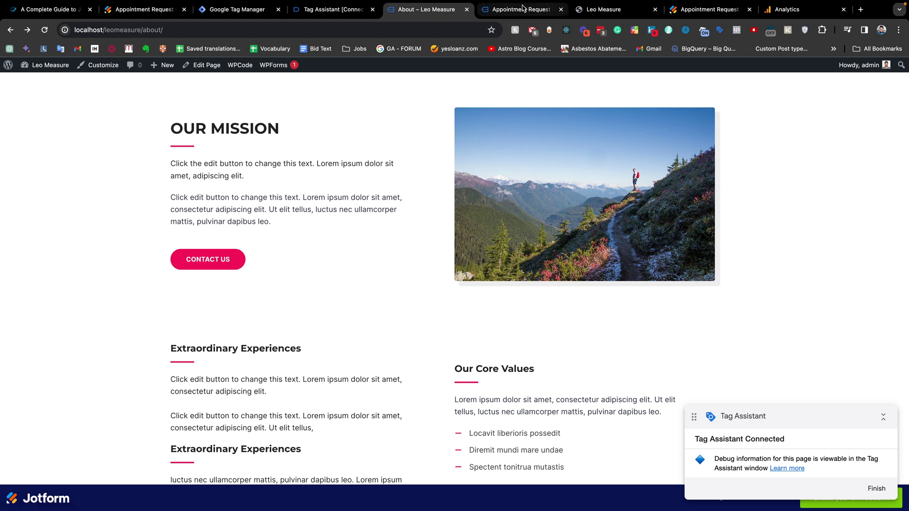
pyautogui.click(523, 9)
pyautogui.moveTo(83, 29); pyautogui.dragTo(233, 34)
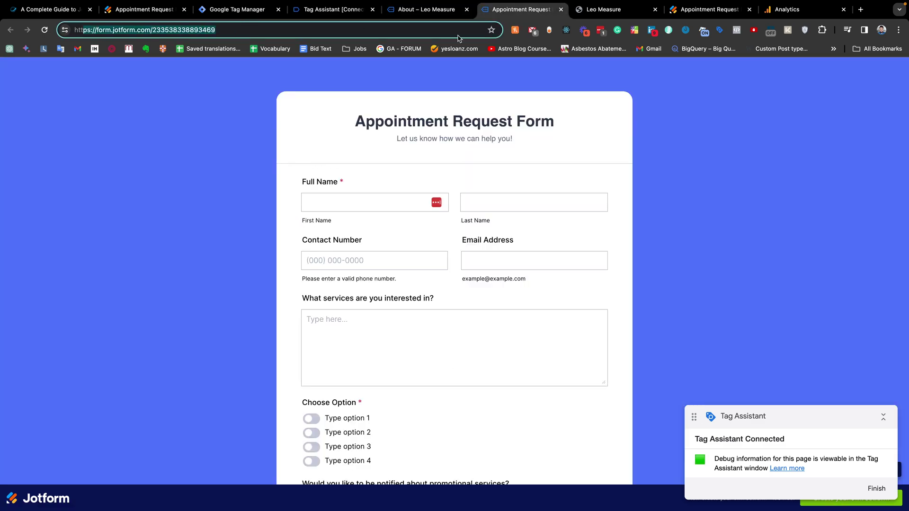
pyautogui.click(144, 10)
pyautogui.click(521, 10)
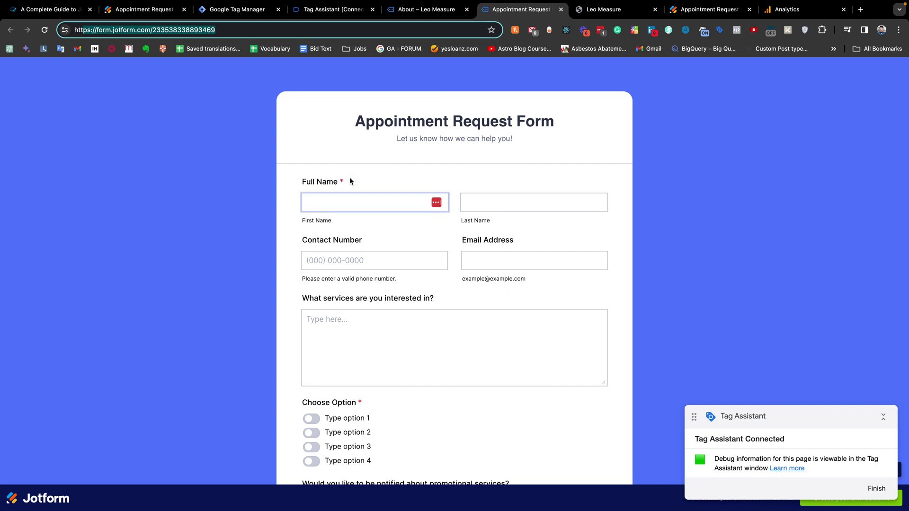
pyautogui.click(152, 14)
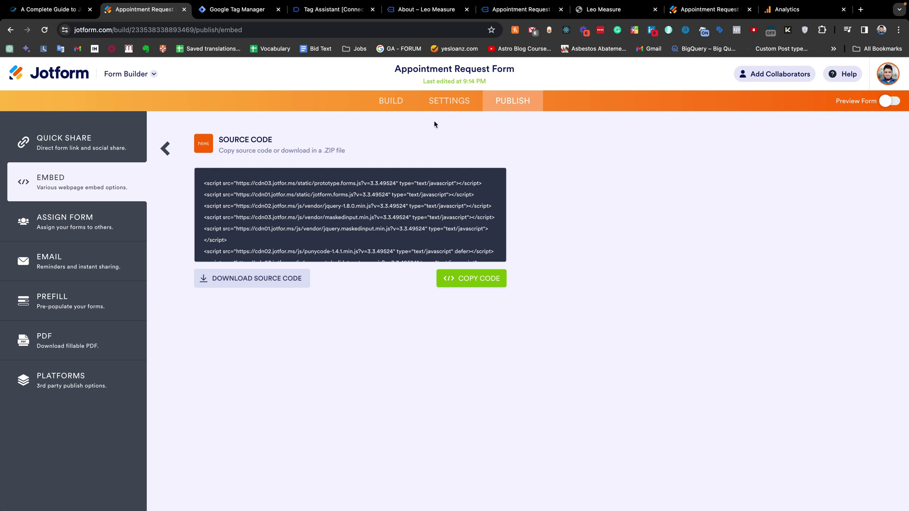
pyautogui.click(444, 103)
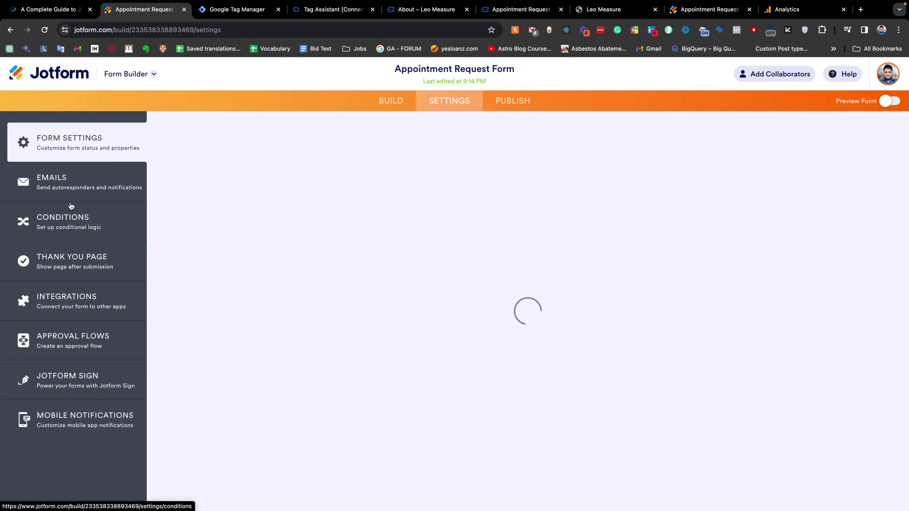
pyautogui.click(58, 260)
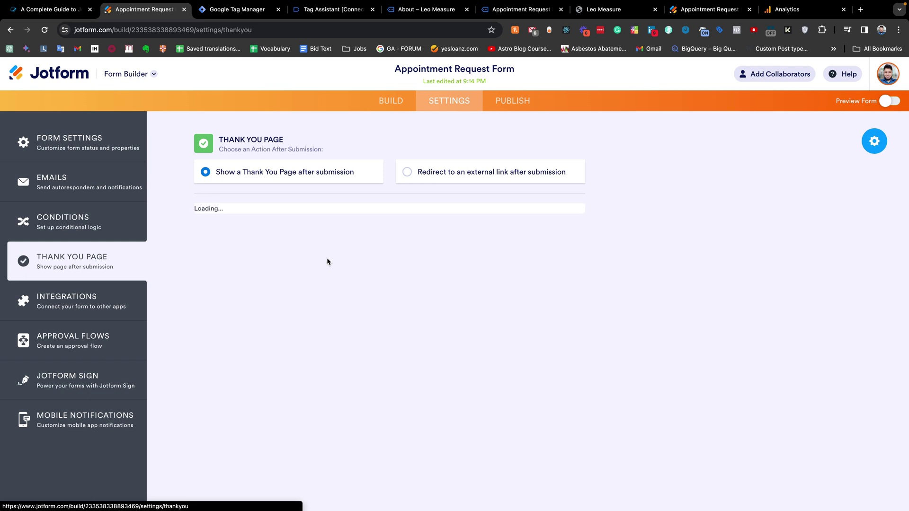
pyautogui.click(205, 171)
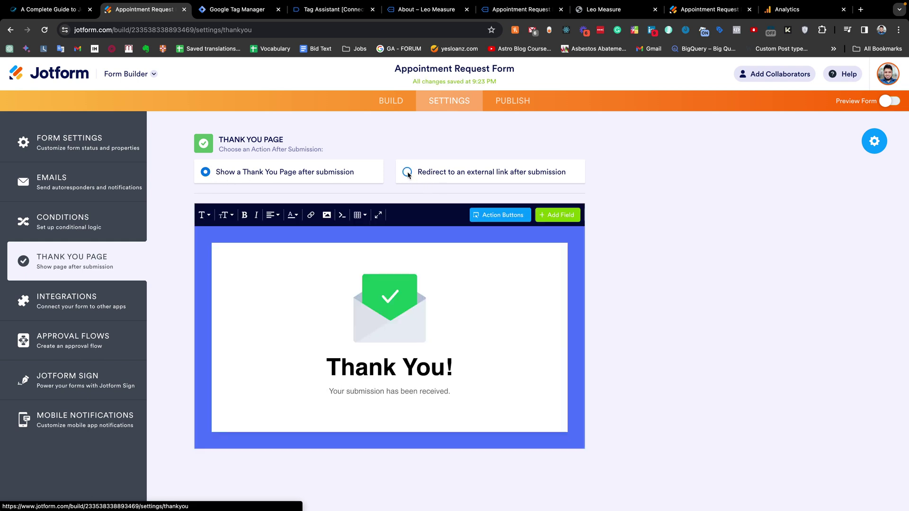
pyautogui.click(501, 179)
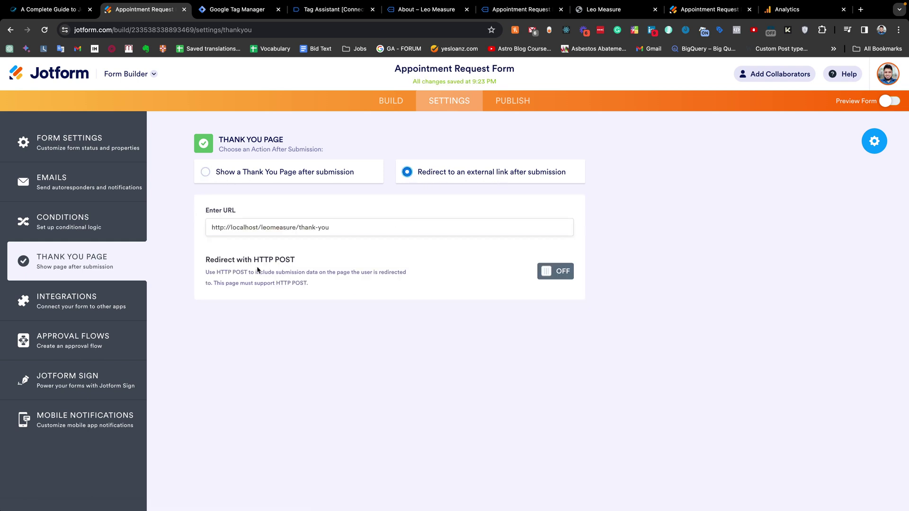
pyautogui.moveTo(349, 227); pyautogui.dragTo(209, 228)
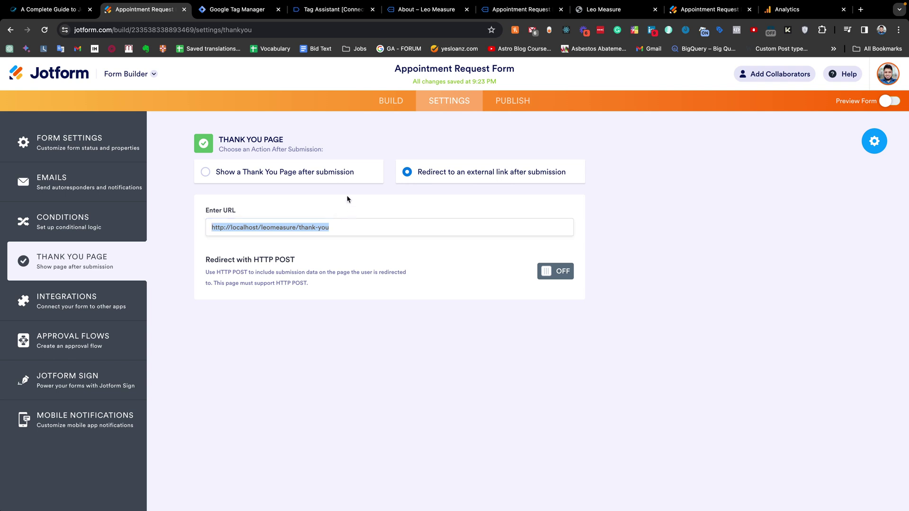
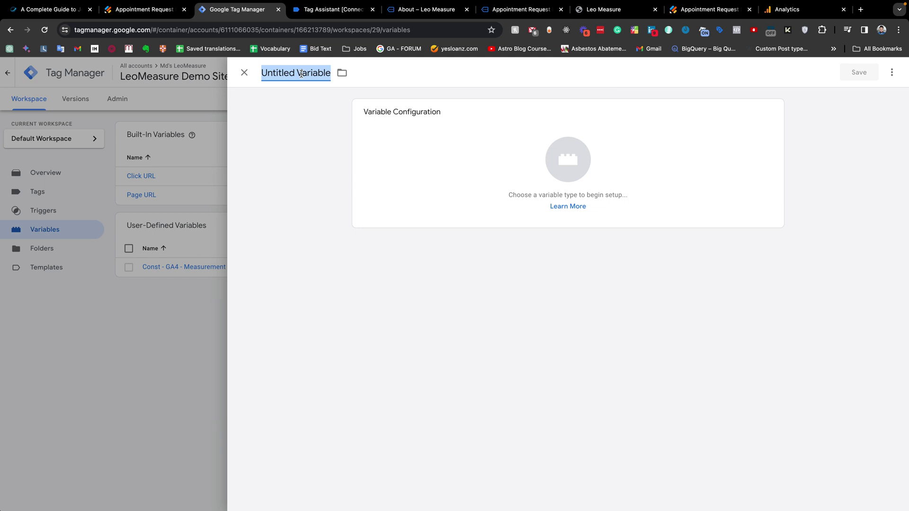
# Name the new Tag Manager variable "dlv - formId" and set its type to Data Layer Variable
pyautogui.write('dlv - f')
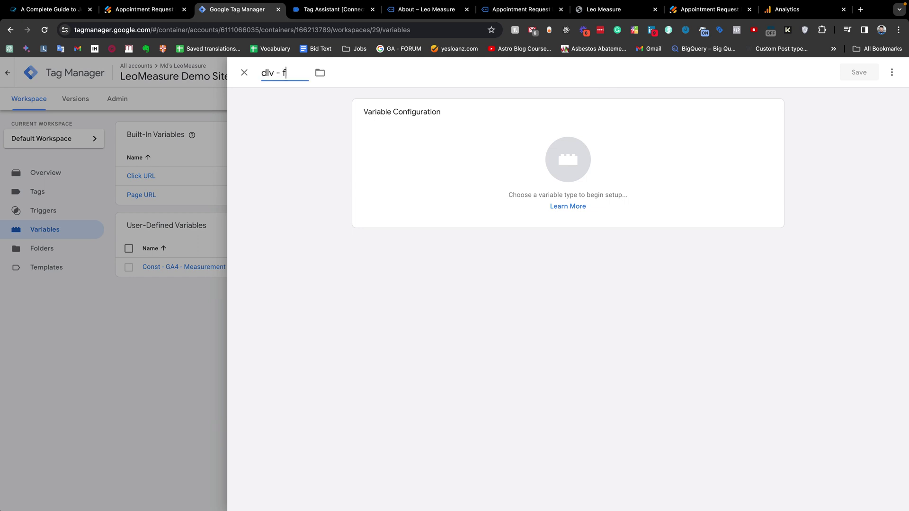
pyautogui.write('ormId')
pyautogui.click(588, 167)
pyautogui.scroll(-2, 757, 218)
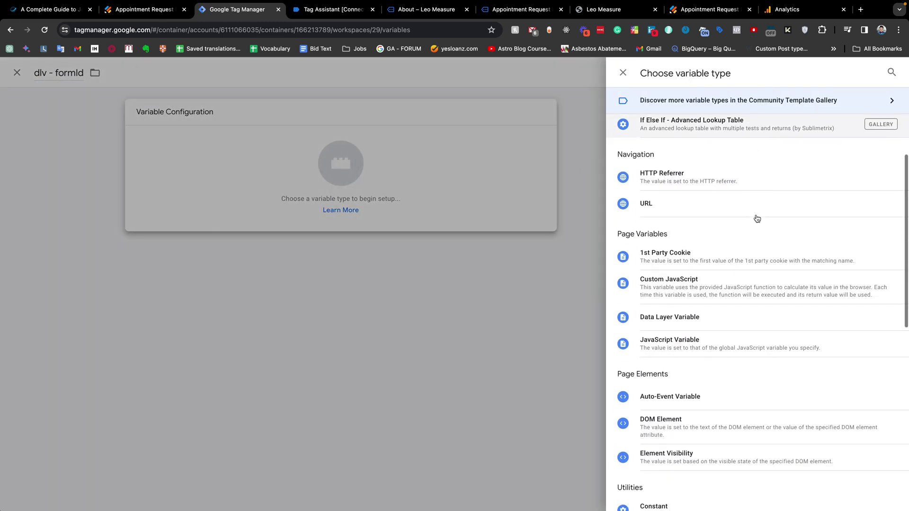
pyautogui.scroll(-2, 758, 218)
pyautogui.scroll(-2, 721, 383)
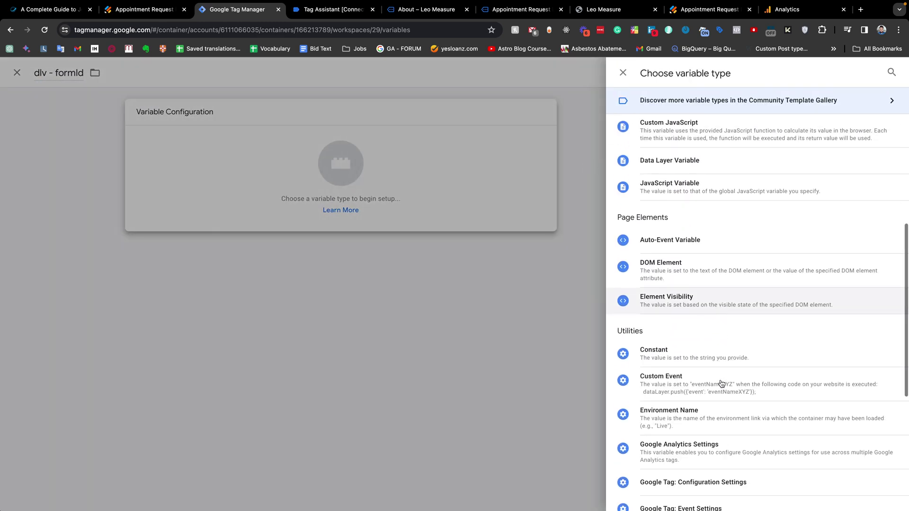
pyautogui.scroll(-2, 721, 384)
pyautogui.scroll(6, 721, 383)
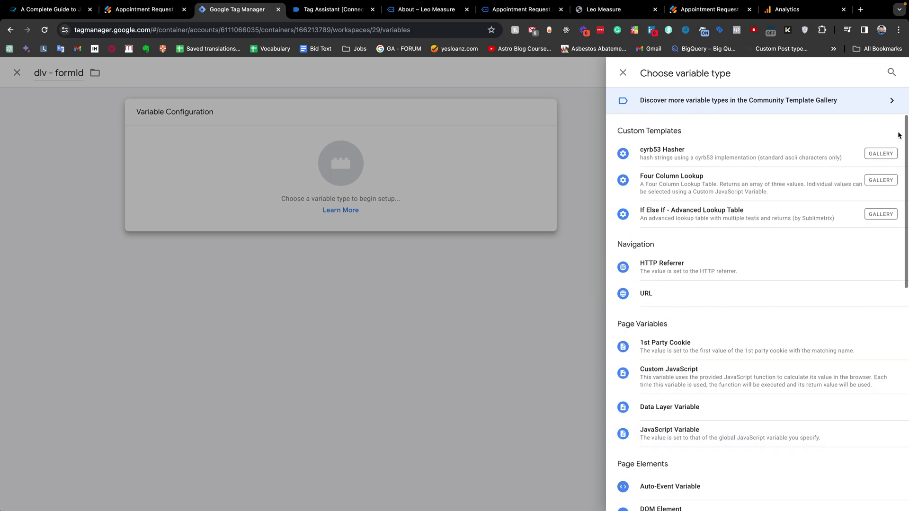
pyautogui.click(891, 72)
pyautogui.write('da')
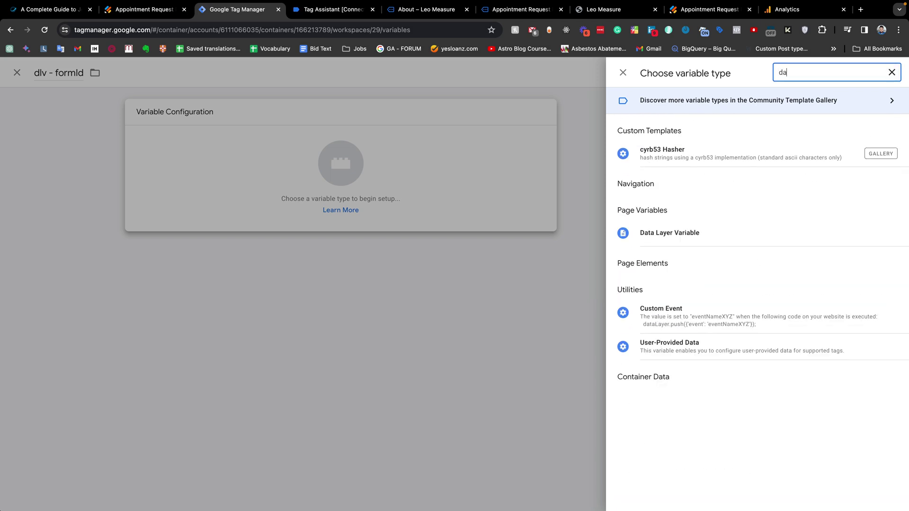
pyautogui.click(731, 231)
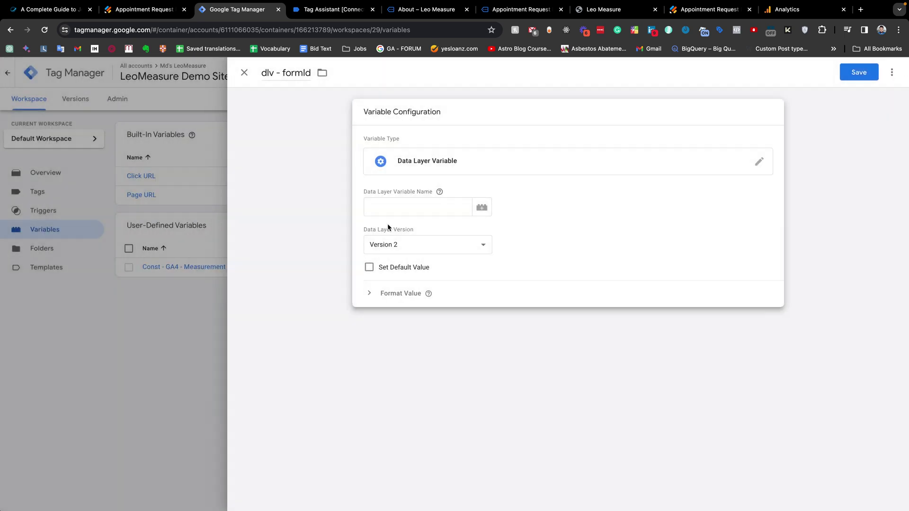
# Copy the formId key from the Leo Measure home page's jot_form_submit event in Tag Assistant
pyautogui.click(331, 9)
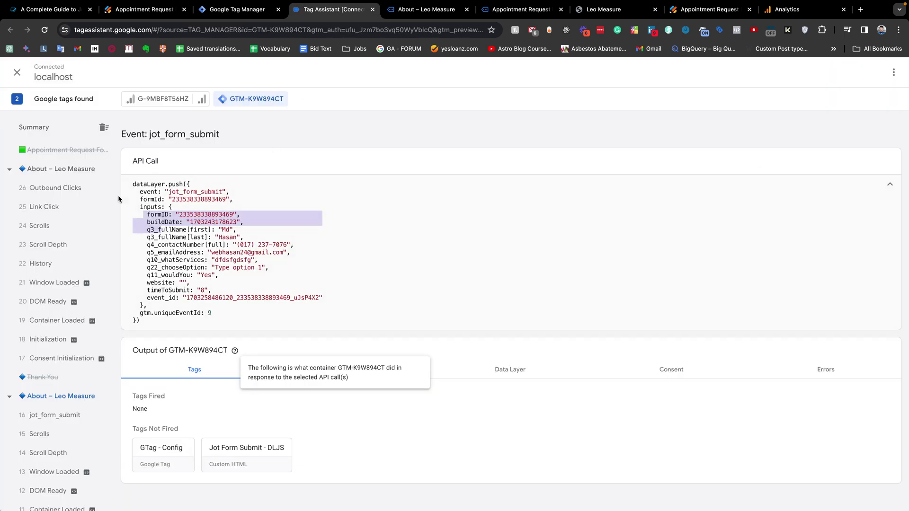
pyautogui.scroll(-2, 63, 244)
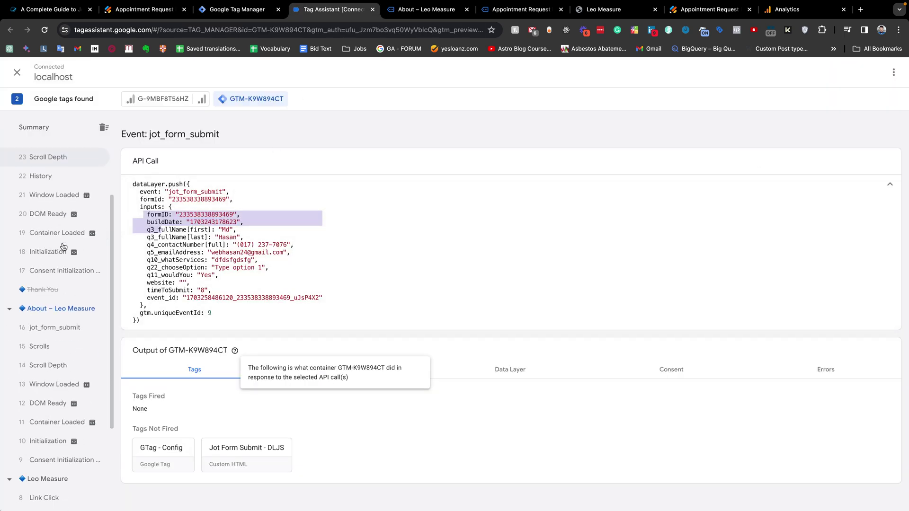
pyautogui.click(55, 326)
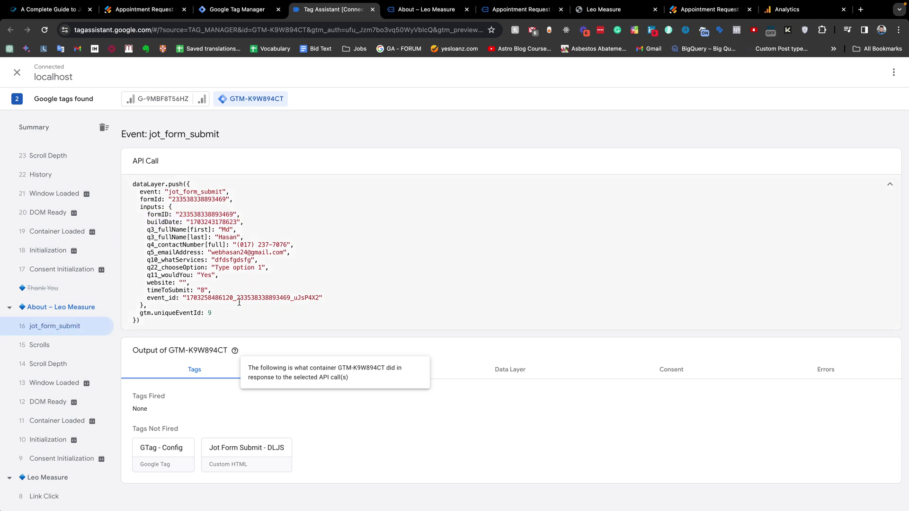
pyautogui.scroll(-2, 41, 417)
pyautogui.click(43, 415)
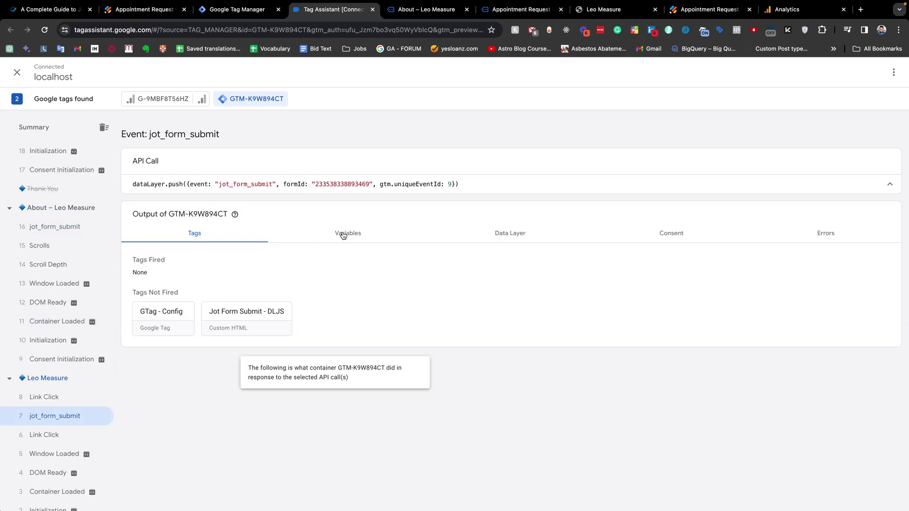
pyautogui.doubleClick(295, 185)
pyautogui.hotkey('ctrl', 'c')
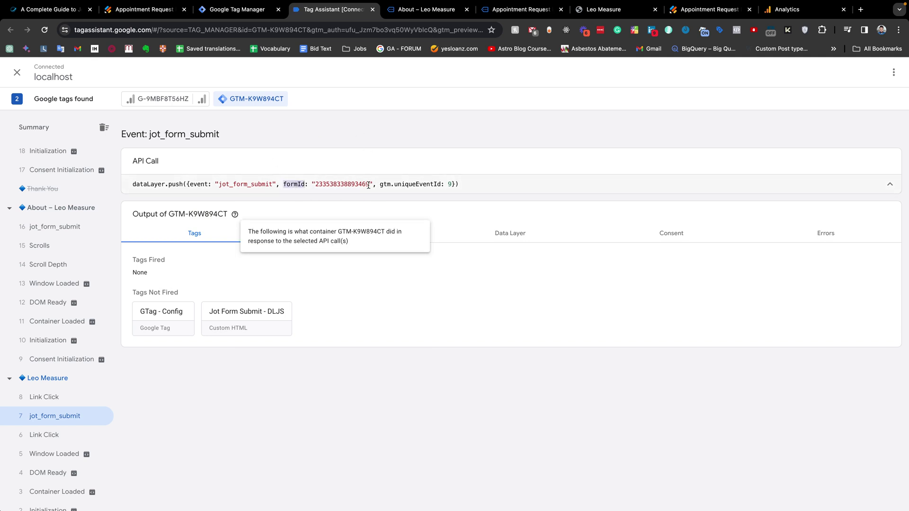
pyautogui.moveTo(371, 185); pyautogui.dragTo(350, 185)
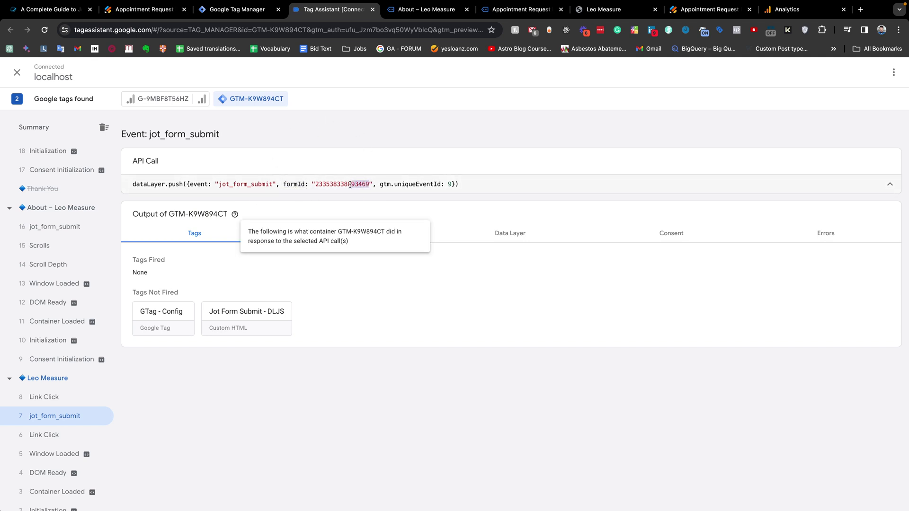
pyautogui.doubleClick(292, 184)
# In Google Tag Manager, set the Data Layer Variable Name to formId and save the variable
pyautogui.click(260, 12)
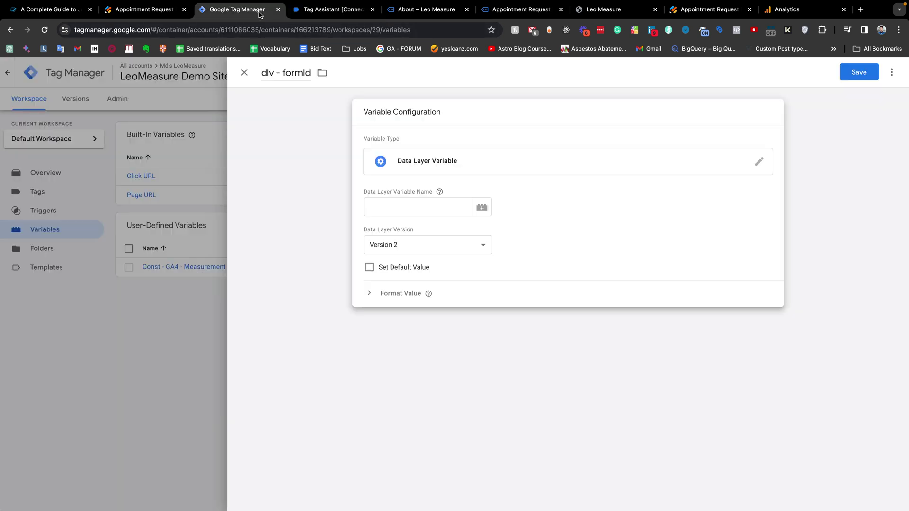
pyautogui.click(389, 205)
pyautogui.hotkey('ctrl', 'v')
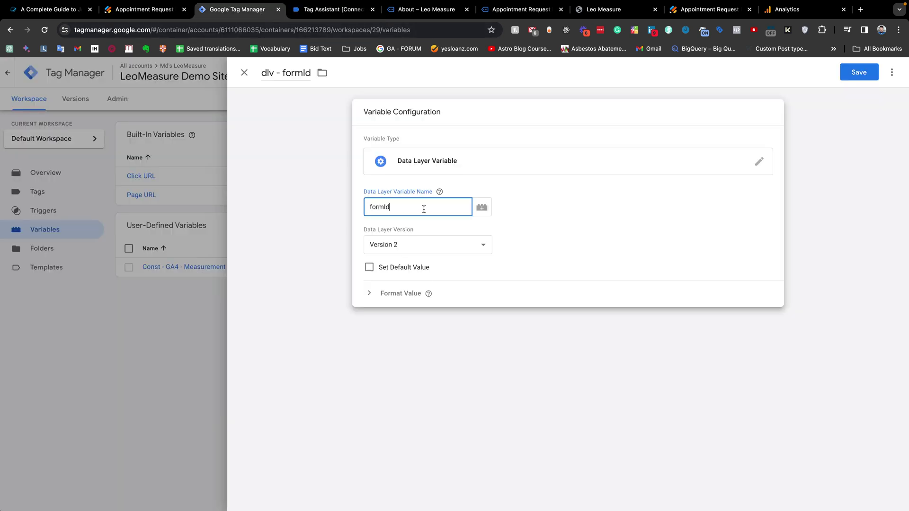
pyautogui.moveTo(425, 207); pyautogui.dragTo(354, 212)
pyautogui.click(855, 74)
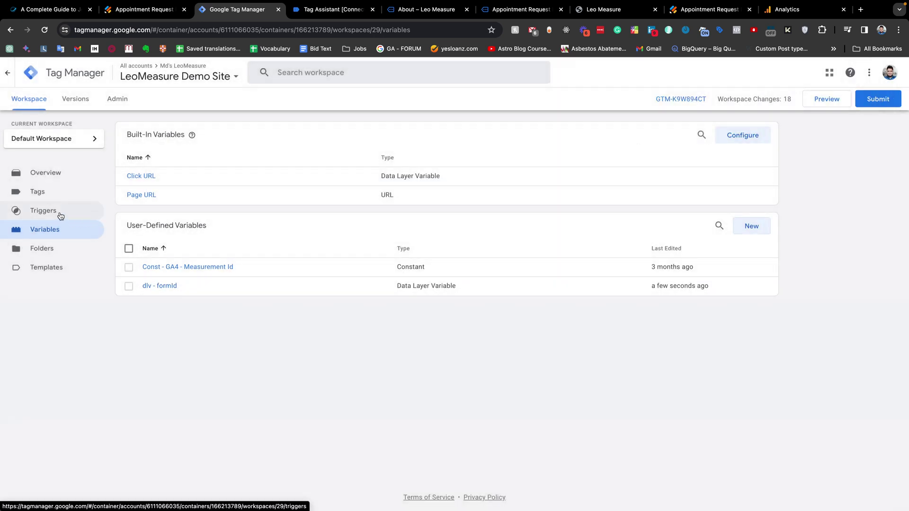
# Create a new trigger in the LeoMeasure Demo Site workspace and name it "Jot Form Submit"
pyautogui.click(39, 214)
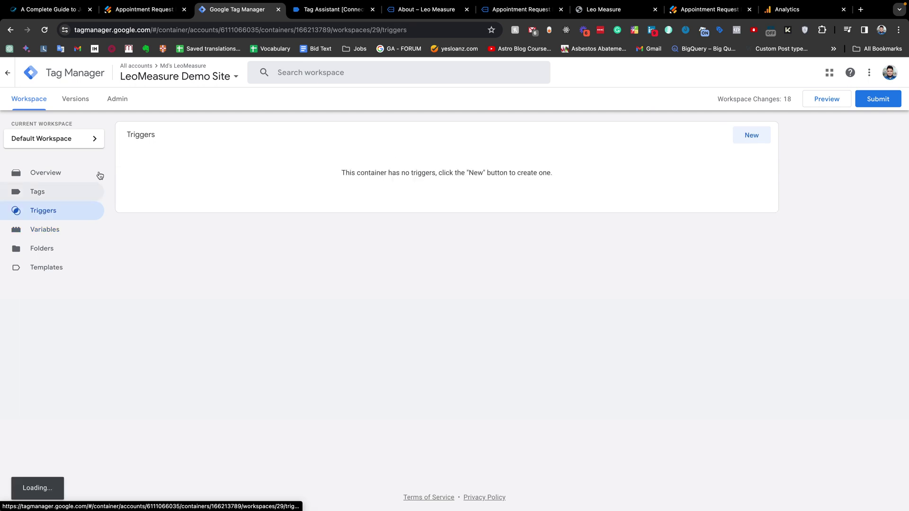
pyautogui.click(756, 138)
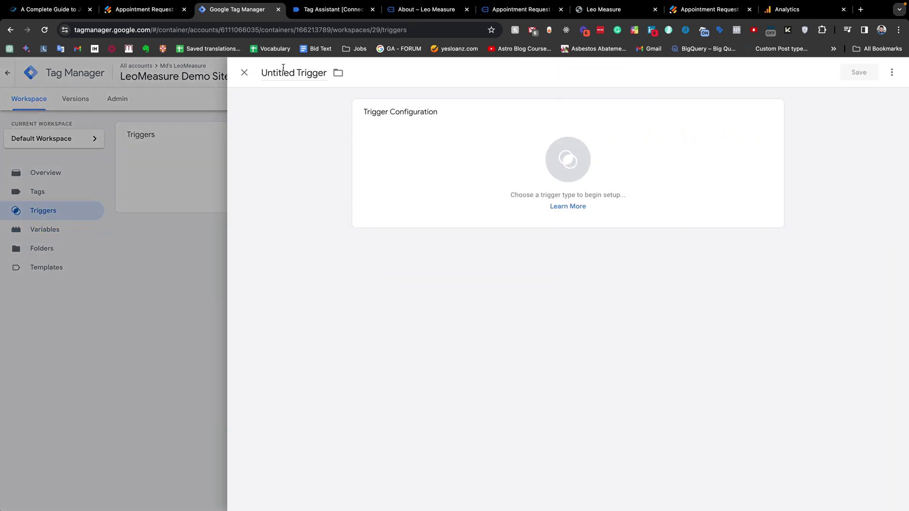
pyautogui.press('super+a')
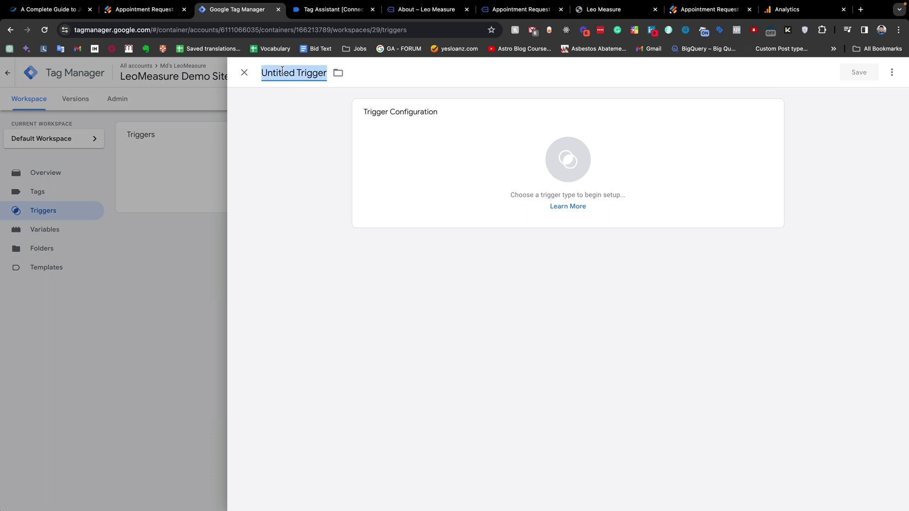
pyautogui.write('Jot From')
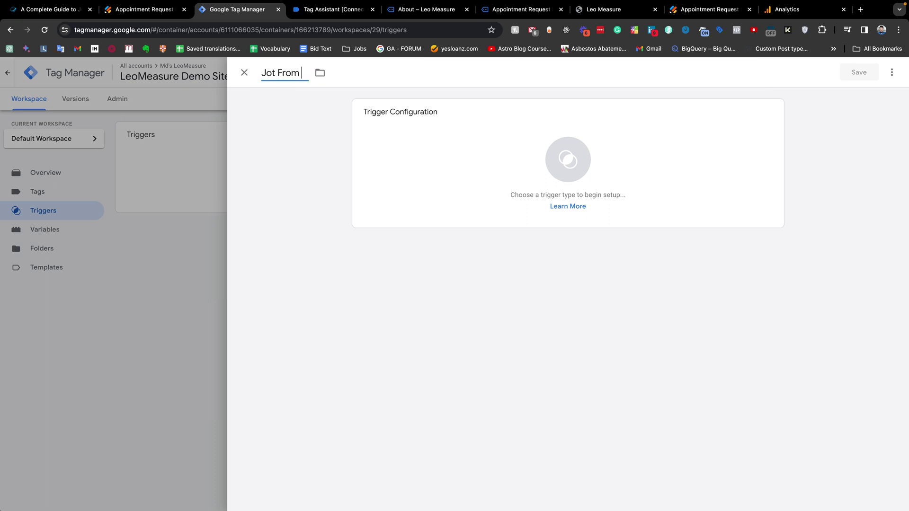
pyautogui.press('BackSpace')
pyautogui.press('BackSpace')
pyautogui.press('BackSpace')
pyautogui.write('orm Submit')
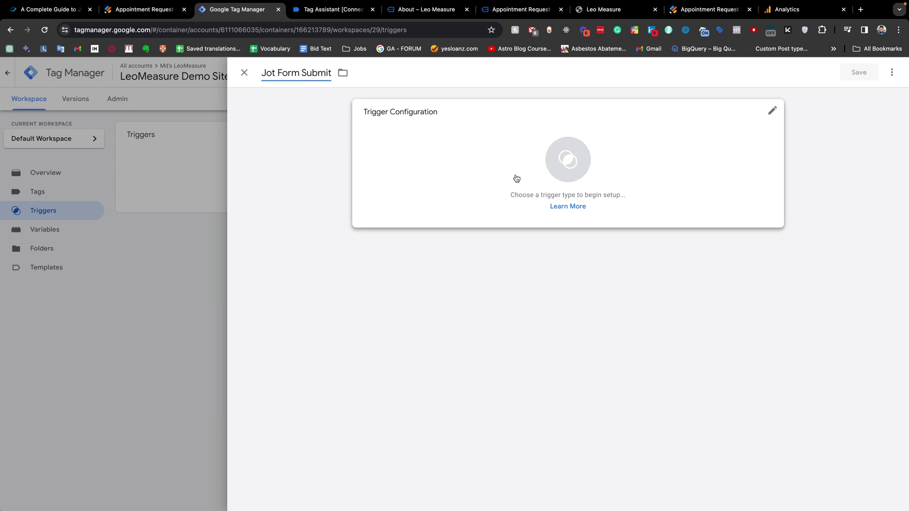
# Set the Jot Form Submit trigger's type to Custom Event
pyautogui.click(547, 150)
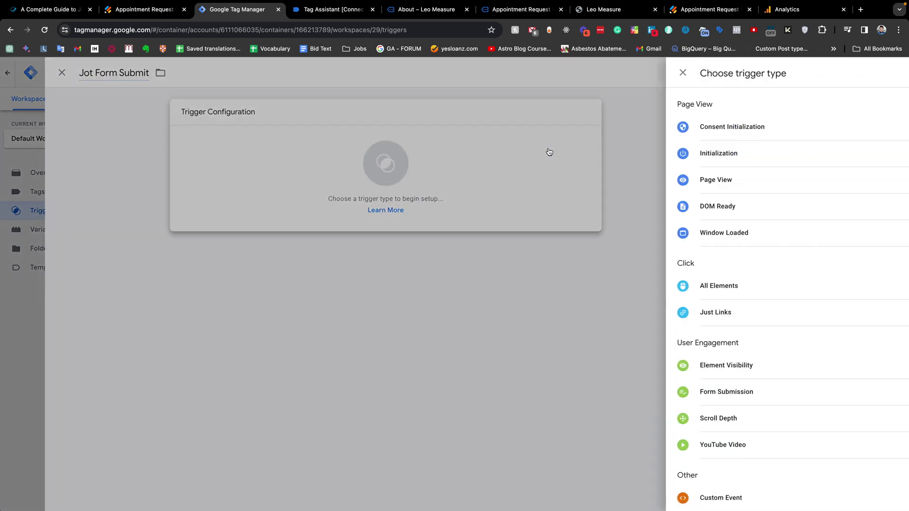
pyautogui.scroll(-2, 663, 294)
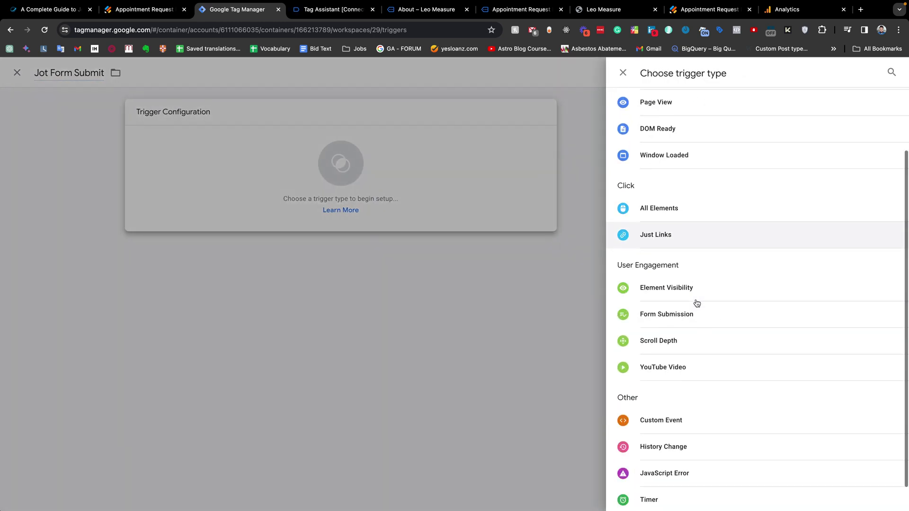
pyautogui.click(660, 425)
# Switch to Tag Assistant and copy the event name jot_form_submit from the Leo Measure page's dataLayer.push call
pyautogui.click(327, 9)
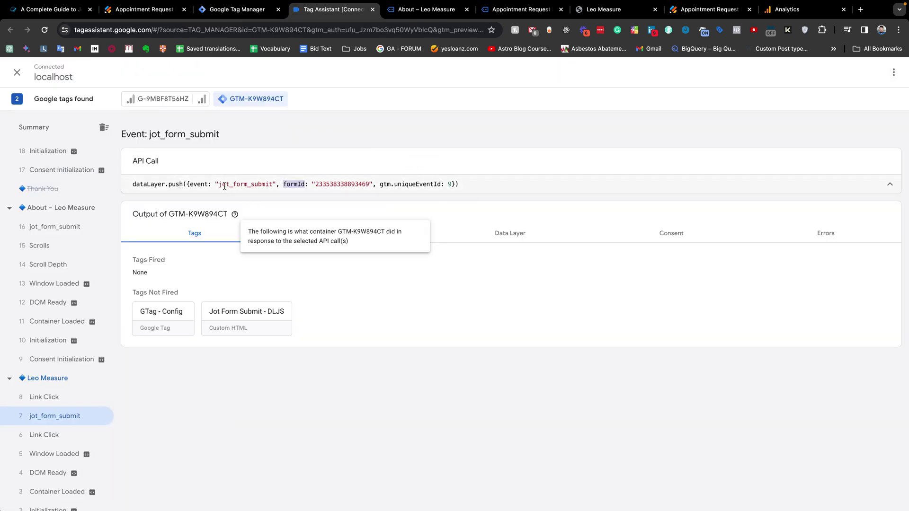
pyautogui.moveTo(218, 184); pyautogui.dragTo(273, 184)
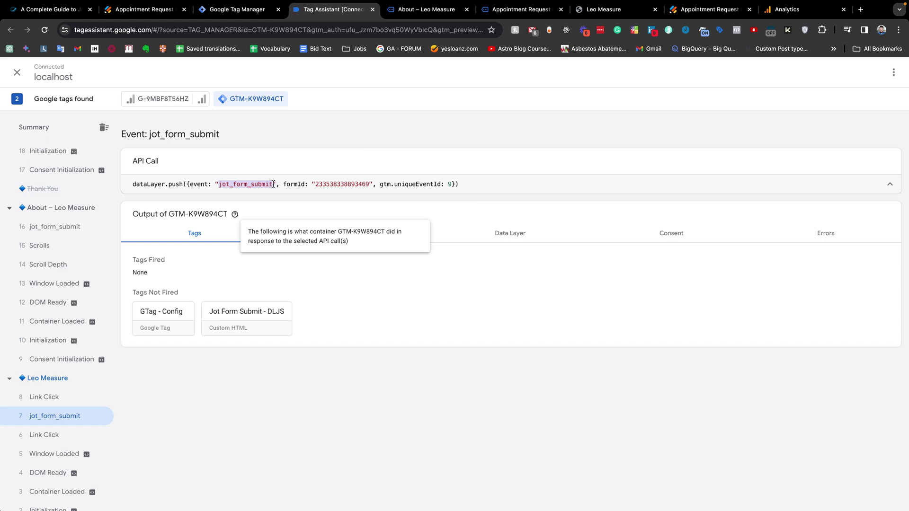
pyautogui.click(194, 184)
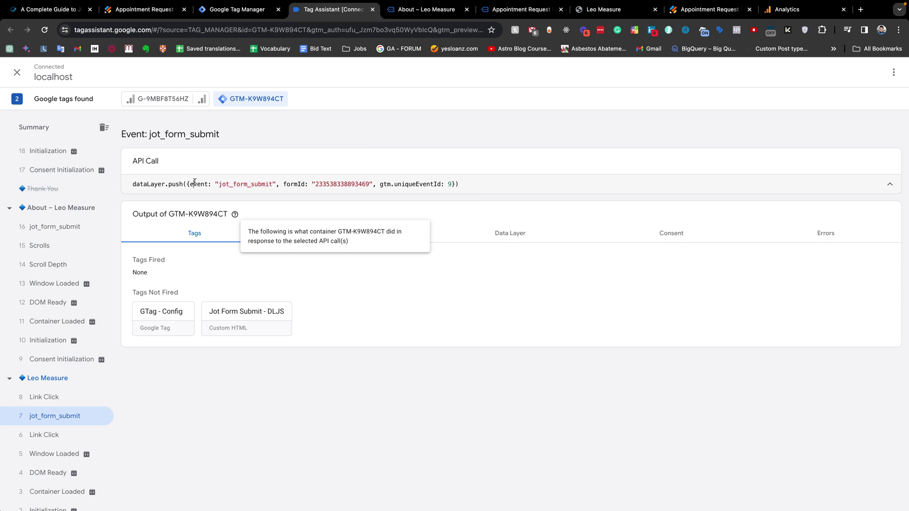
pyautogui.moveTo(220, 184); pyautogui.dragTo(273, 185)
pyautogui.press('super+c')
# In Google Tag Manager, set the trigger's event name to jot_form_submit and save the trigger
pyautogui.click(246, 10)
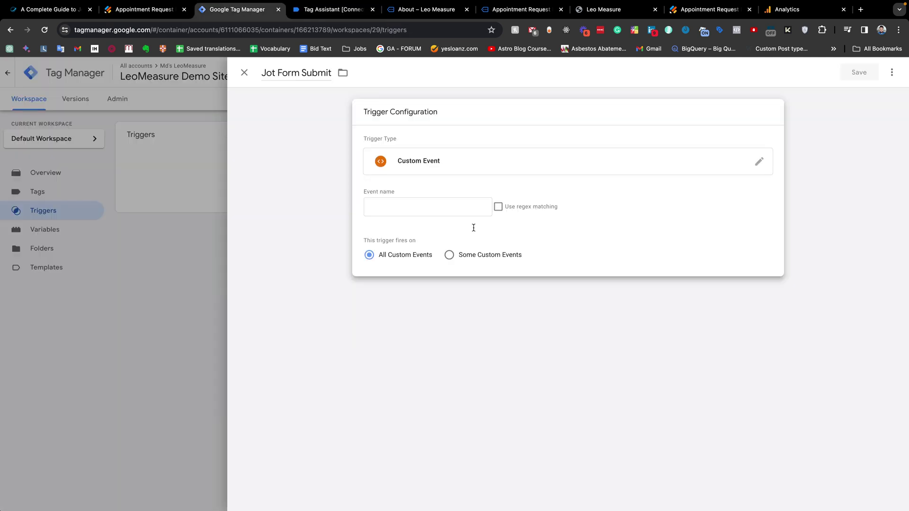
pyautogui.click(457, 206)
pyautogui.press('super+v')
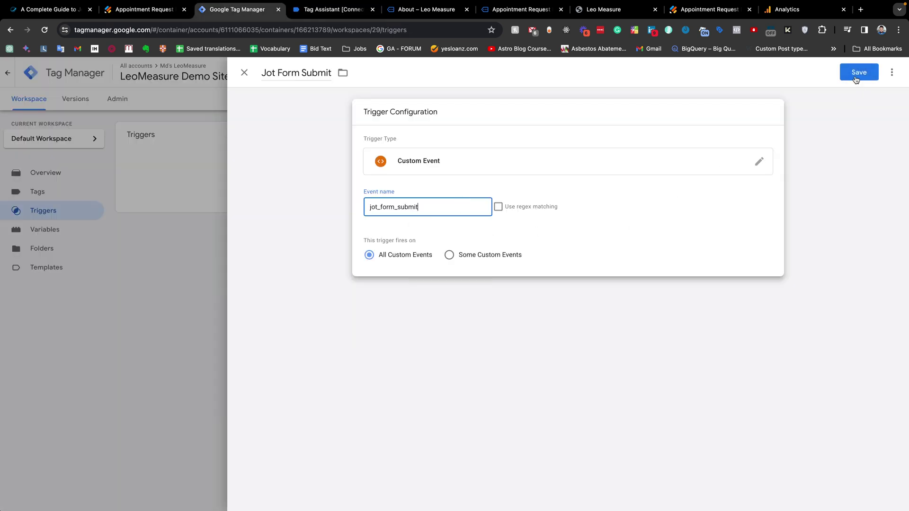
pyautogui.click(857, 73)
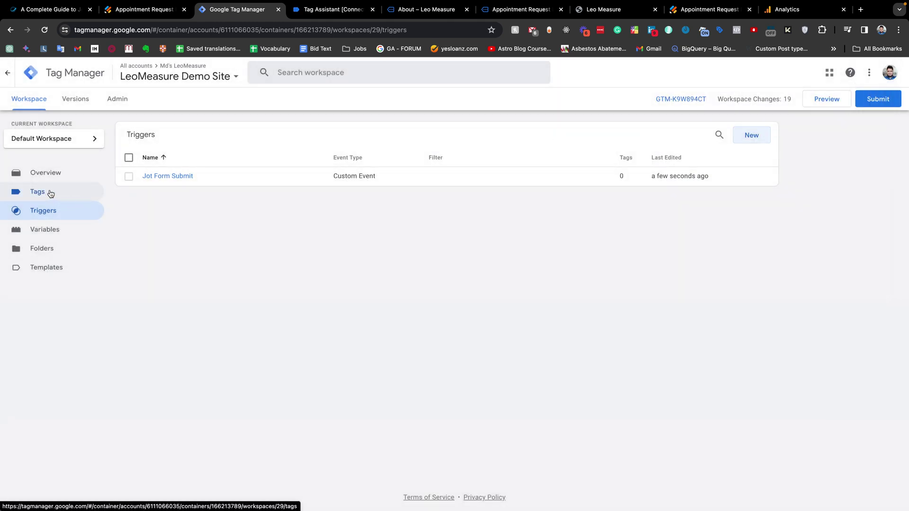
# Create a new tag and name it "GA4 - Jot Form Submit"
pyautogui.click(48, 193)
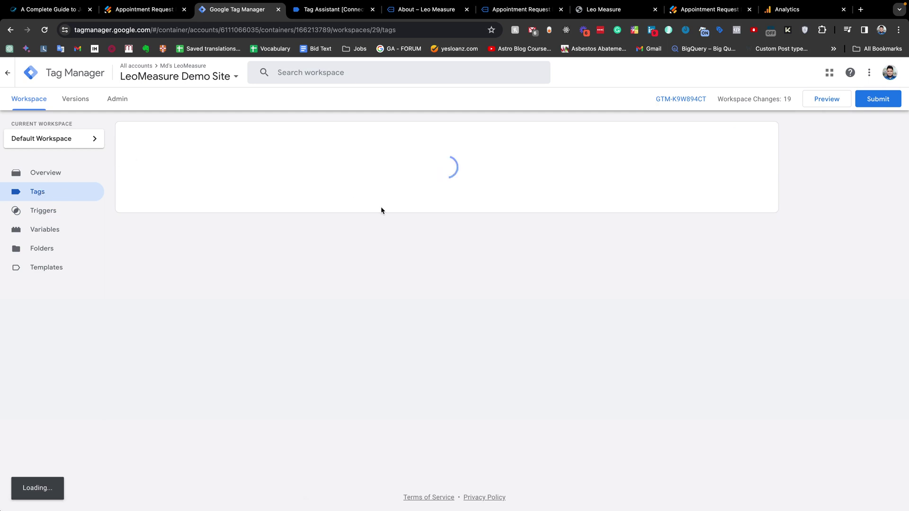
pyautogui.click(747, 143)
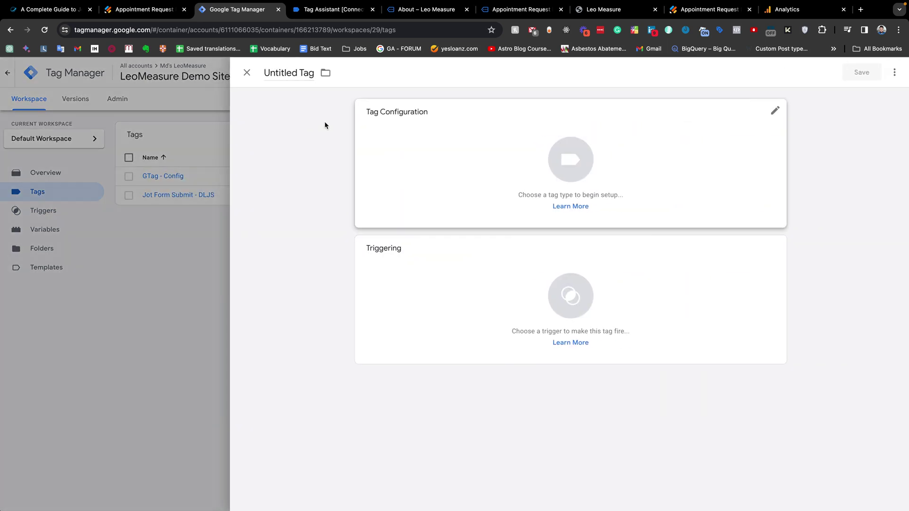
pyautogui.click(285, 73)
pyautogui.press('BackSpace')
pyautogui.write('G')
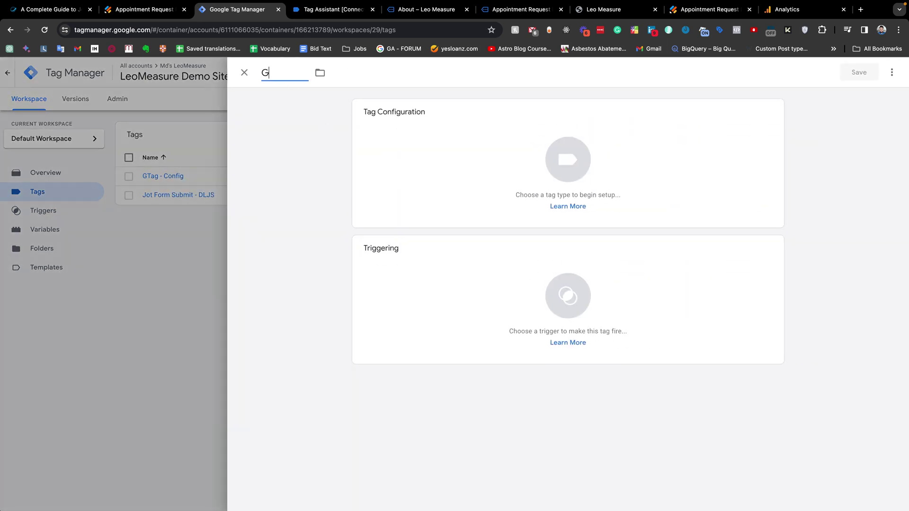
pyautogui.write('A4 - ')
pyautogui.write('ot')
pyautogui.write('ot From')
pyautogui.press('BackSpace')
pyautogui.press('BackSpace')
pyautogui.press('BackSpace')
pyautogui.write('orm Submit')
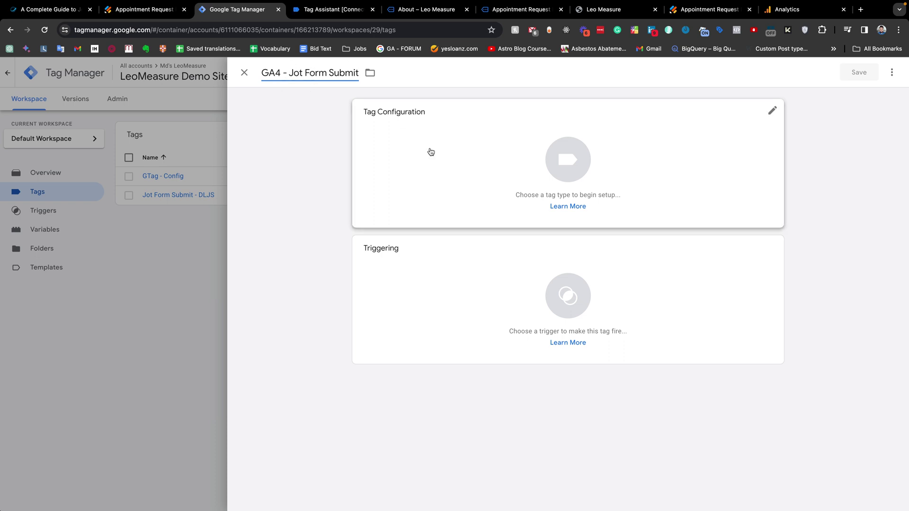
# Make the tag a Google Analytics: GA4 Event and use the "Const - GA4 - Measurement Id" variable as its Measurement ID
pyautogui.click(555, 167)
pyautogui.click(675, 167)
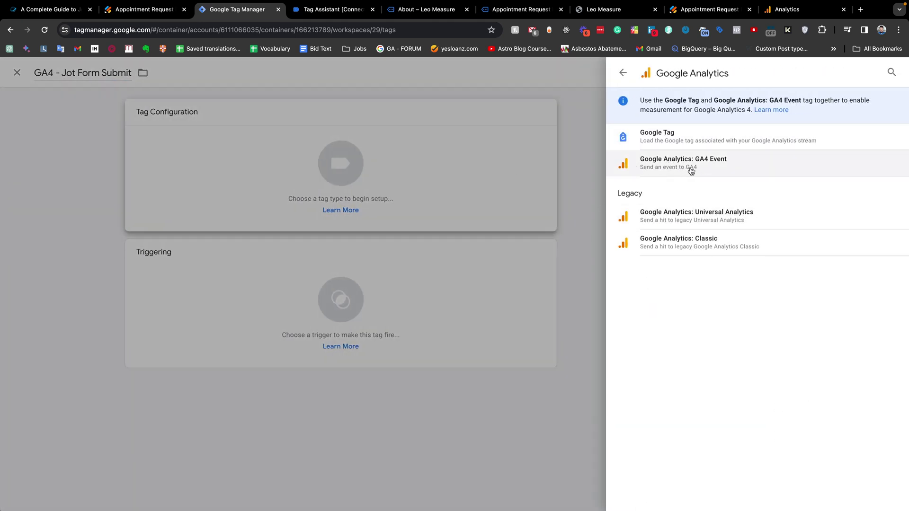
pyautogui.click(707, 166)
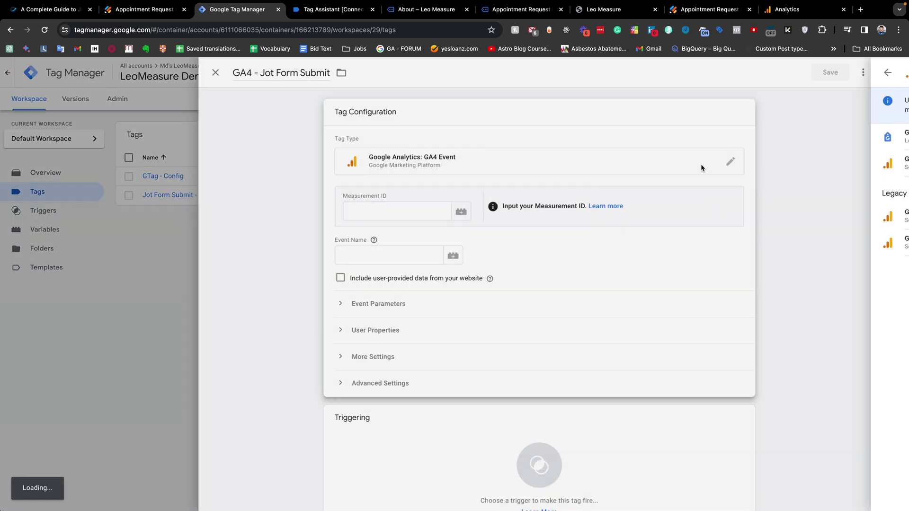
pyautogui.click(492, 209)
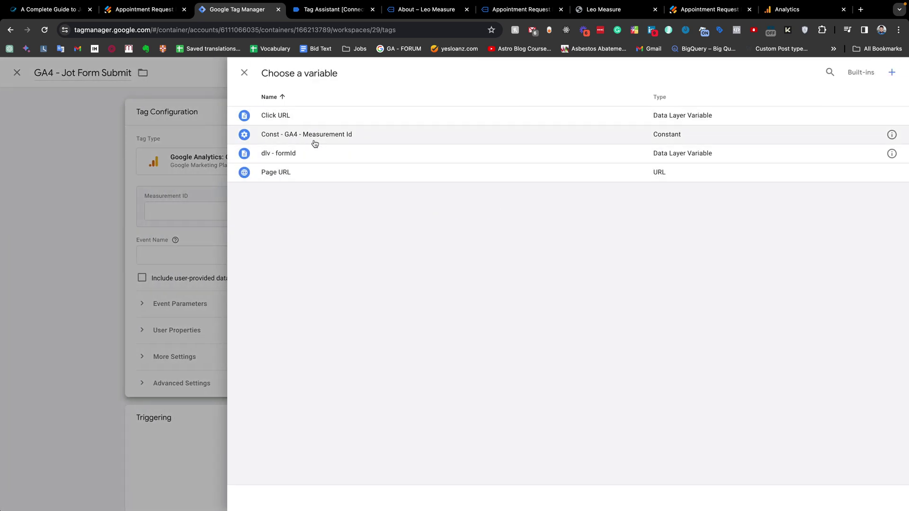
pyautogui.click(322, 138)
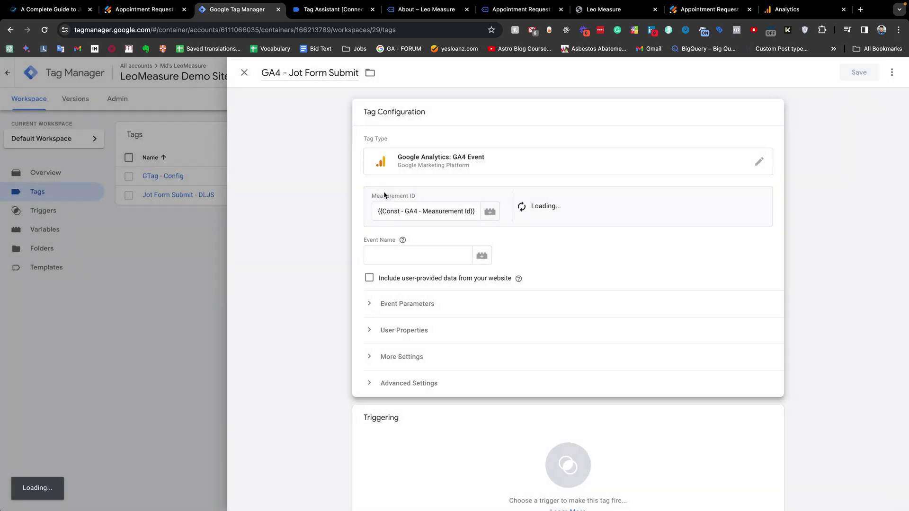
pyautogui.moveTo(439, 212); pyautogui.dragTo(364, 214)
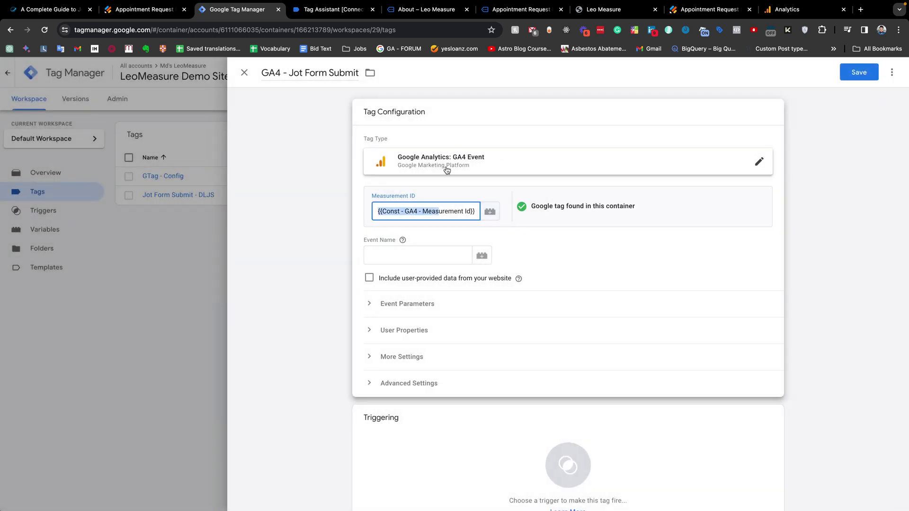
# Set the GA4 tag's event name to lead_form_submit
pyautogui.scroll(-1, 456, 225)
pyautogui.click(403, 235)
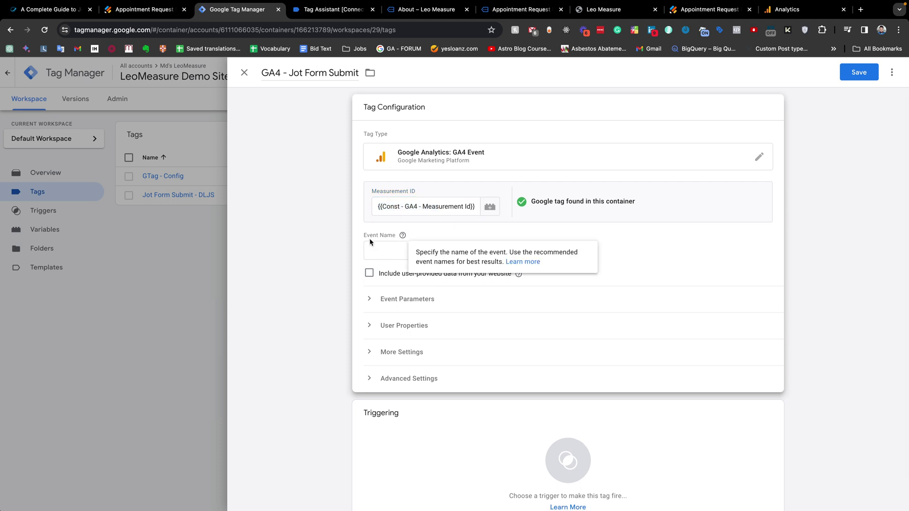
pyautogui.click(383, 253)
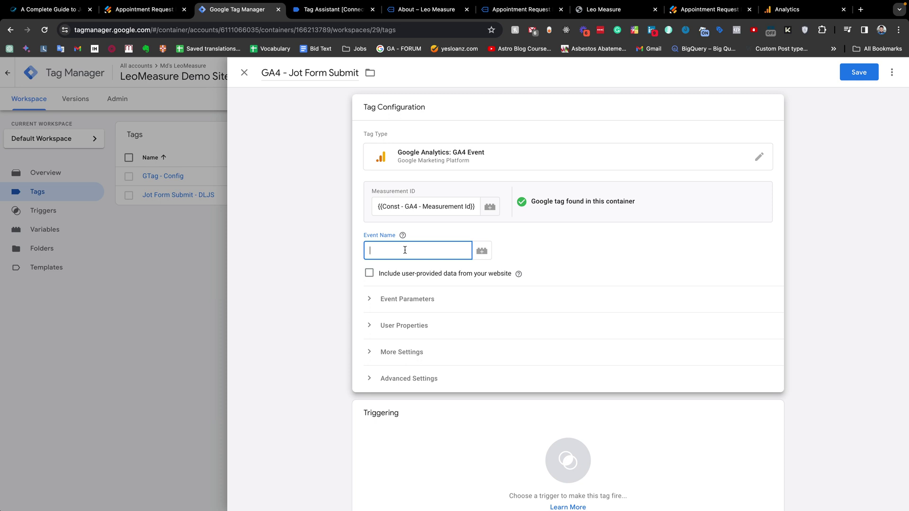
pyautogui.write('lead_form_submit')
pyautogui.moveTo(444, 245); pyautogui.dragTo(370, 246)
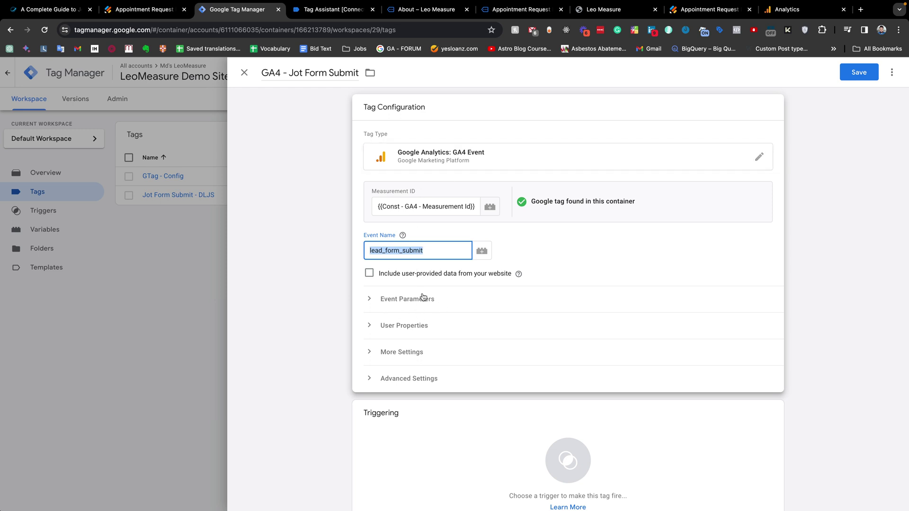
# Add an event parameter named formId to the tag and choose the "dlv - formId" variable as its value
pyautogui.scroll(-1, 415, 324)
pyautogui.click(403, 268)
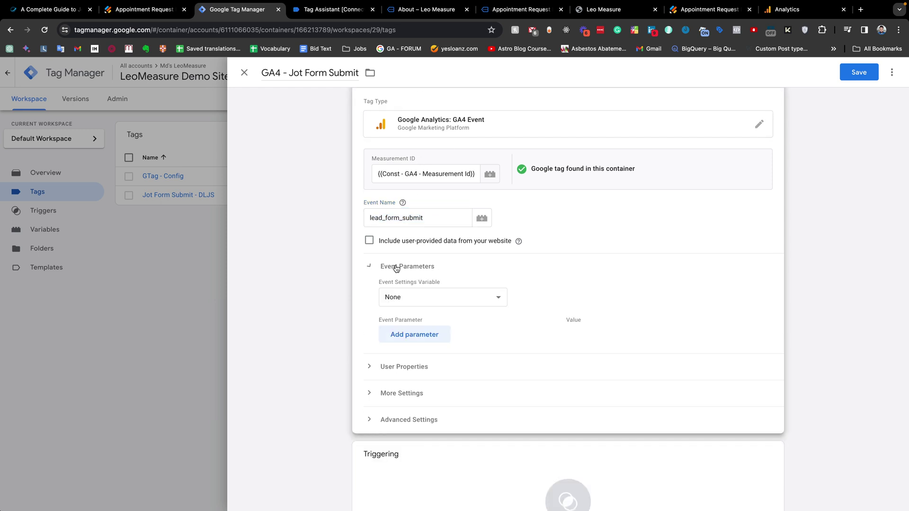
pyautogui.click(409, 334)
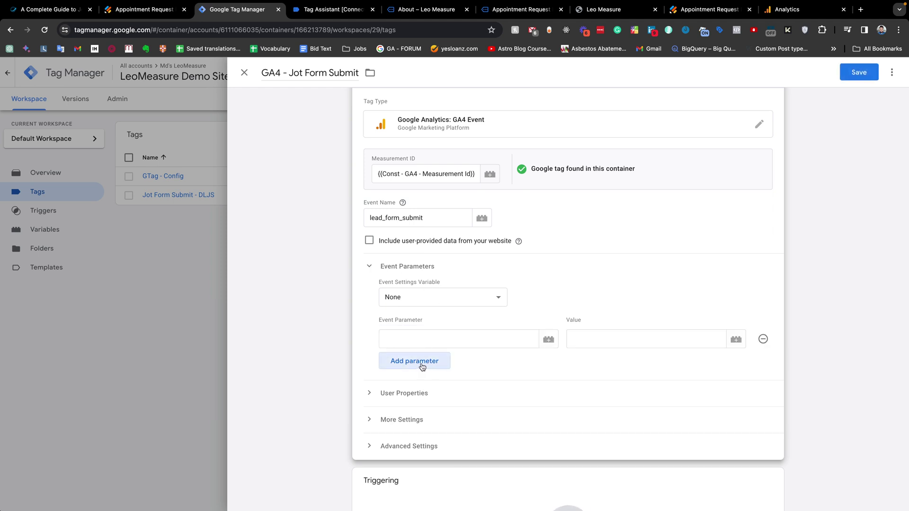
pyautogui.click(431, 341)
pyautogui.write('fo')
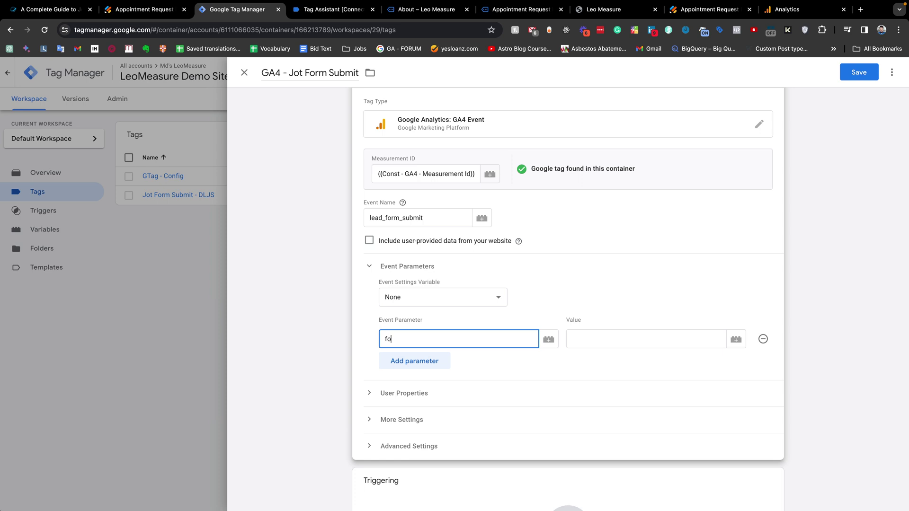
pyautogui.write('rml')
pyautogui.click(596, 343)
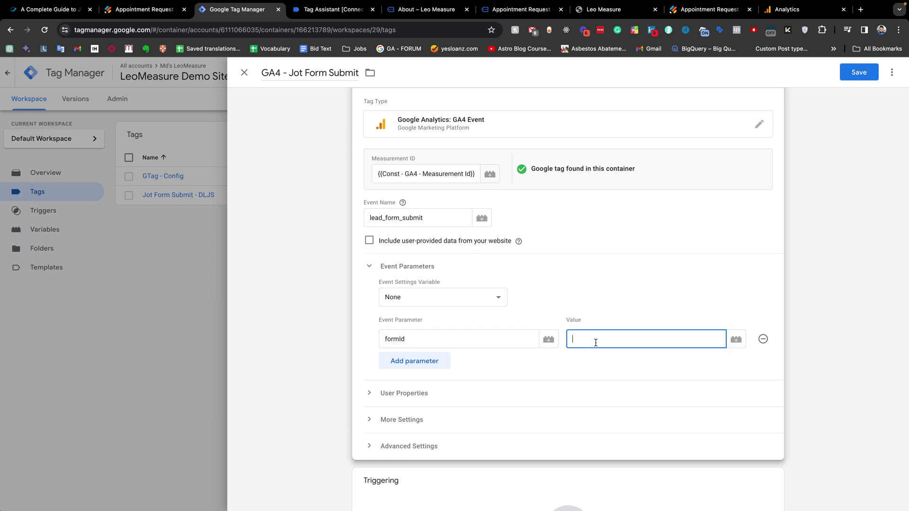
pyautogui.click(736, 339)
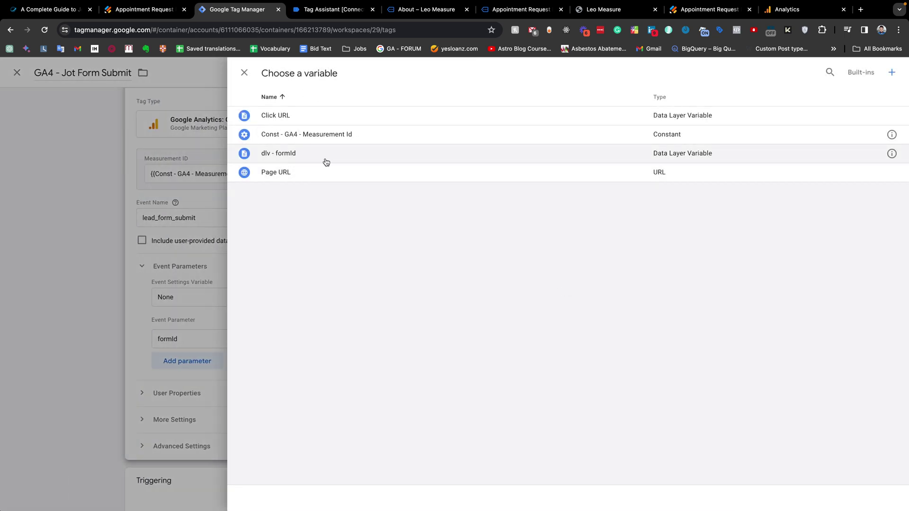
pyautogui.click(279, 155)
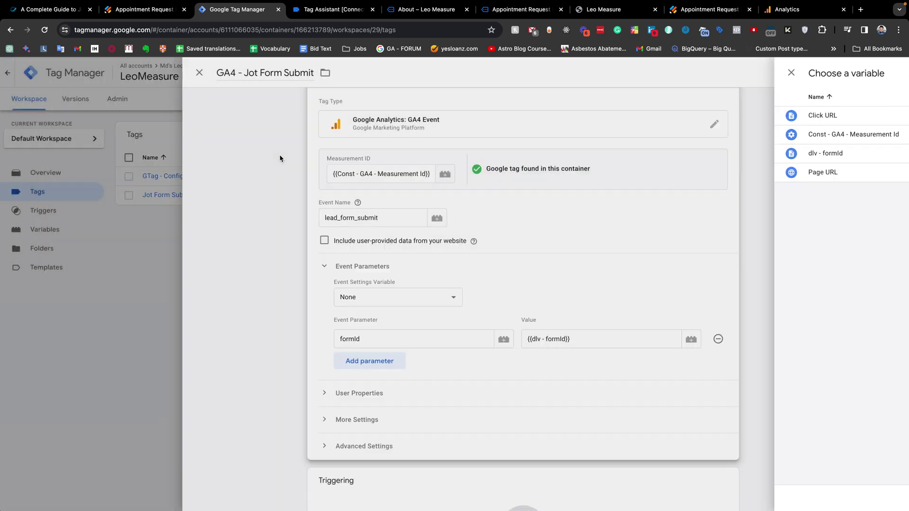
# Clear the formId parameter's value and re-enter it as {{dlv - formId}} from the variable suggestions
pyautogui.moveTo(633, 339); pyautogui.dragTo(544, 341)
pyautogui.press('BackSpace')
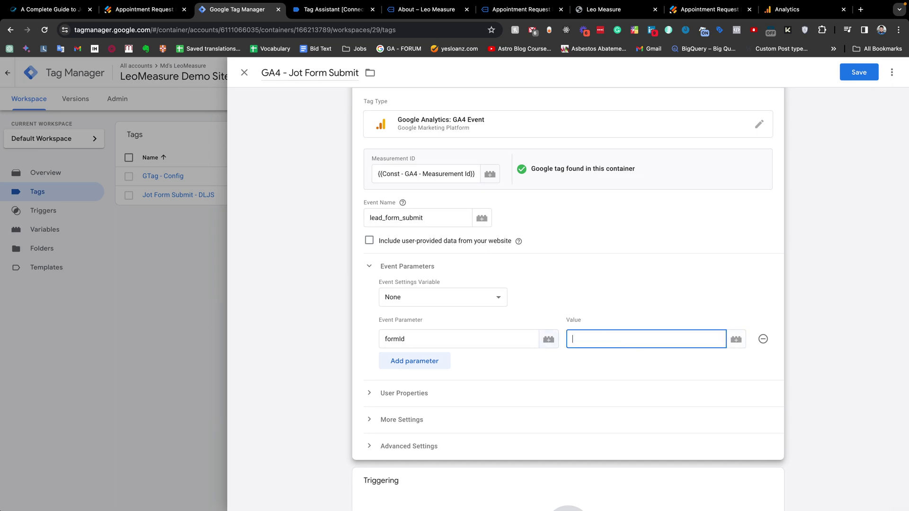
pyautogui.write('{{')
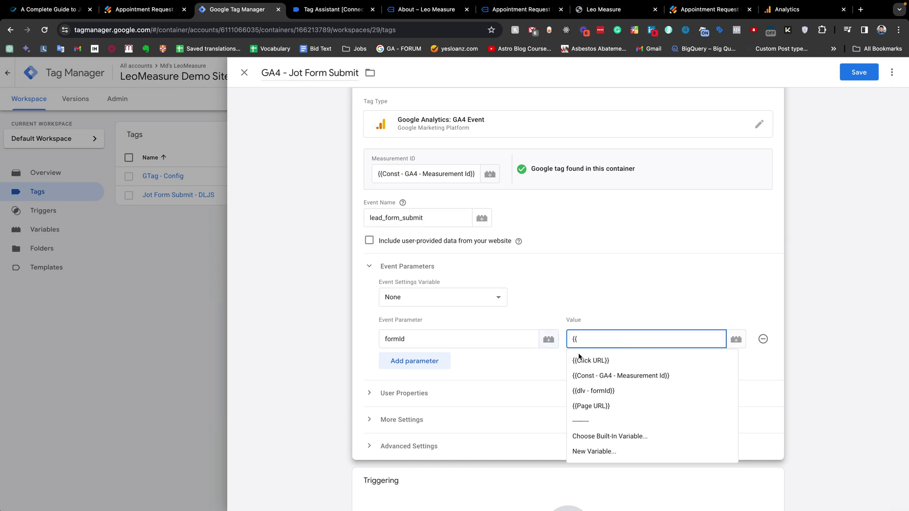
pyautogui.click(580, 393)
# Add the Jot Form Submit custom event as the GA4 - Jot Form Submit tag's firing trigger and save the tag
pyautogui.scroll(-3, 503, 356)
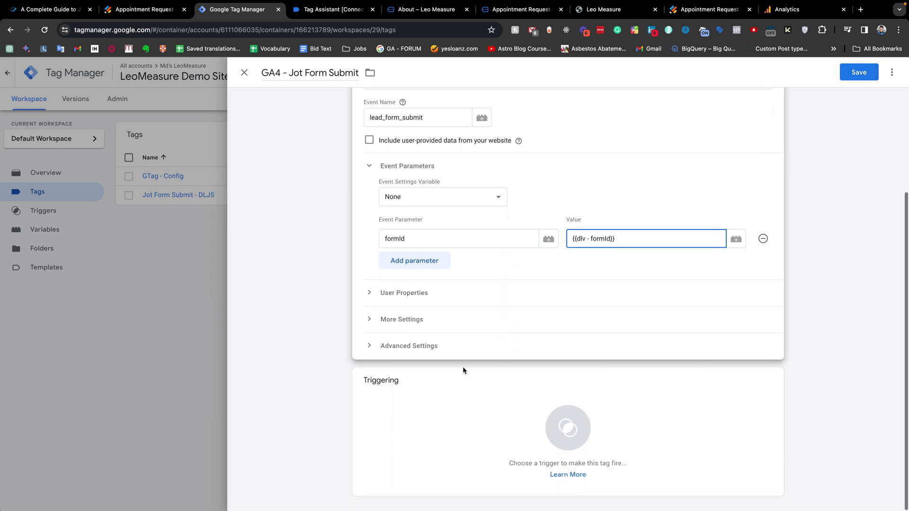
pyautogui.click(555, 434)
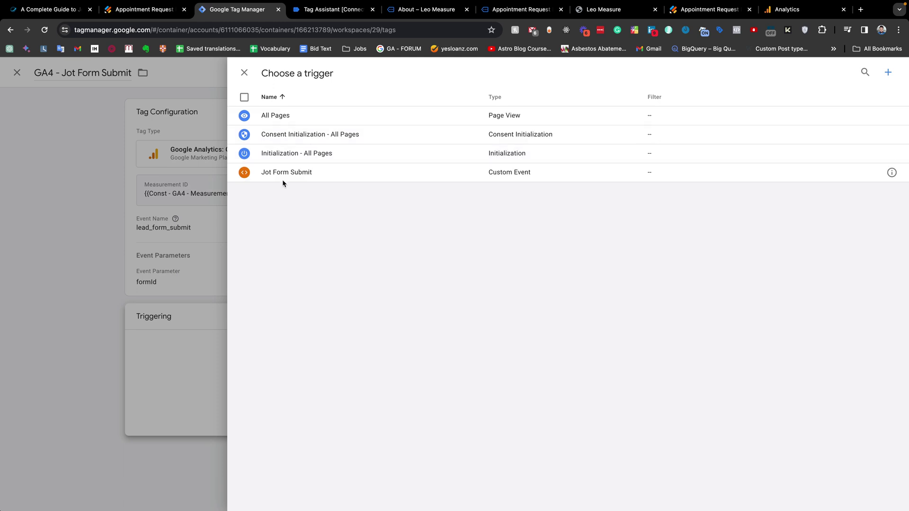
pyautogui.click(318, 179)
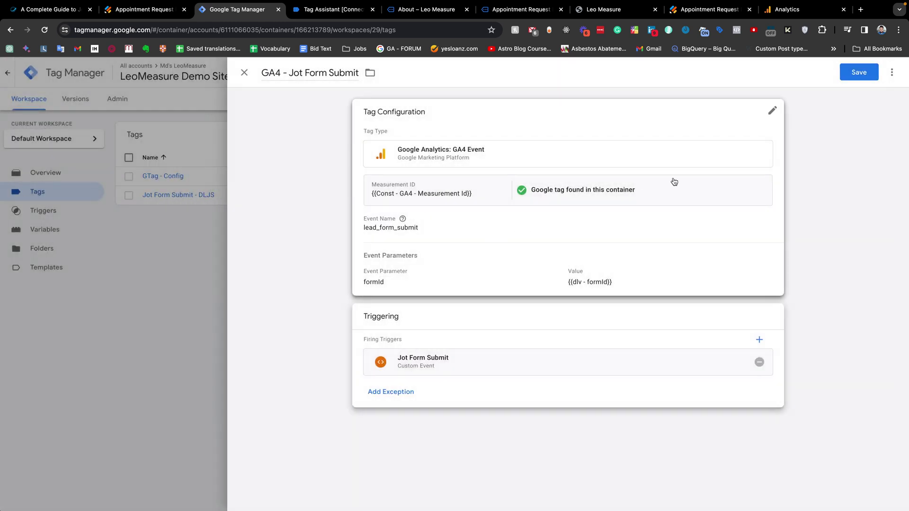
pyautogui.click(859, 73)
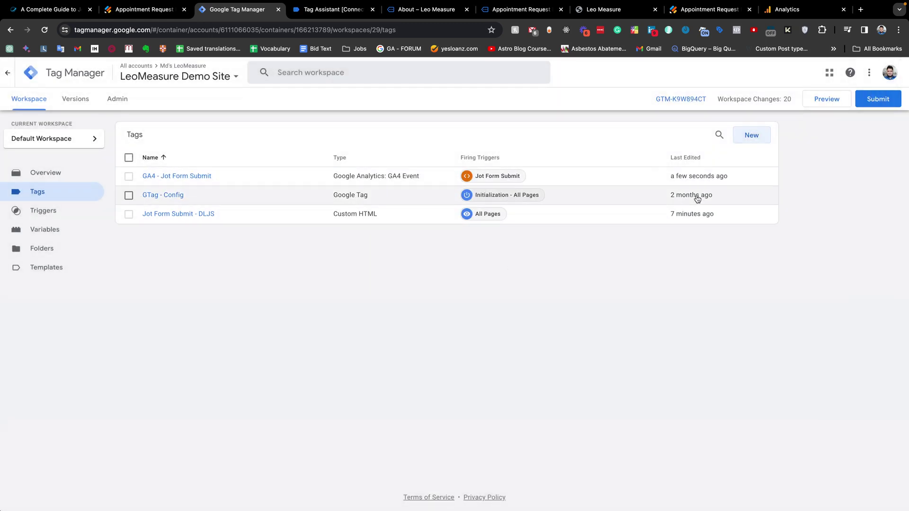
# Preview the container and connect Tag Assistant to the localhost Leo Measure site
pyautogui.click(818, 106)
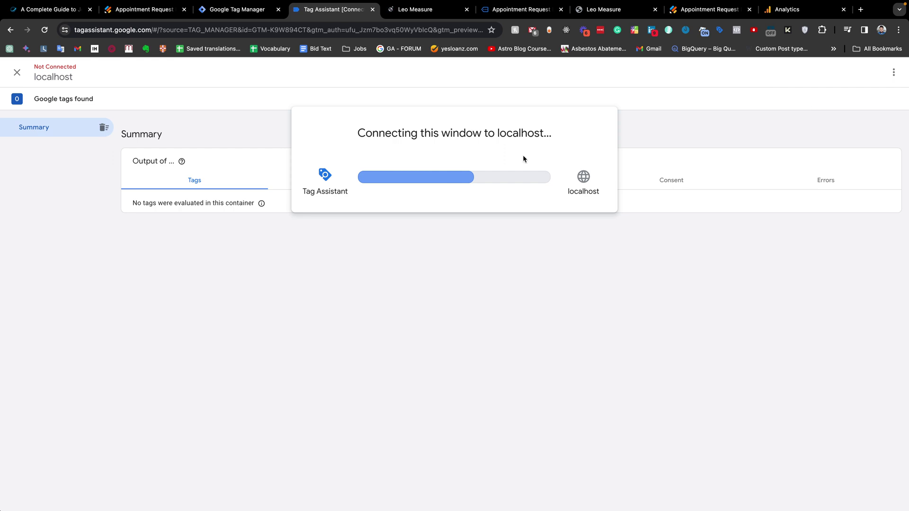
pyautogui.click(408, 16)
pyautogui.click(361, 7)
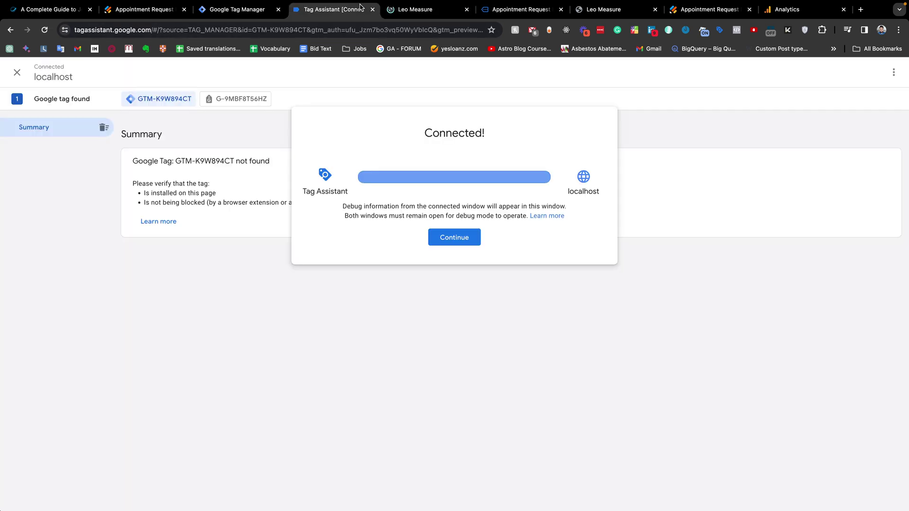
pyautogui.click(462, 237)
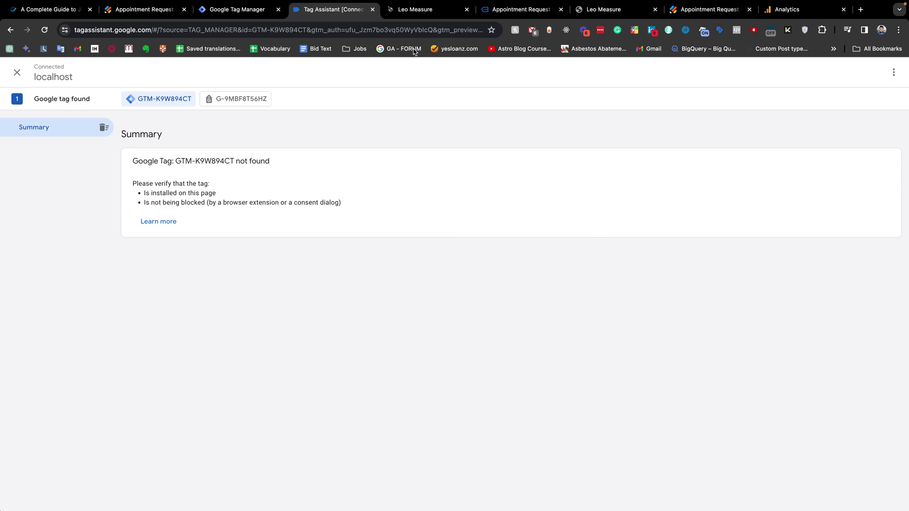
pyautogui.click(402, 12)
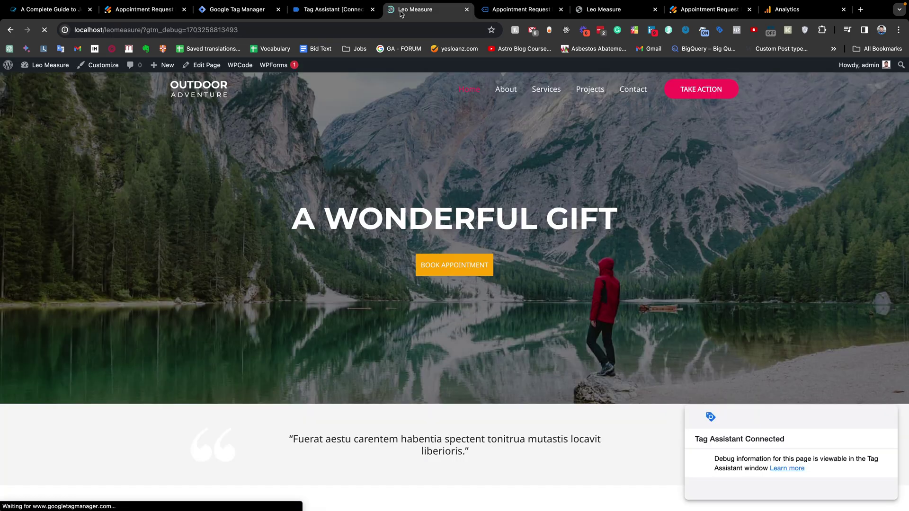
pyautogui.click(346, 13)
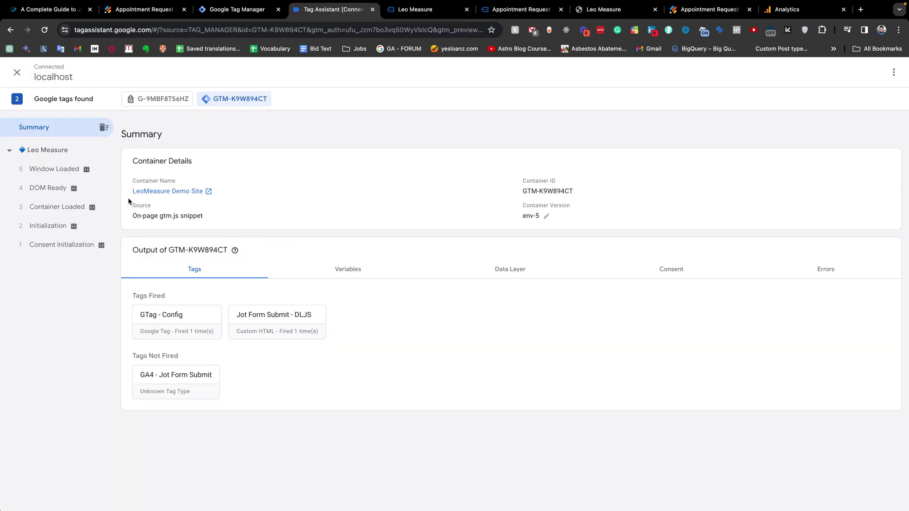
# On the Leo Measure page, fill the Appointment Request Form's name, contact number and email fields from a saved autofill entry
pyautogui.click(412, 10)
pyautogui.scroll(-5, 378, 226)
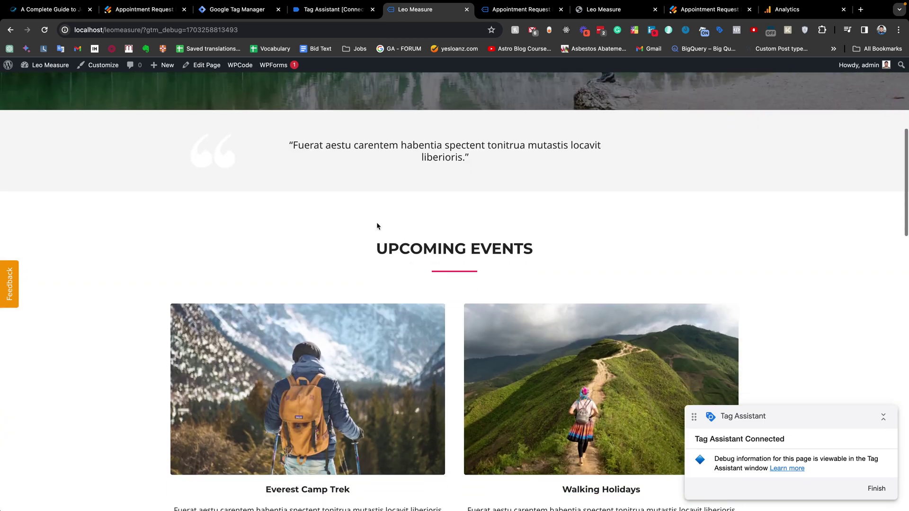
pyautogui.scroll(-15, 377, 225)
pyautogui.click(442, 303)
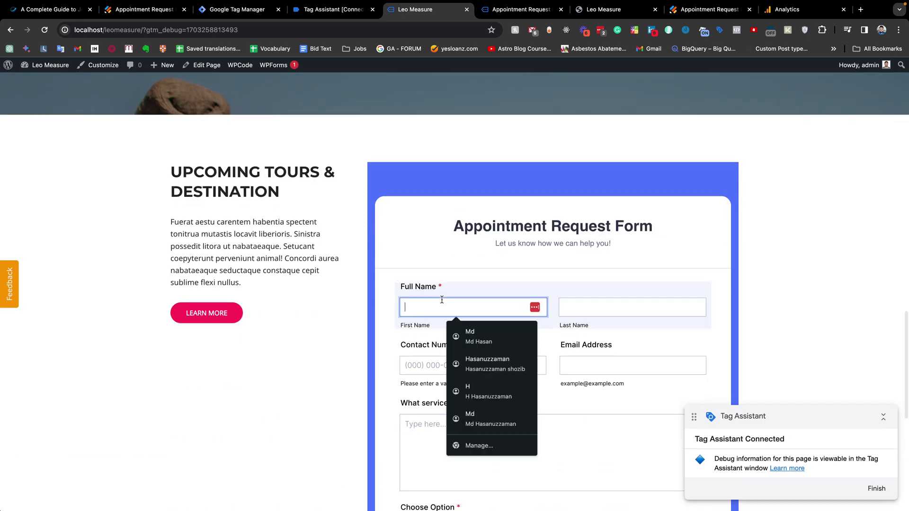
pyautogui.scroll(-3, 271, 334)
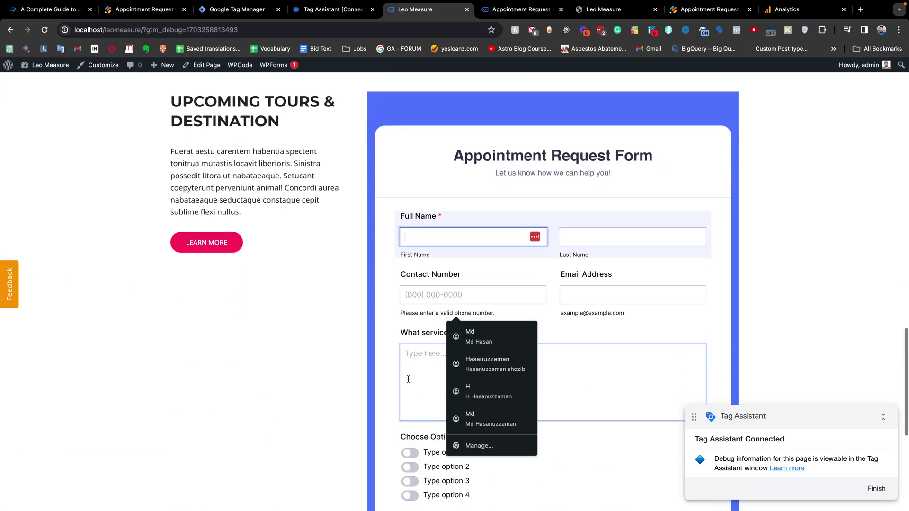
pyautogui.click(473, 337)
# Enter sdfasdfasf as the services of interest, turn on Type option 1 and submit the appointment form
pyautogui.scroll(-5, 506, 312)
pyautogui.click(474, 265)
pyautogui.write('sdfas')
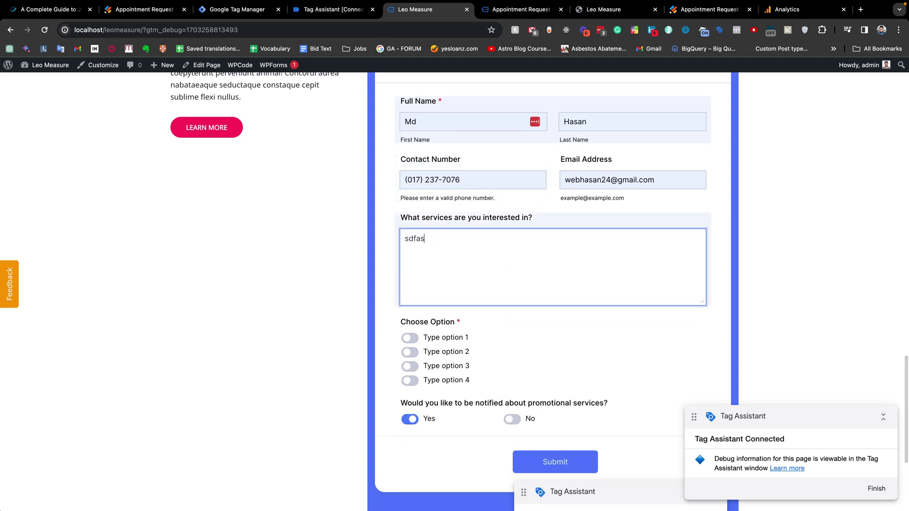
pyautogui.write('dfasf')
pyautogui.scroll(-3, 415, 294)
pyautogui.click(410, 280)
pyautogui.scroll(-2, 459, 348)
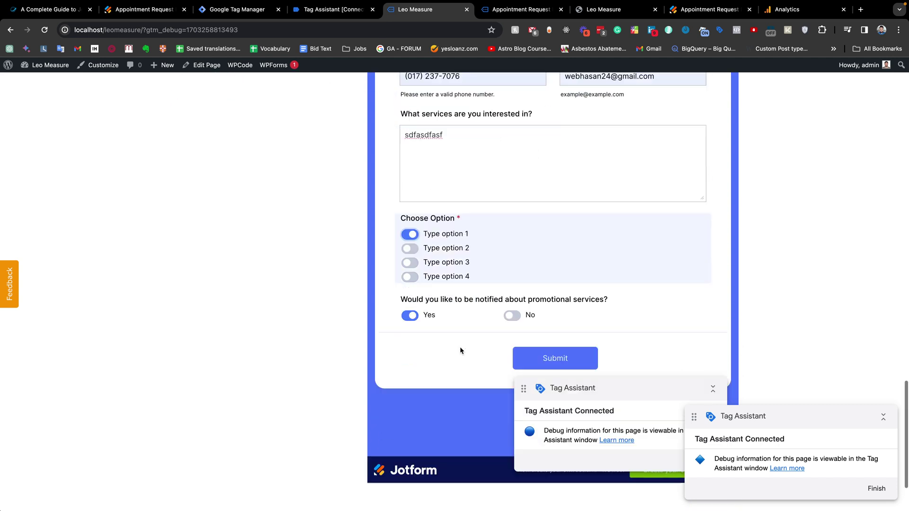
pyautogui.scroll(-1, 460, 351)
pyautogui.click(546, 341)
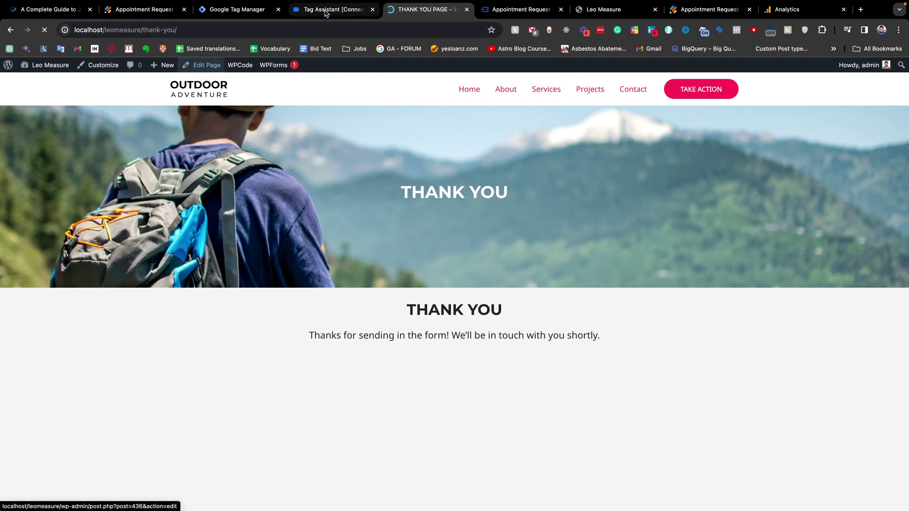
# Check Tag Assistant's event list for the form submission and compare it with the site's thank-you page
pyautogui.click(326, 14)
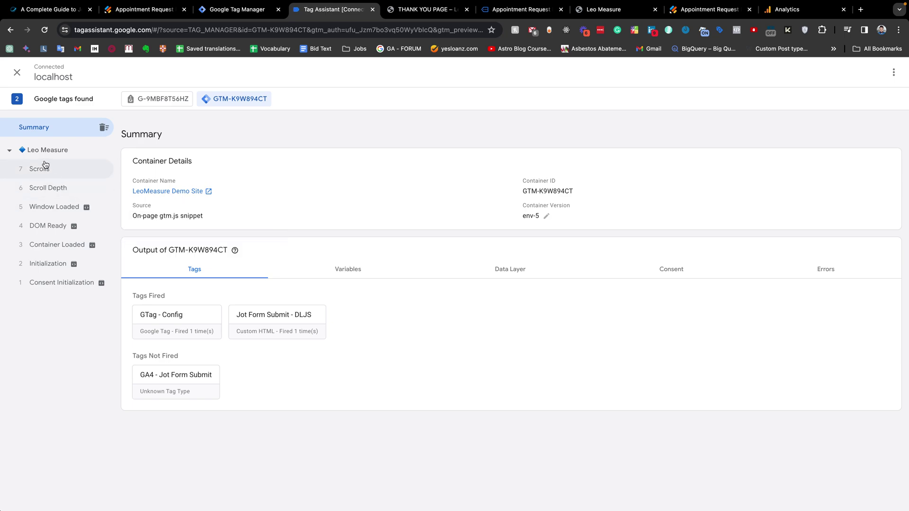
pyautogui.click(418, 17)
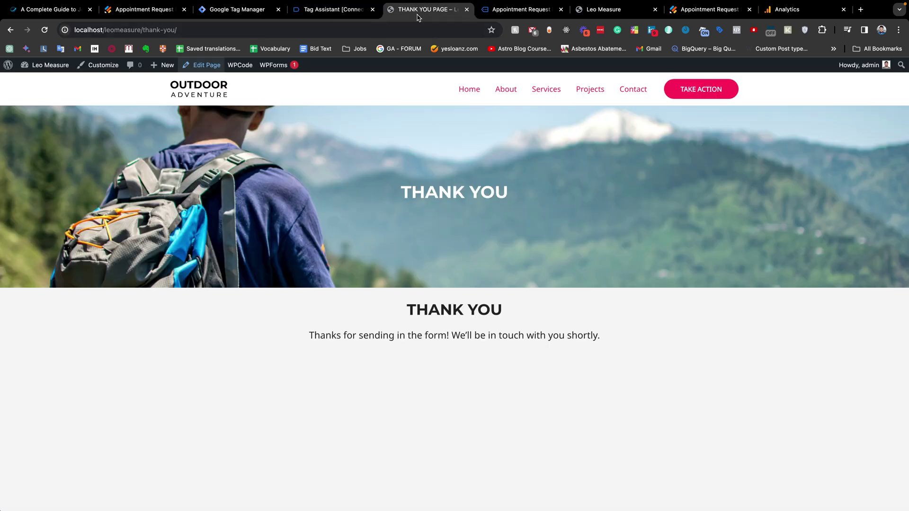
pyautogui.click(353, 13)
# In Jotform's refreshed Thank You Page settings, choose Show a Thank You Page after submission and reload the builder
pyautogui.click(108, 16)
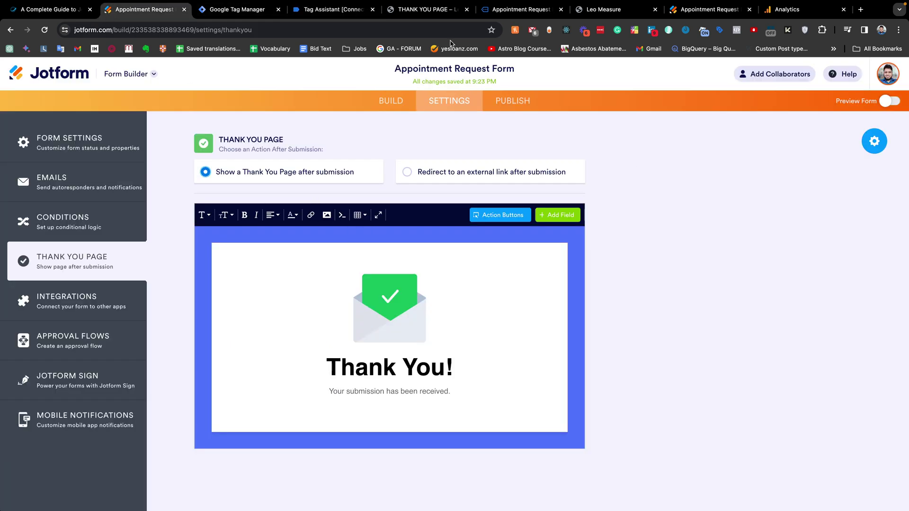
pyautogui.click(476, 177)
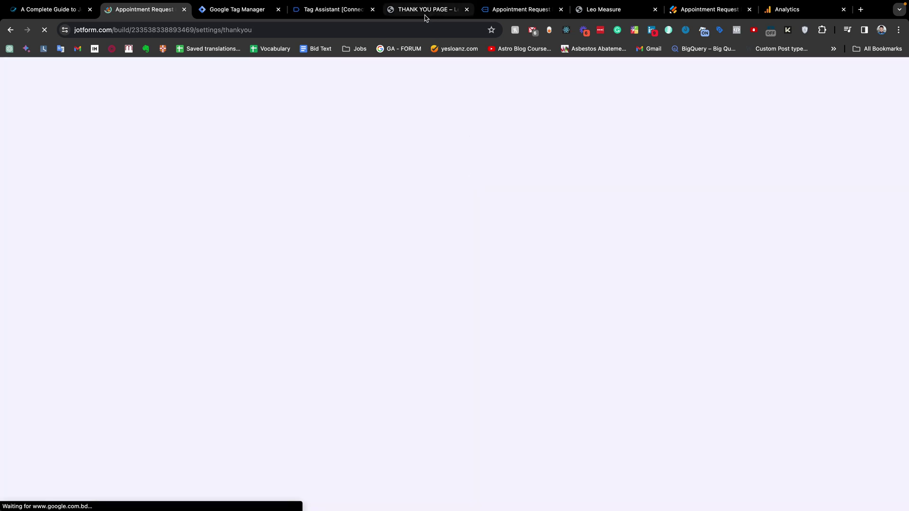
pyautogui.click(426, 10)
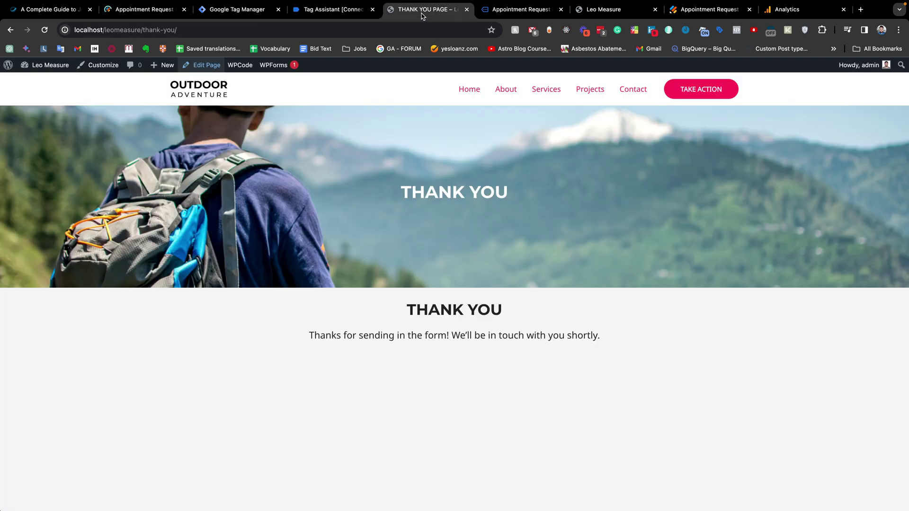
pyautogui.click(160, 8)
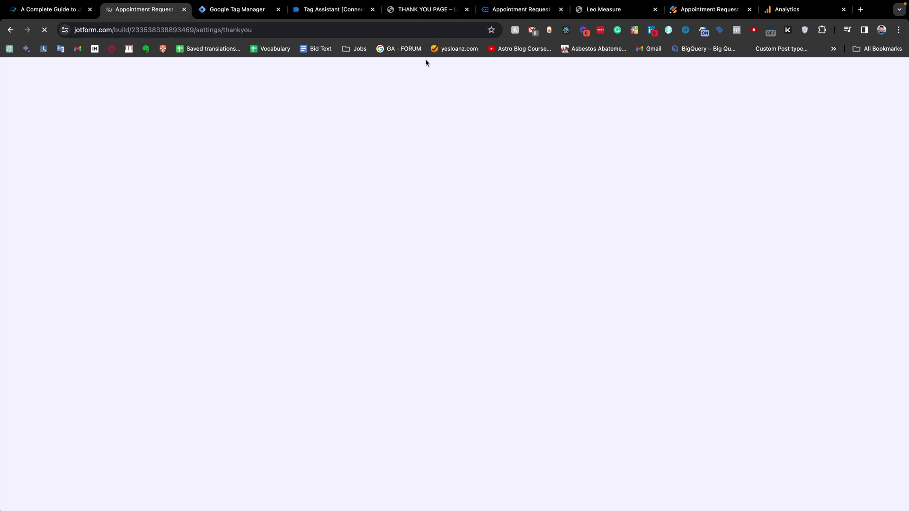
pyautogui.click(431, 14)
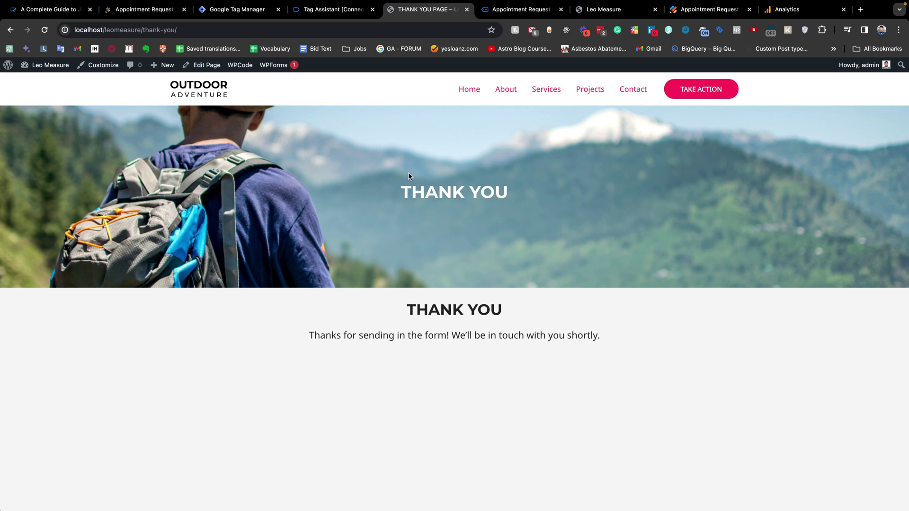
pyautogui.click(142, 9)
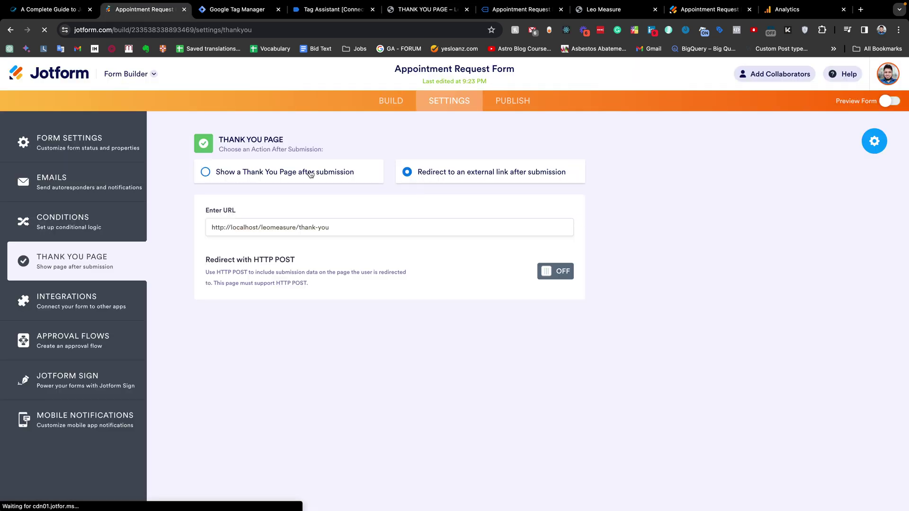
pyautogui.click(260, 173)
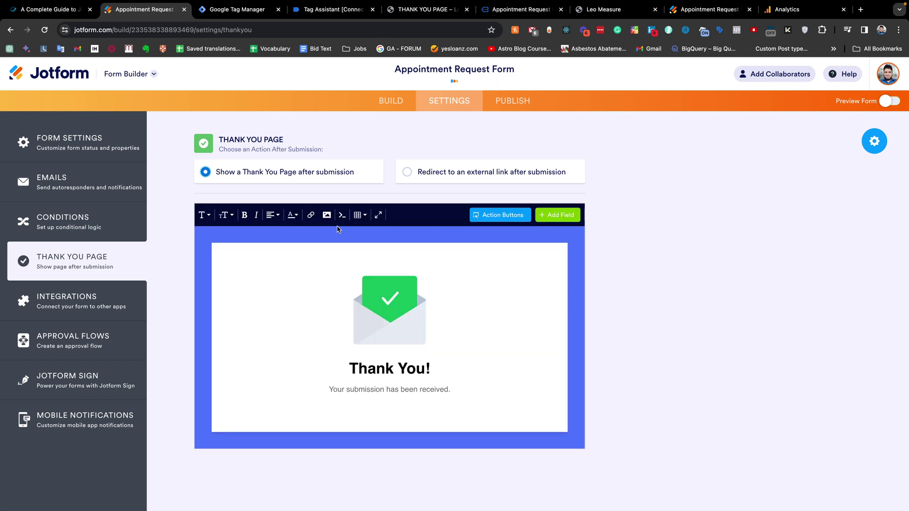
pyautogui.press('super+r')
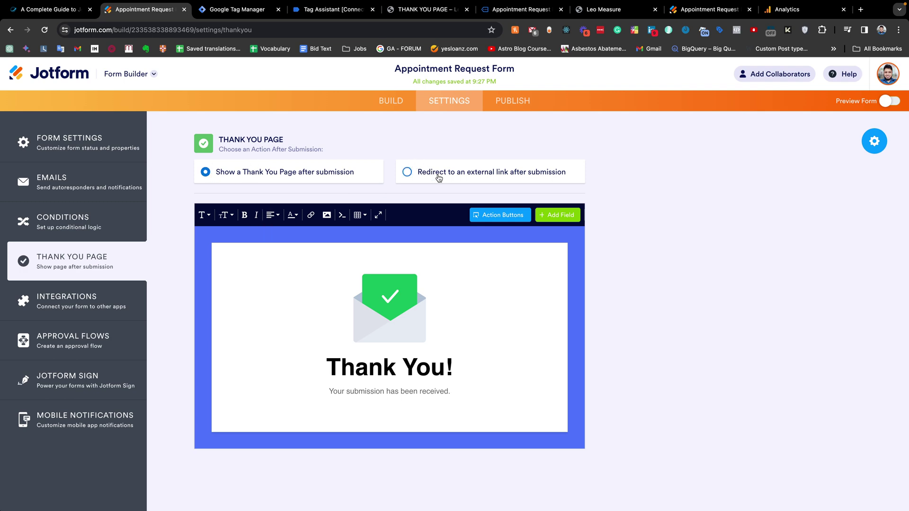
# Return to the Leo Measure homepage and autofill the Appointment Request Form's name, contact number and email fields
pyautogui.click(325, 14)
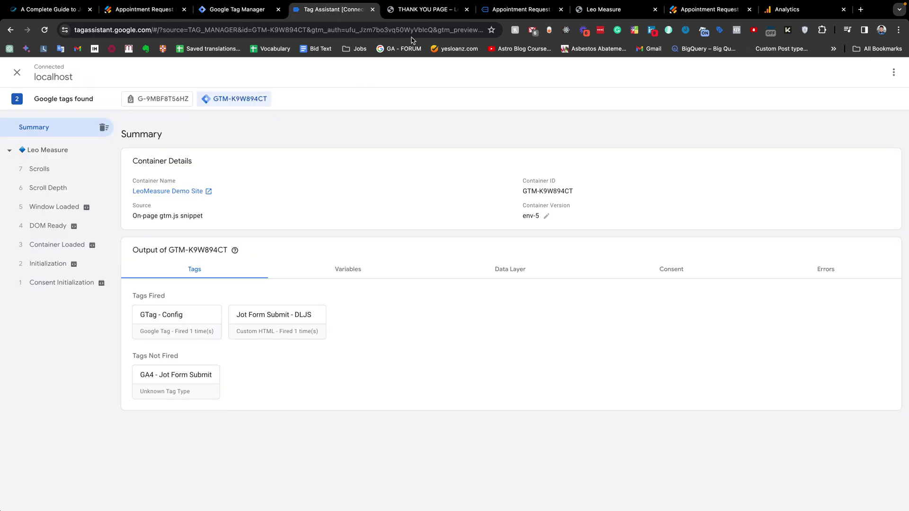
pyautogui.click(417, 12)
pyautogui.click(201, 95)
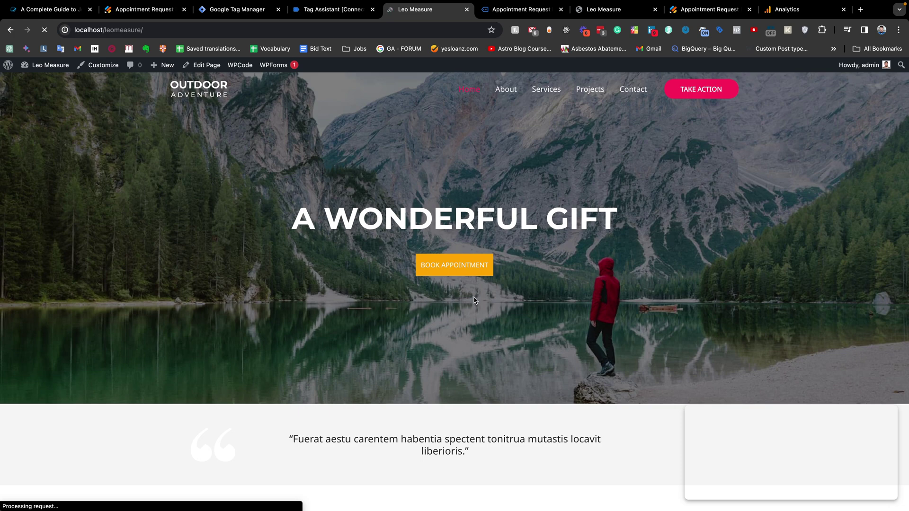
pyautogui.scroll(-15, 475, 300)
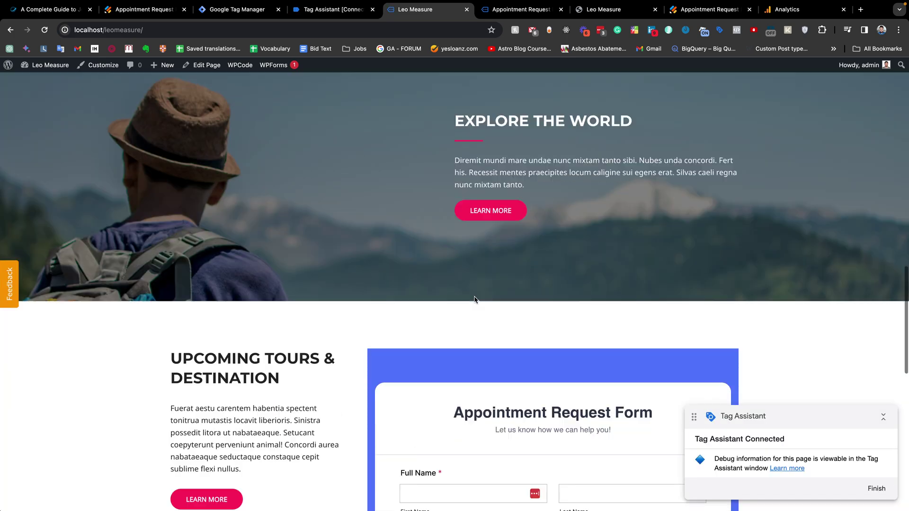
pyautogui.scroll(-5, 475, 300)
pyautogui.click(473, 221)
pyautogui.press('Tab')
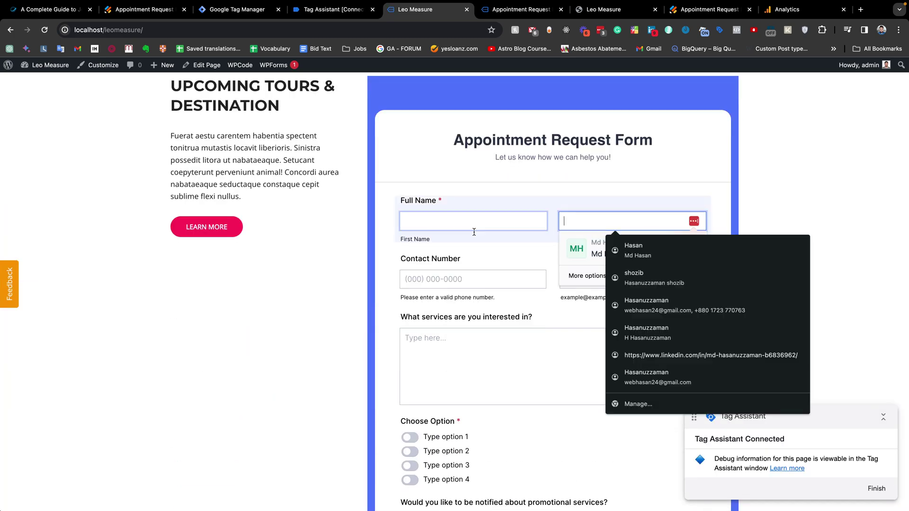
pyautogui.click(474, 226)
pyautogui.click(472, 256)
pyautogui.scroll(-2, 503, 303)
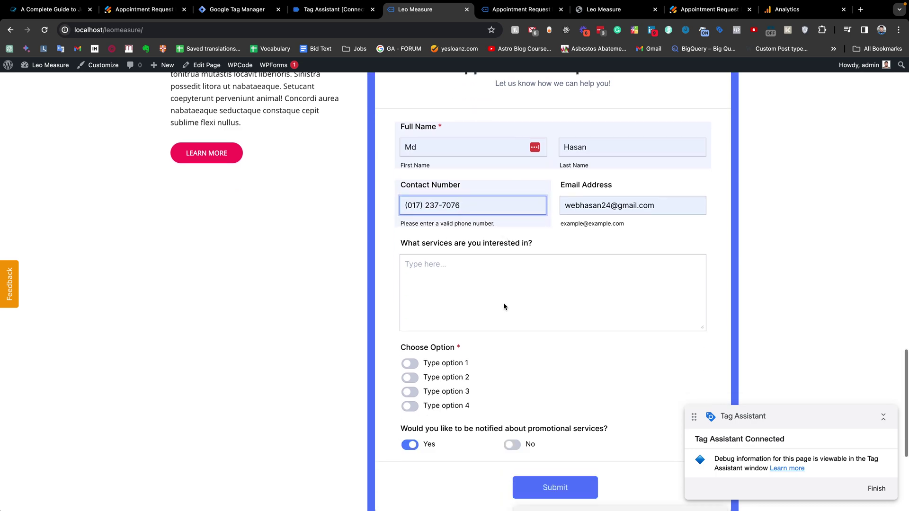
# Enter sdfasdf as the services of interest, turn on Type option 1 and submit the form from the homepage
pyautogui.click(503, 306)
pyautogui.write('sdfasdf')
pyautogui.scroll(-3, 504, 307)
pyautogui.click(410, 250)
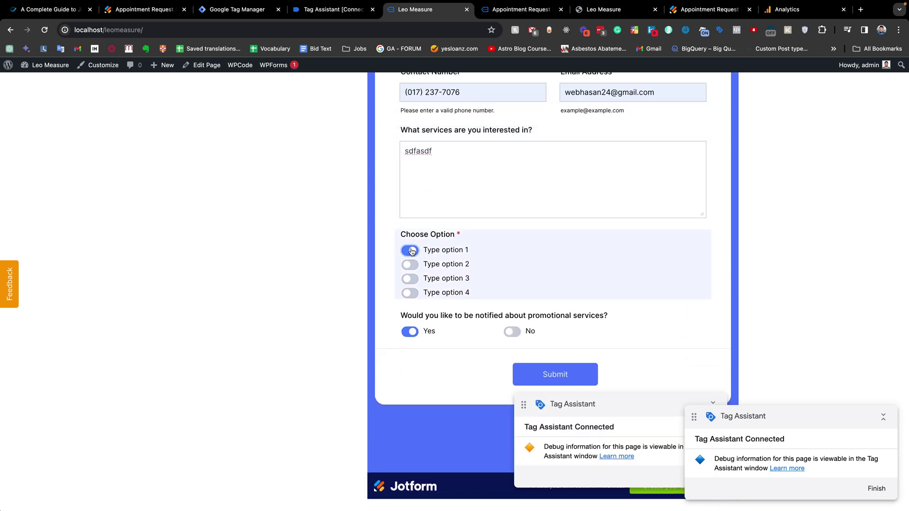
pyautogui.click(557, 381)
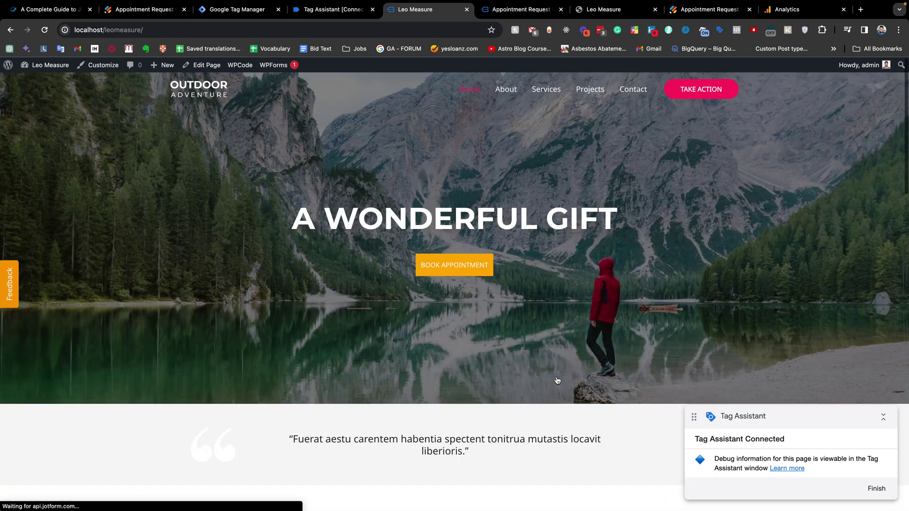
pyautogui.scroll(-15, 529, 325)
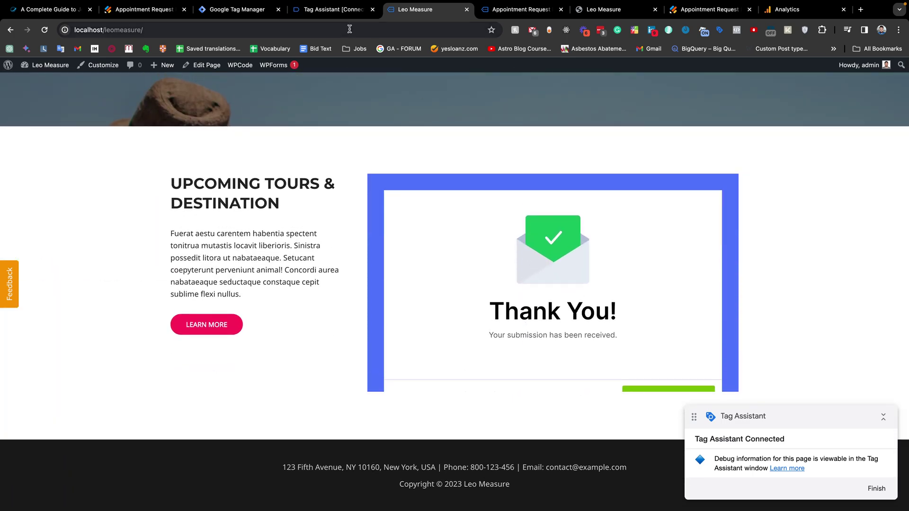
# Inspect the jot_form_submit event in Tag Assistant to see which tags fired on it
pyautogui.click(334, 10)
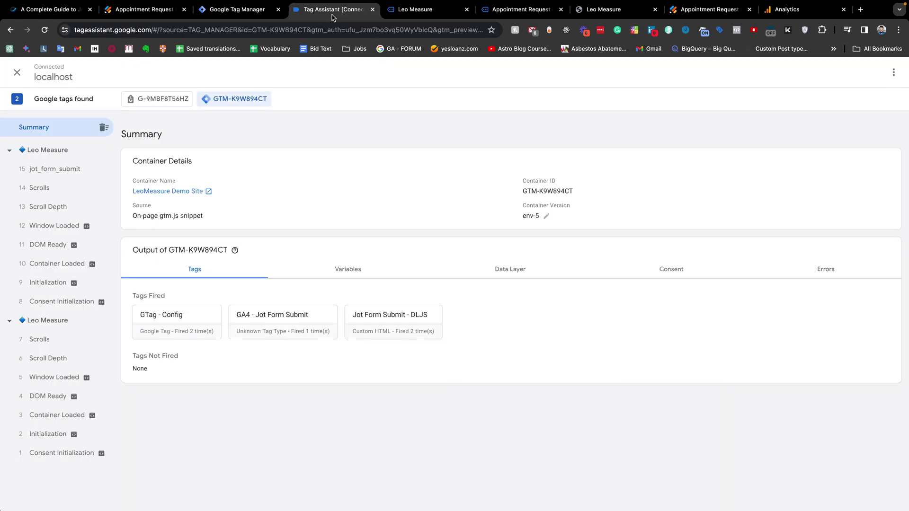
pyautogui.click(38, 171)
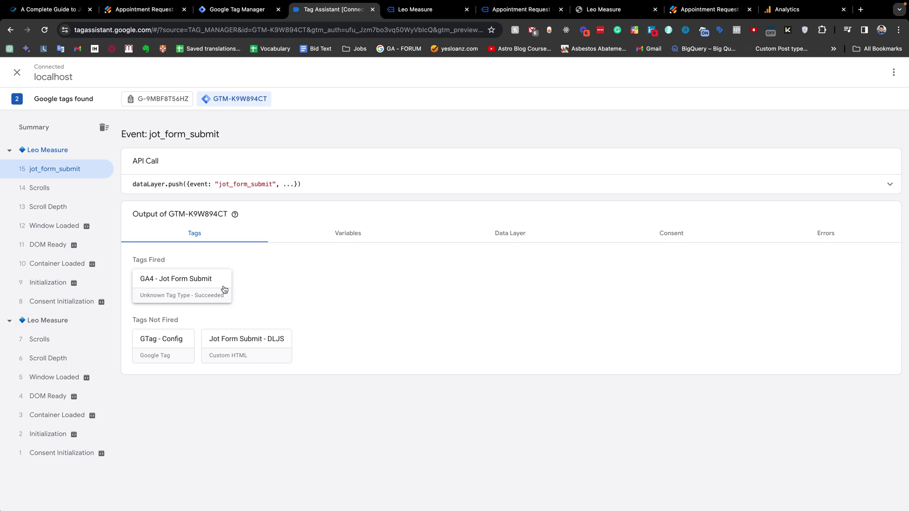
# Under Google tag G-9MBF8T56HZ, open the lead_form_submit event and expand its API call to check the parameters sent
pyautogui.click(144, 101)
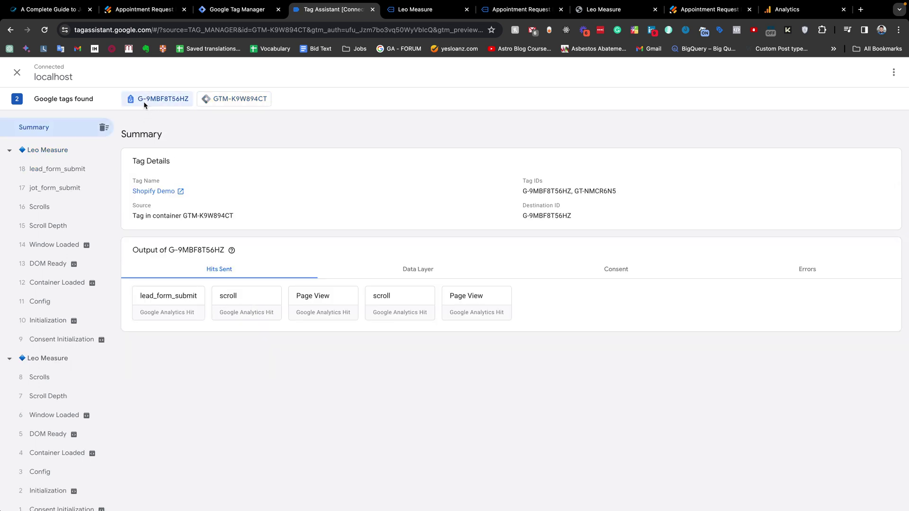
pyautogui.click(50, 176)
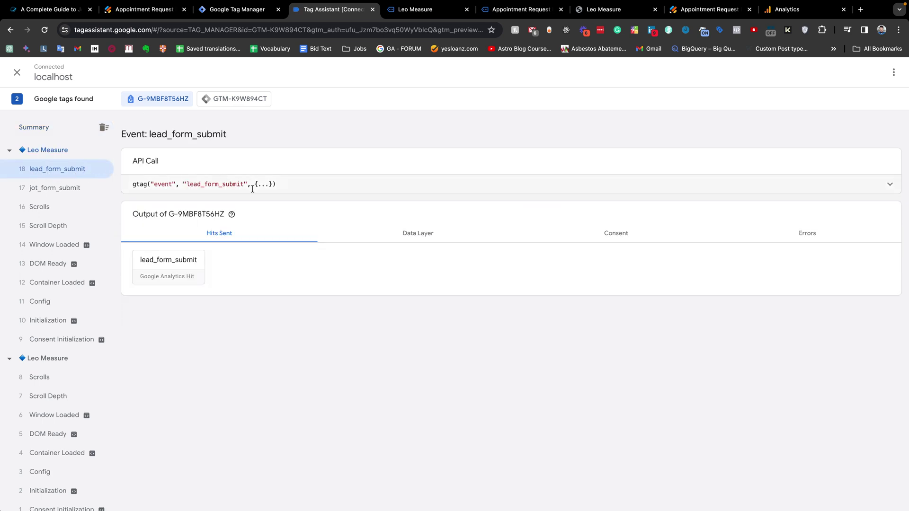
pyautogui.click(723, 188)
# Switch to Google Analytics, place it beside Tag Assistant, and open DebugView for the Leo Measure Demo property
pyautogui.click(782, 13)
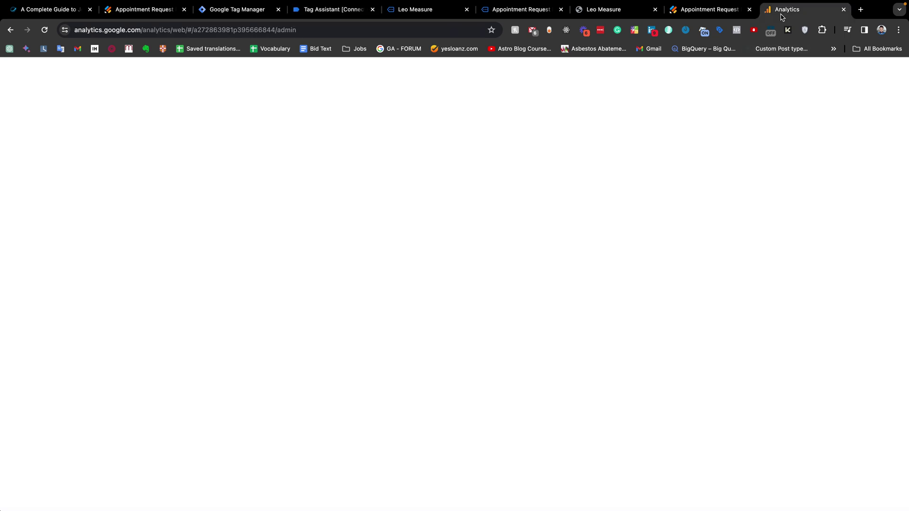
pyautogui.moveTo(761, 17); pyautogui.dragTo(385, 14)
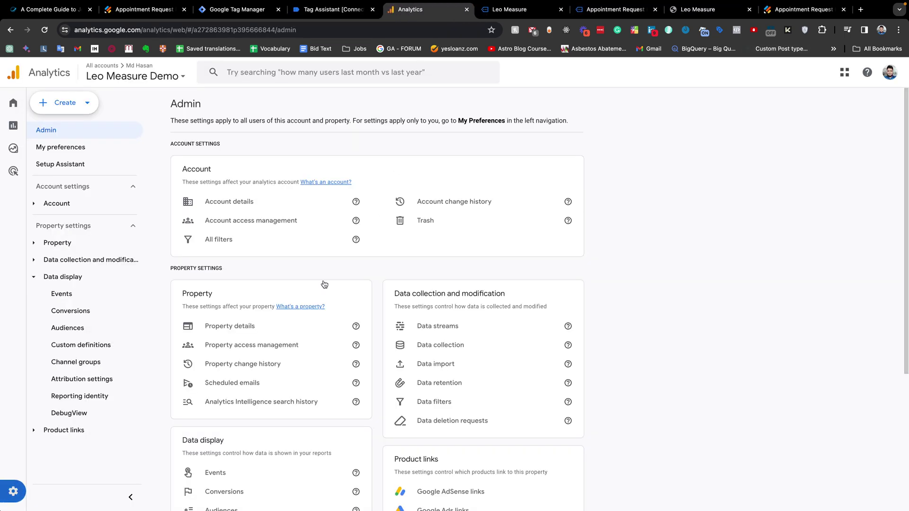
pyautogui.scroll(-5, 277, 457)
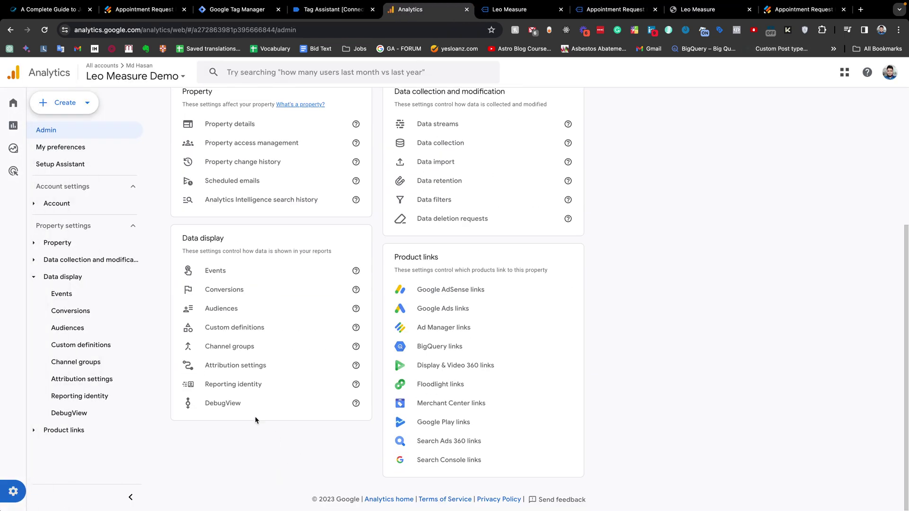
pyautogui.click(223, 404)
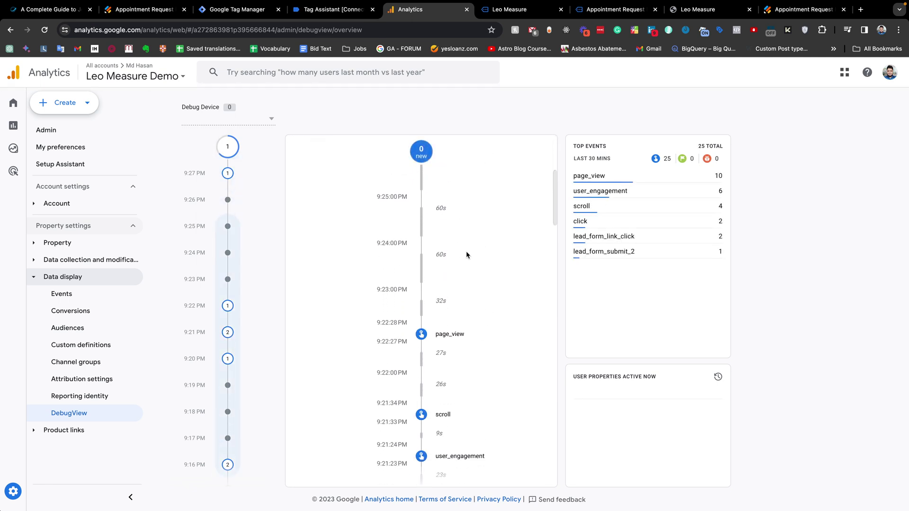
# Choose the Apple debug device and examine the DebugView timeline for the lead_form_submit event
pyautogui.click(239, 122)
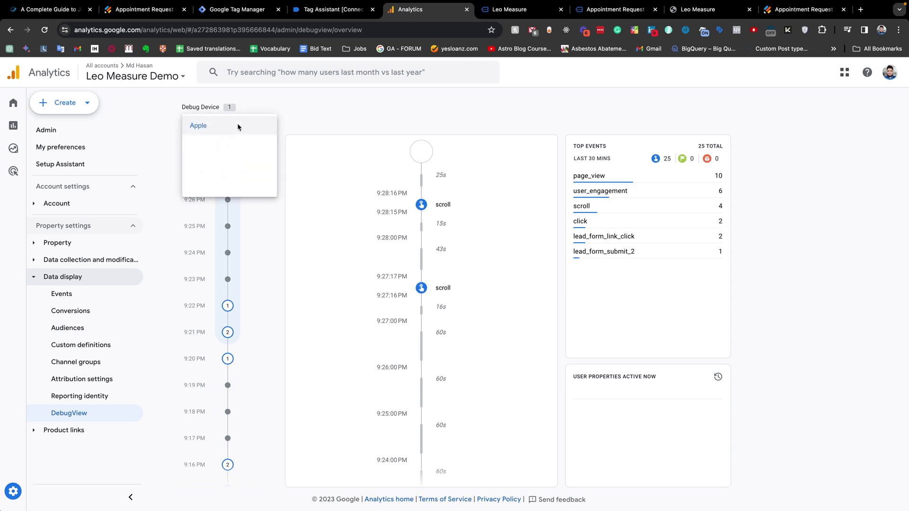
pyautogui.click(234, 125)
pyautogui.scroll(-10, 496, 251)
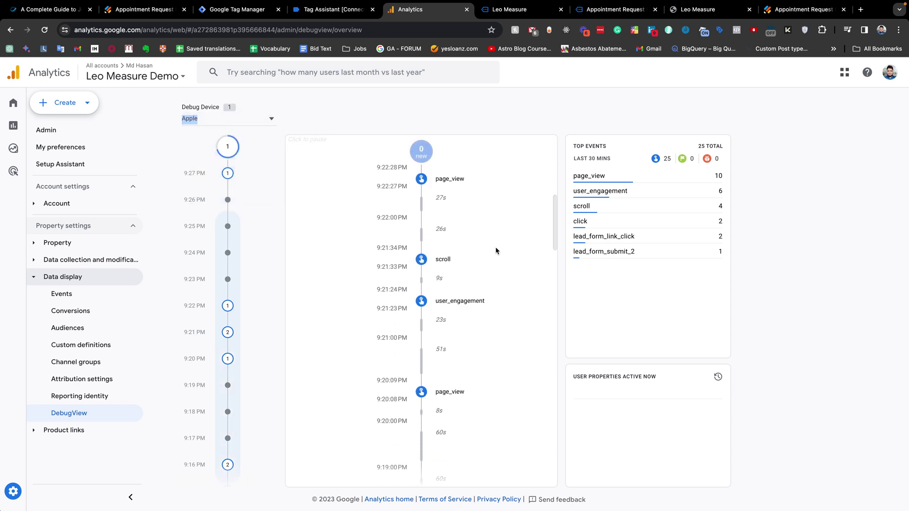
pyautogui.scroll(10, 496, 250)
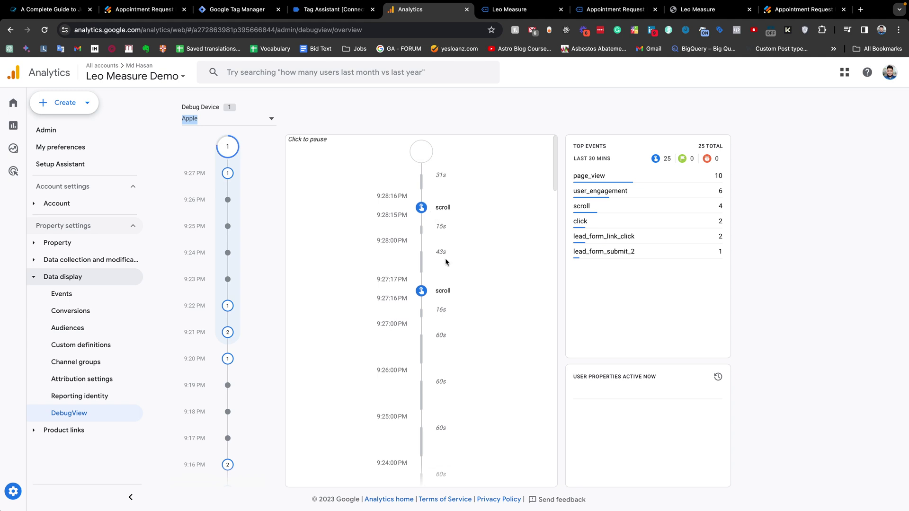
pyautogui.scroll(-15, 451, 251)
pyautogui.scroll(-1, 450, 255)
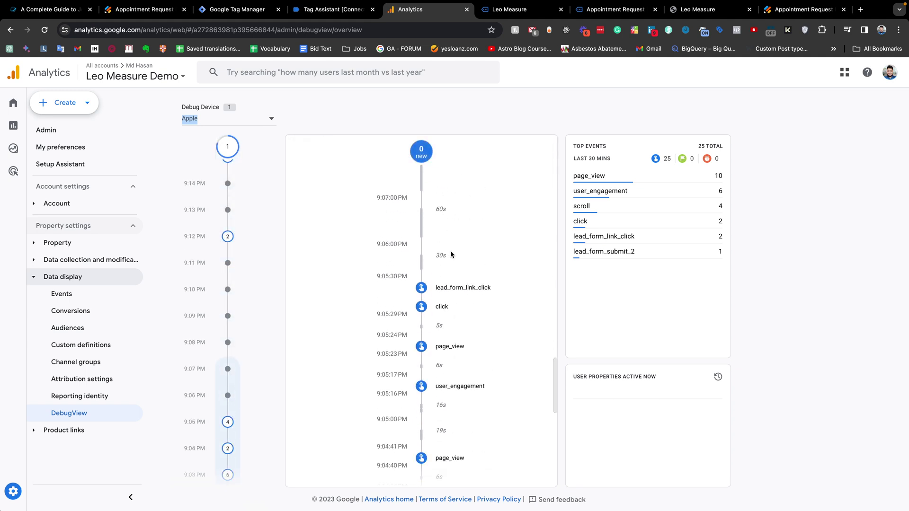
pyautogui.scroll(15, 450, 255)
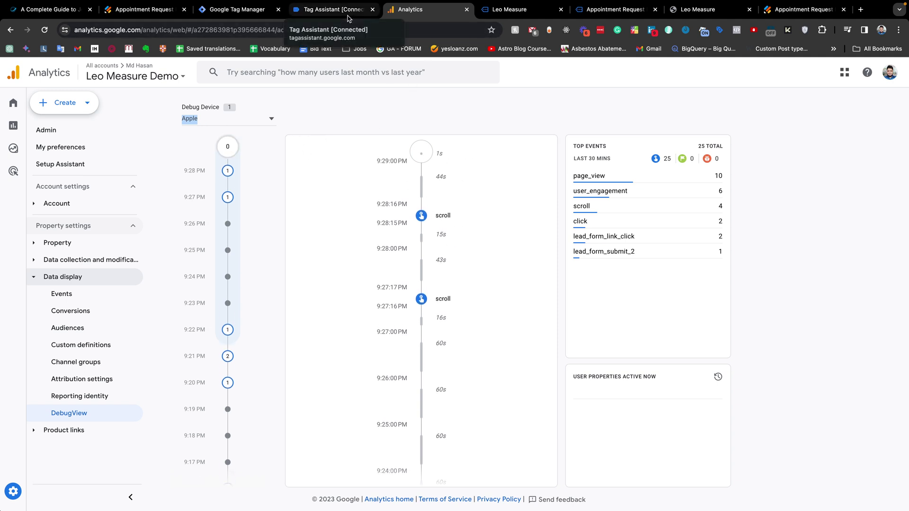
pyautogui.click(265, 121)
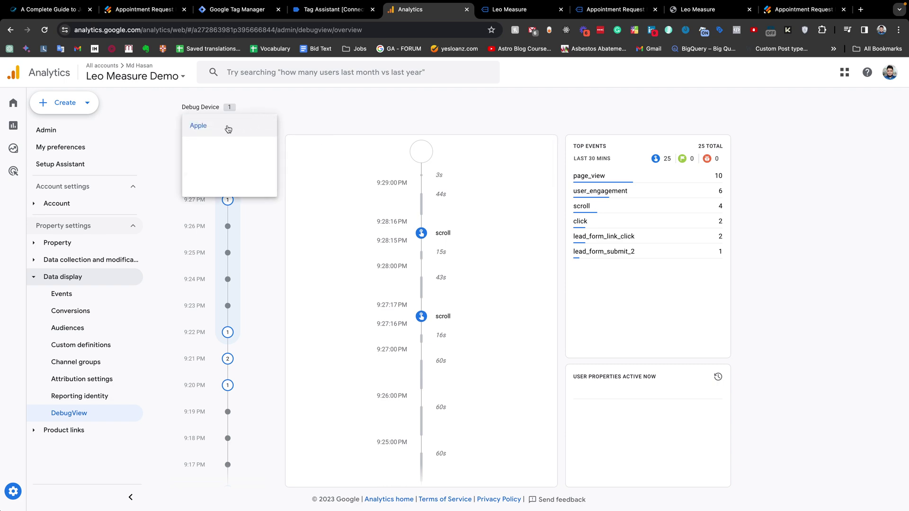
pyautogui.click(228, 129)
# On the Leo Measure site, visit the About page and return Home to generate fresh events, then check DebugView again
pyautogui.click(334, 10)
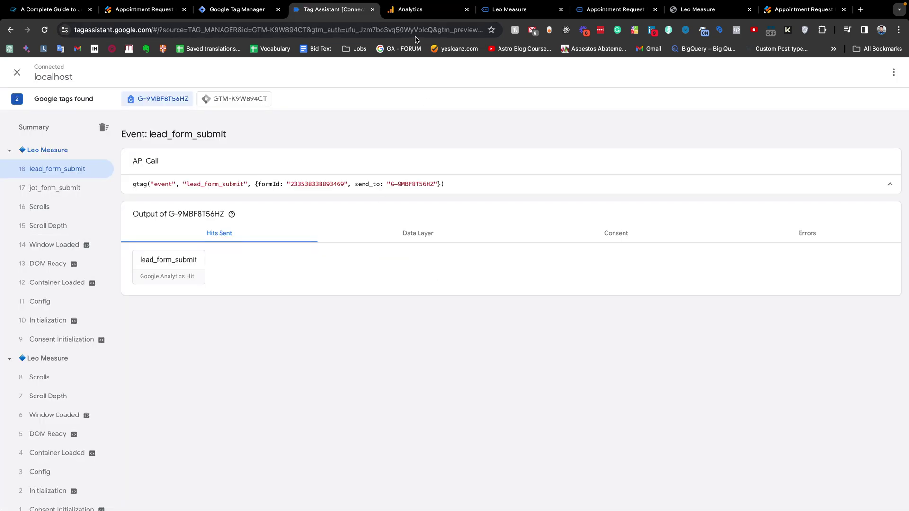
pyautogui.click(509, 17)
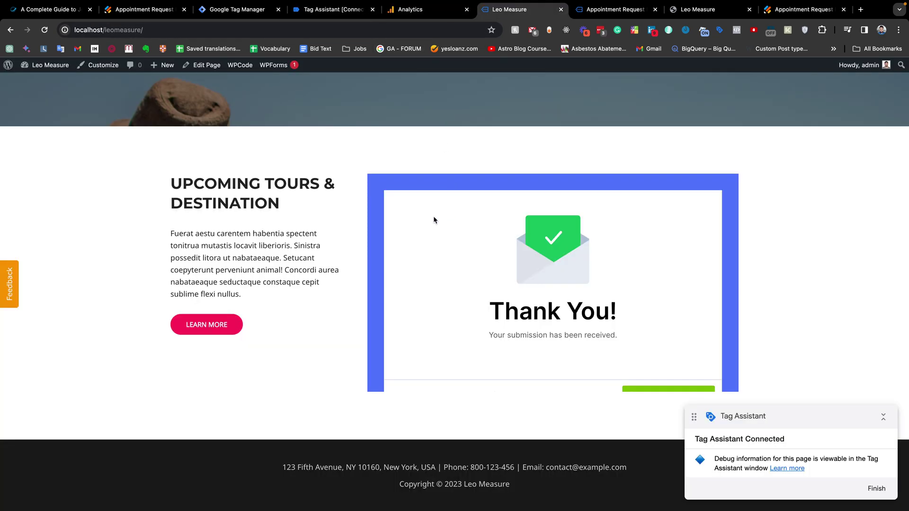
pyautogui.scroll(20, 433, 220)
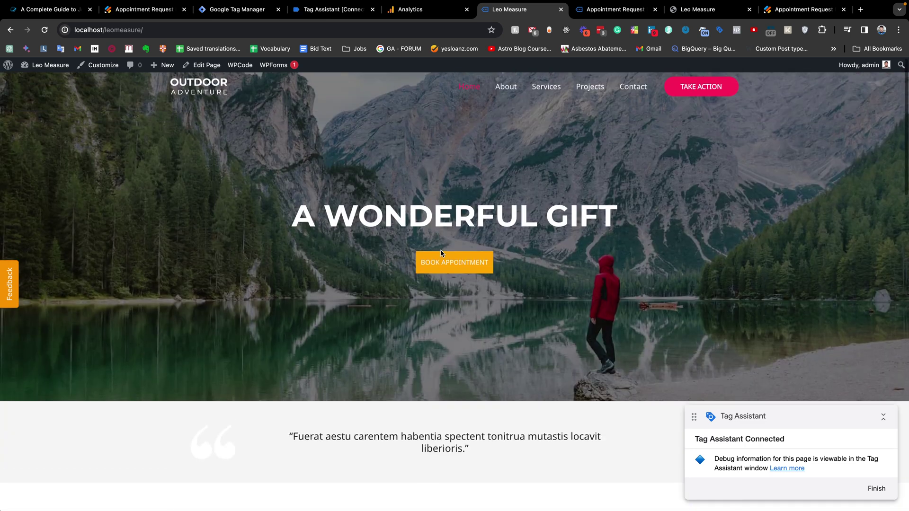
pyautogui.click(506, 89)
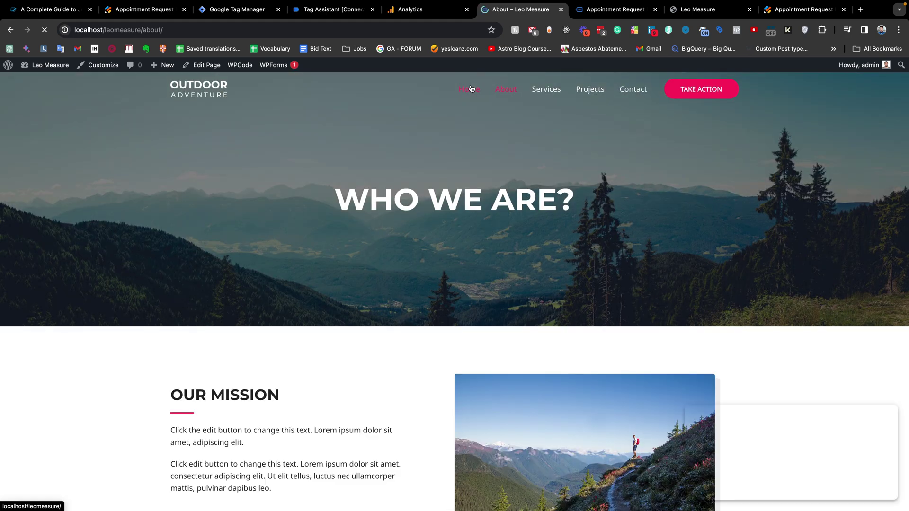
pyautogui.click(470, 89)
pyautogui.moveTo(491, 12); pyautogui.dragTo(416, 10)
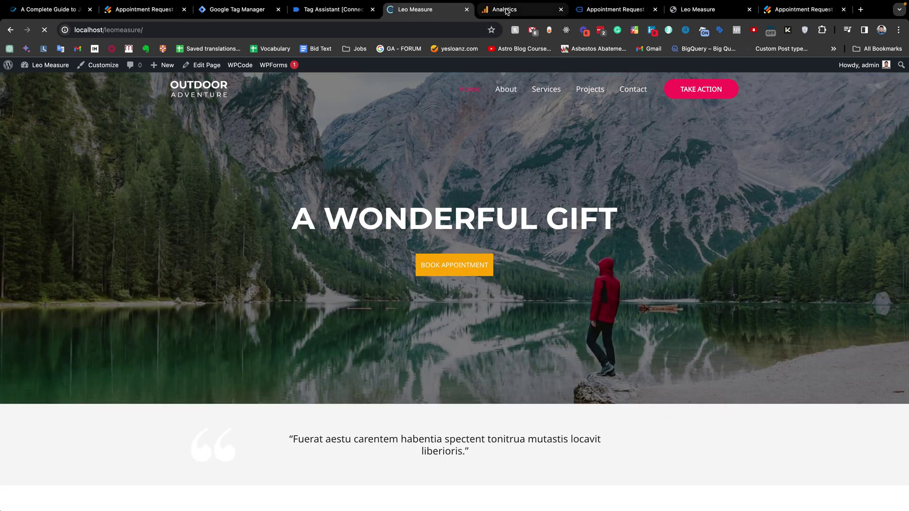
pyautogui.click(507, 9)
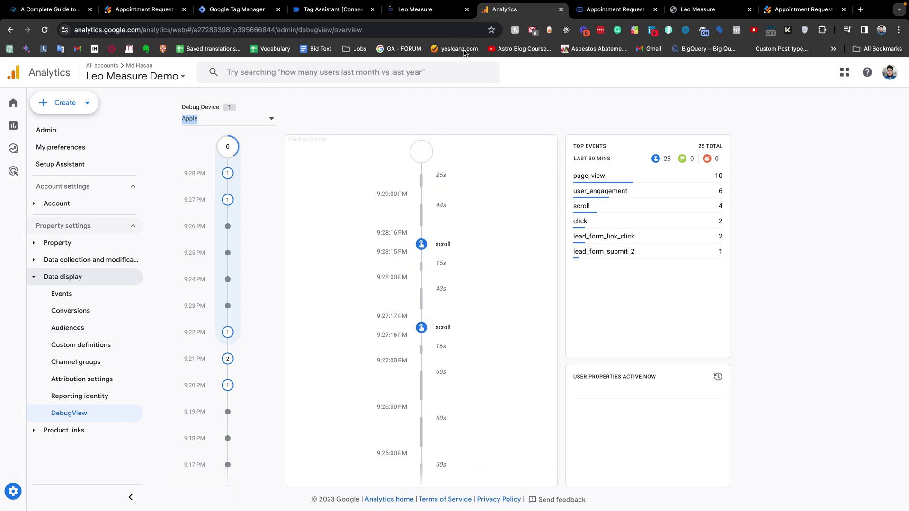
# Open the homepage's Book Appointment popup form and autofill the name, contact number and email fields
pyautogui.click(436, 15)
pyautogui.scroll(-2, 358, 279)
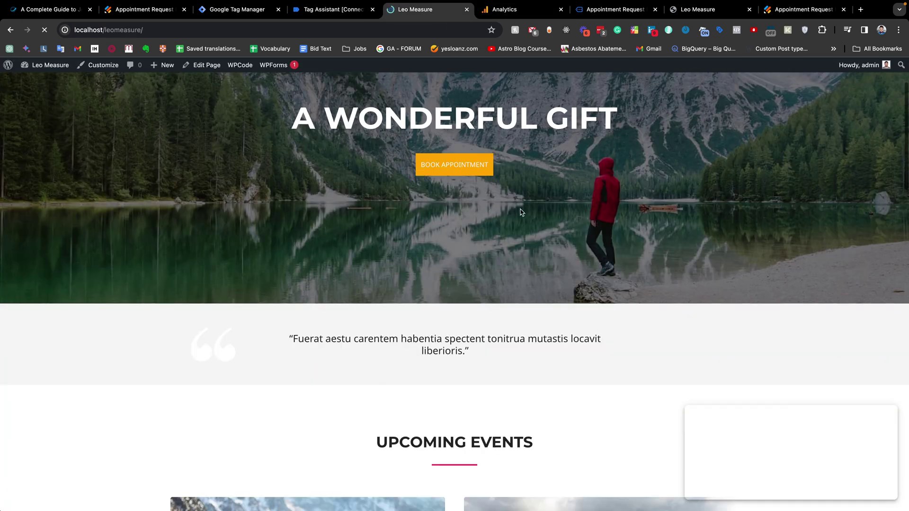
pyautogui.click(436, 164)
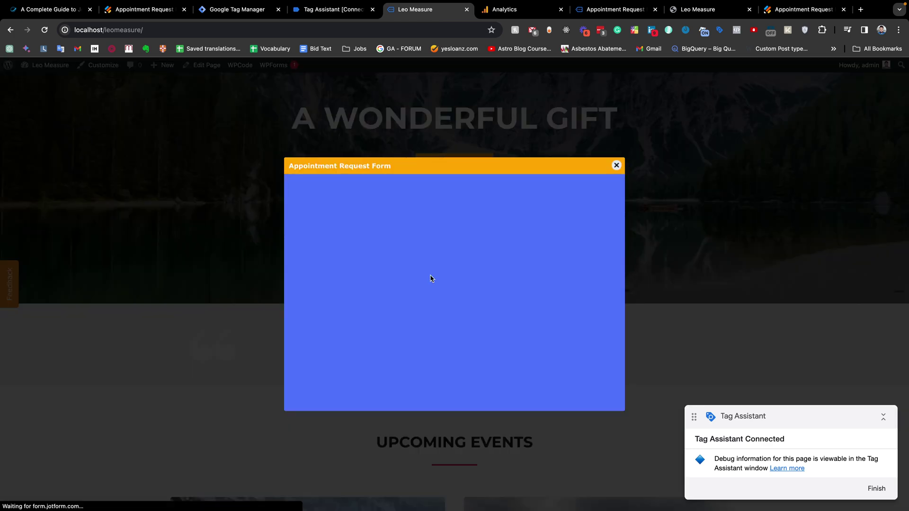
pyautogui.click(428, 272)
pyautogui.click(385, 300)
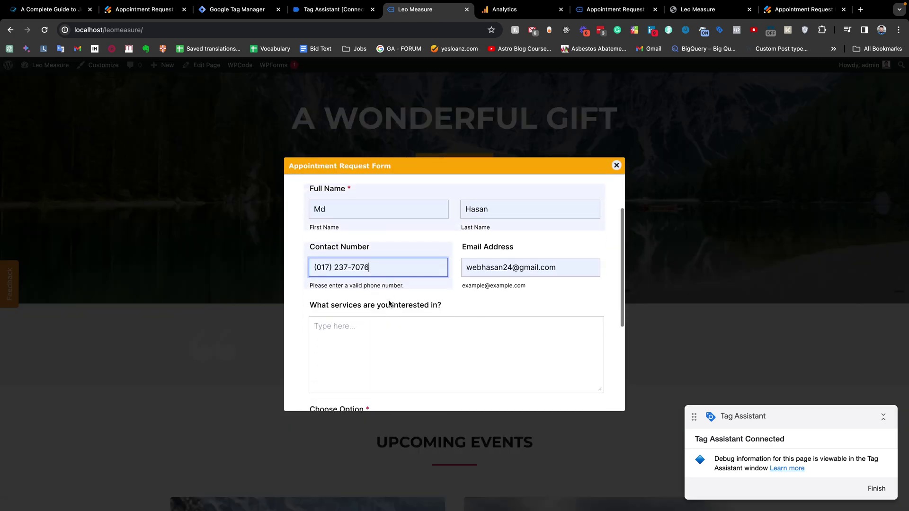
# Enter xasfc as the services of interest, turn on Type option 1 and submit the popup form
pyautogui.click(359, 321)
pyautogui.write('xasfc')
pyautogui.scroll(-2, 372, 325)
pyautogui.click(318, 341)
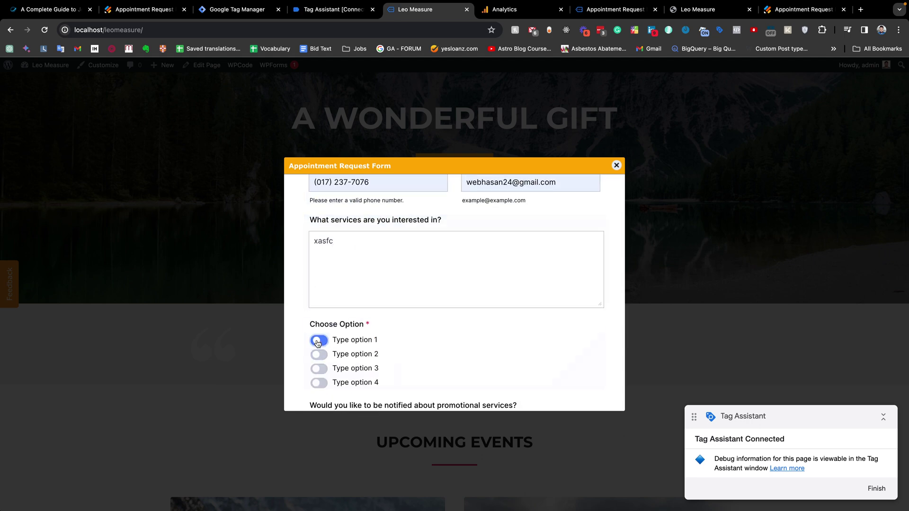
pyautogui.scroll(-4, 318, 341)
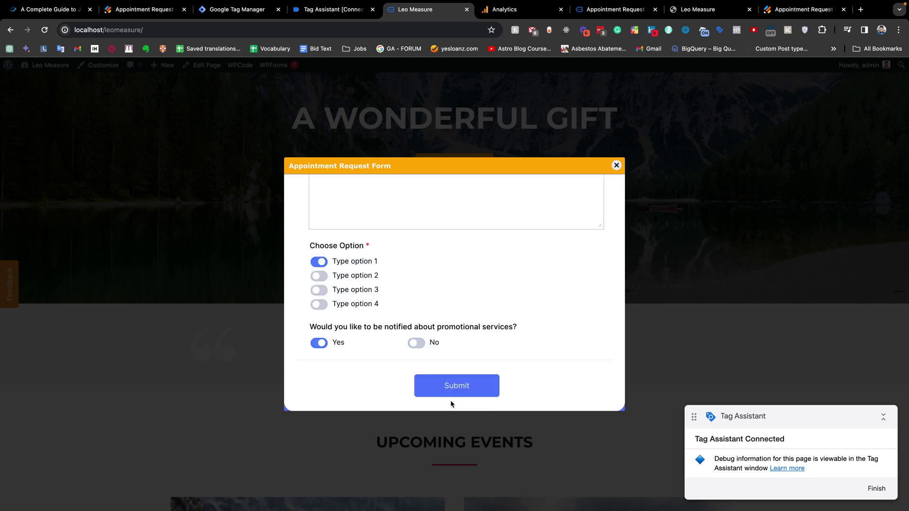
pyautogui.scroll(10, 451, 404)
pyautogui.scroll(-10, 451, 404)
pyautogui.click(430, 246)
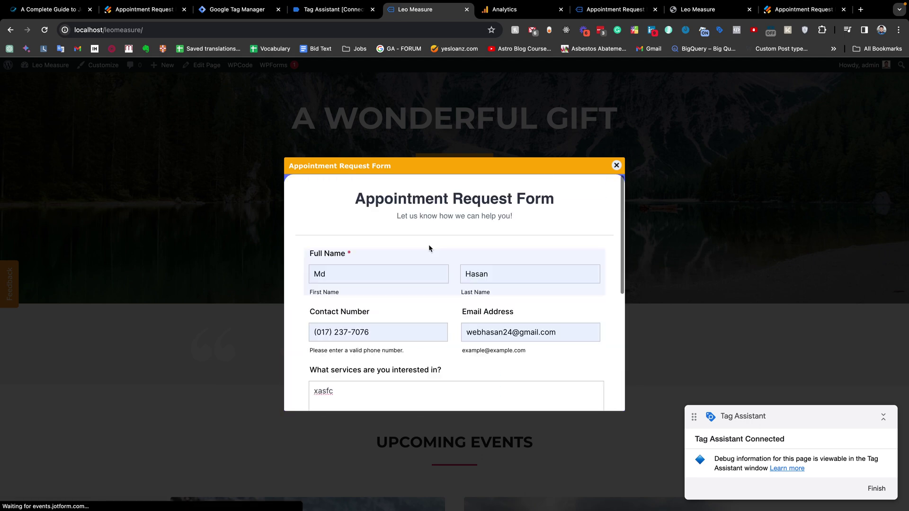
# In Tag Assistant, inspect the popup submission's jot_form_submit event in container GTM-K9W894CT to see which tags fired
pyautogui.click(334, 9)
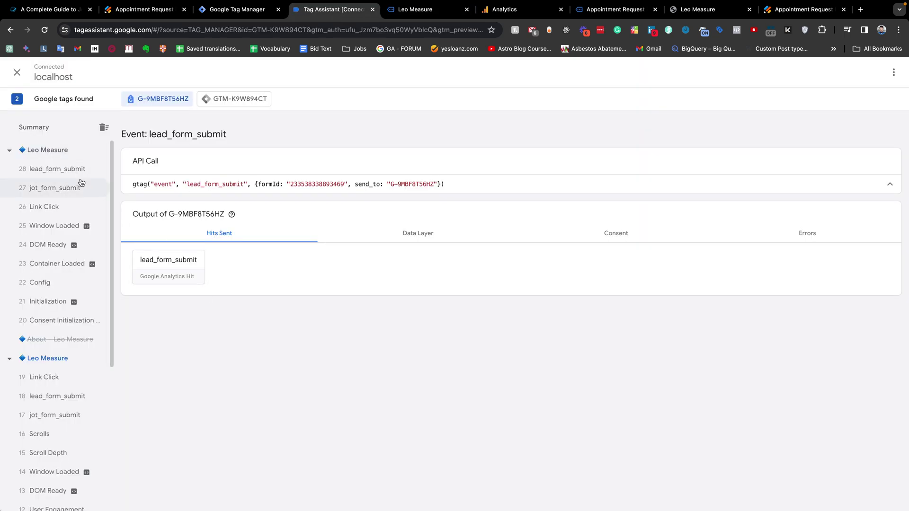
pyautogui.click(223, 99)
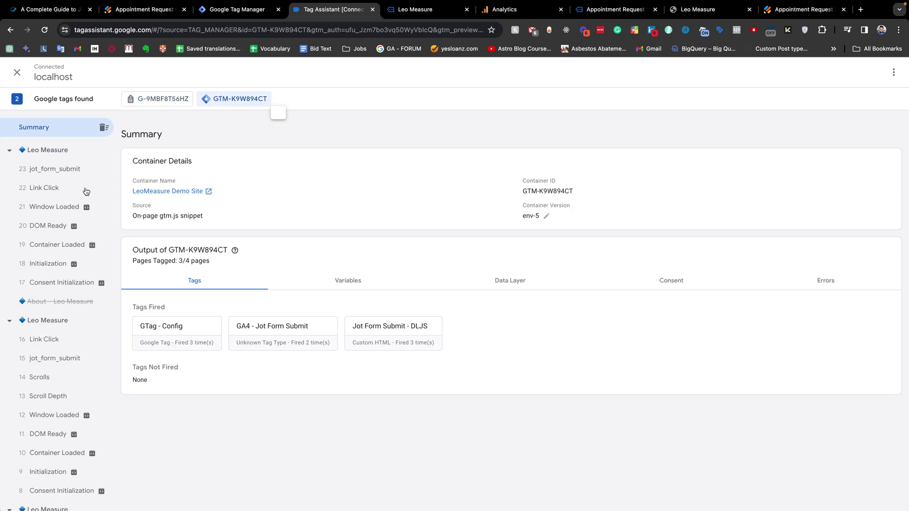
pyautogui.click(44, 172)
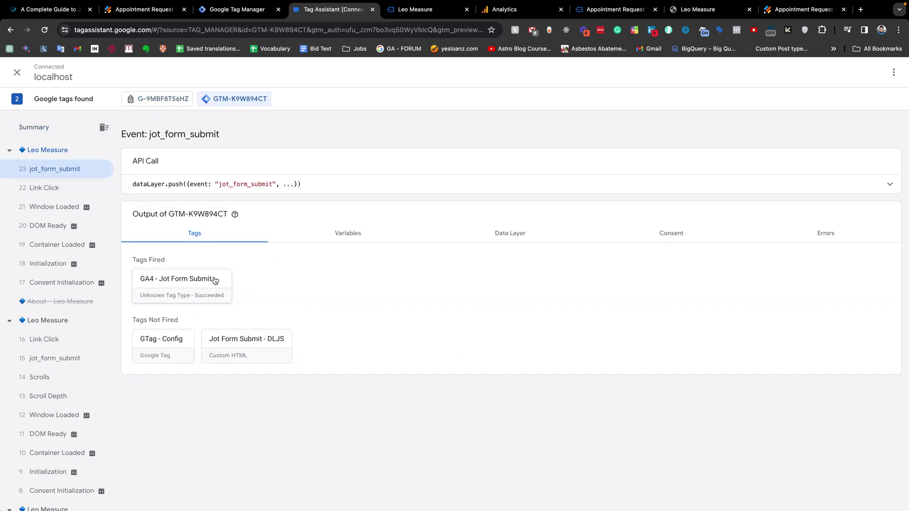
# Open the popup submission's lead_form_submit event under Google tag G-9MBF8T56HZ and expand its API call
pyautogui.click(147, 99)
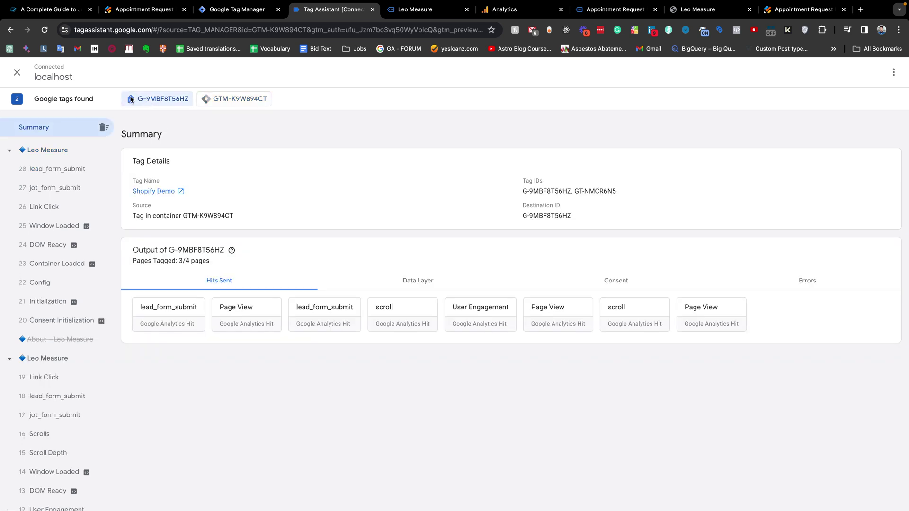
pyautogui.click(34, 172)
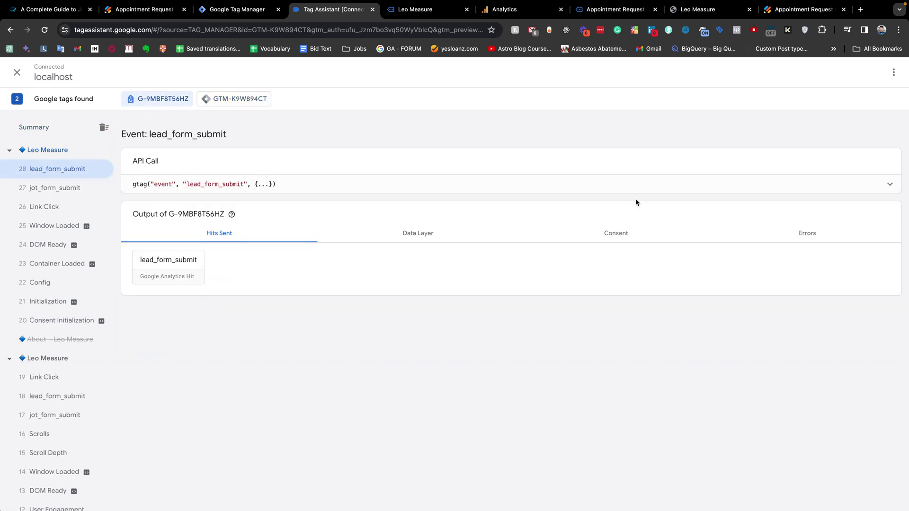
pyautogui.click(640, 184)
# Return to Google Analytics DebugView, select the Apple debug device again and examine the timeline for the new form submission event
pyautogui.click(504, 9)
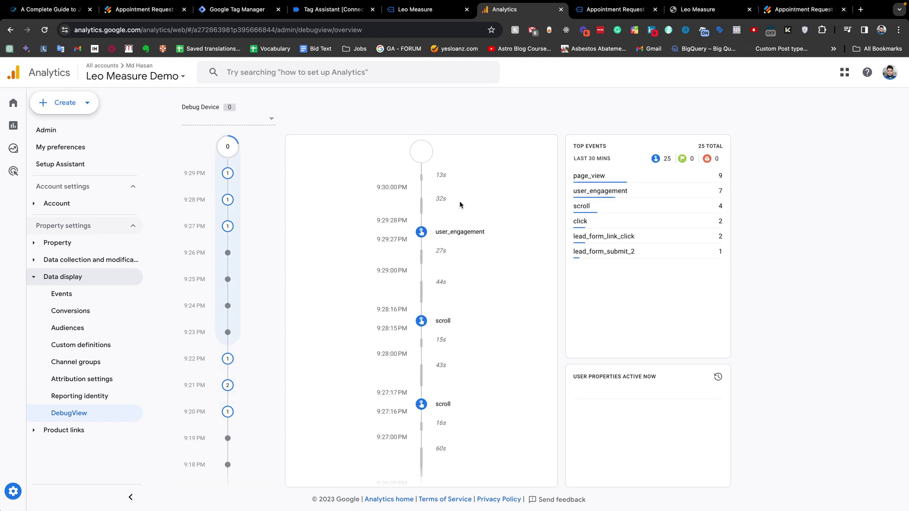
pyautogui.click(242, 119)
pyautogui.click(242, 125)
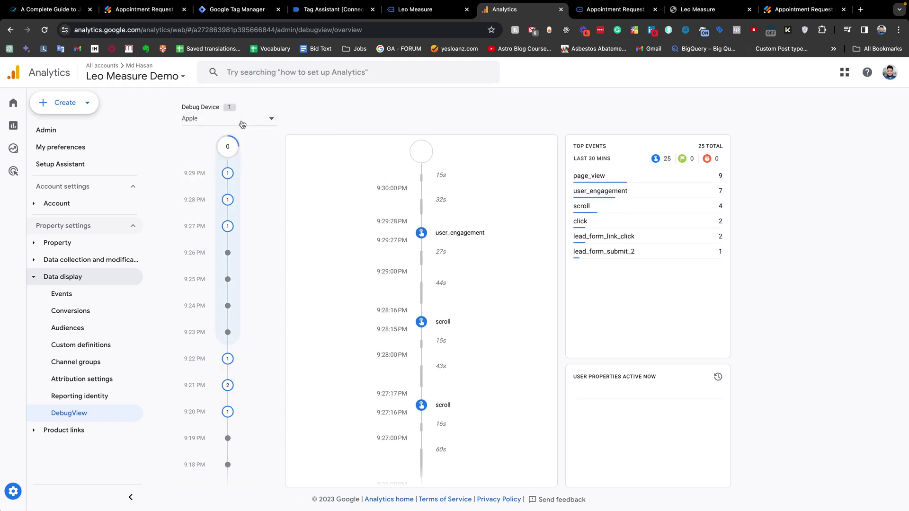
pyautogui.scroll(-5, 456, 194)
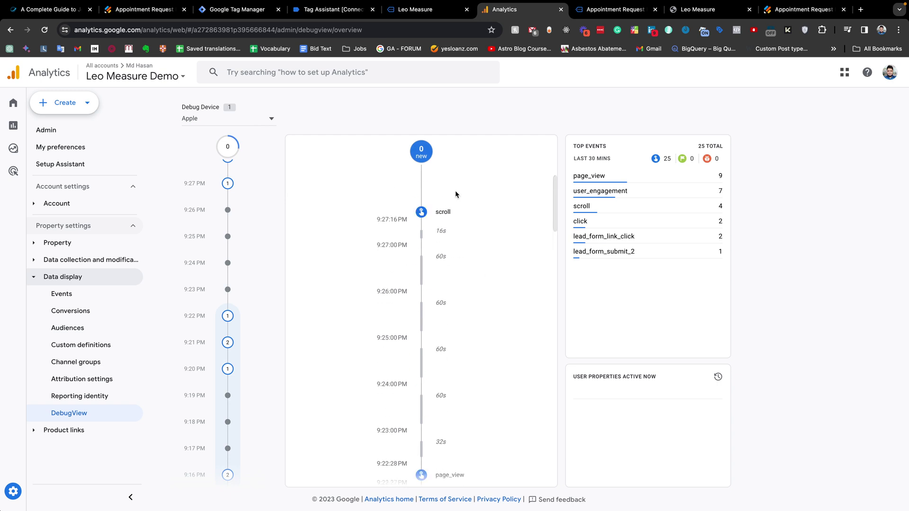
pyautogui.scroll(5, 455, 190)
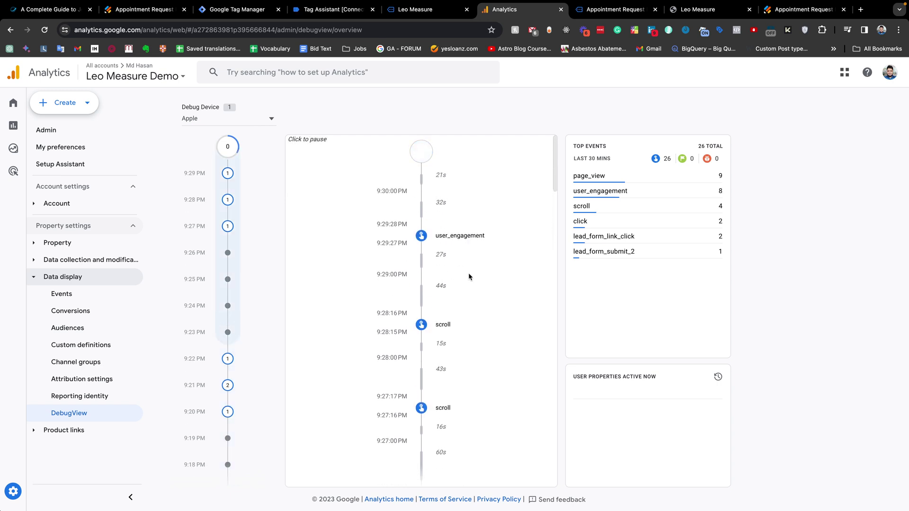
pyautogui.scroll(-5, 459, 251)
pyautogui.scroll(-3, 459, 255)
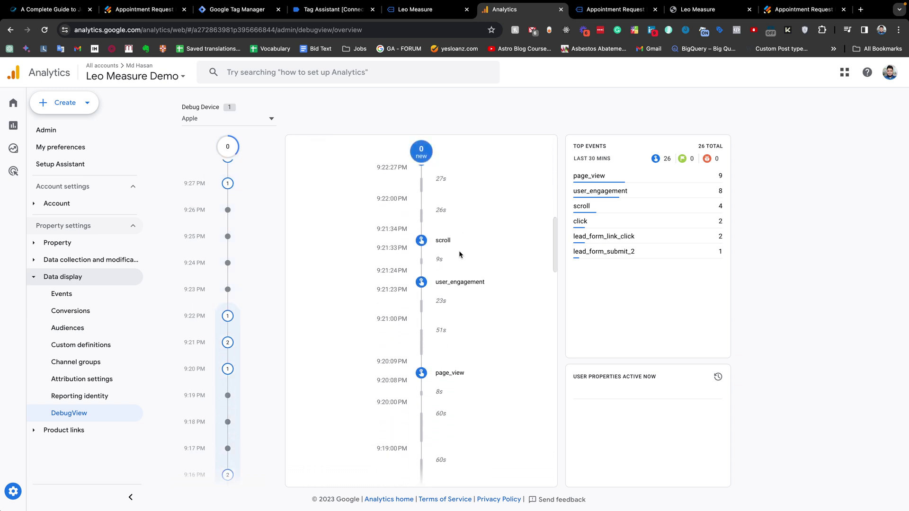
pyautogui.scroll(-3, 459, 251)
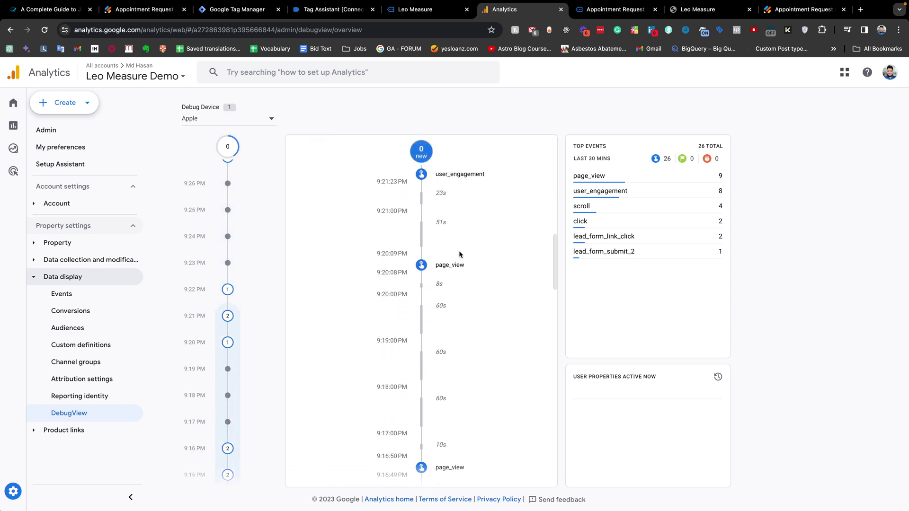
# Recheck the DebugView timeline, and compare the lead_form_submit event in Tag Assistant with the form's Thank You Page setting in Jotform
pyautogui.scroll(15, 459, 251)
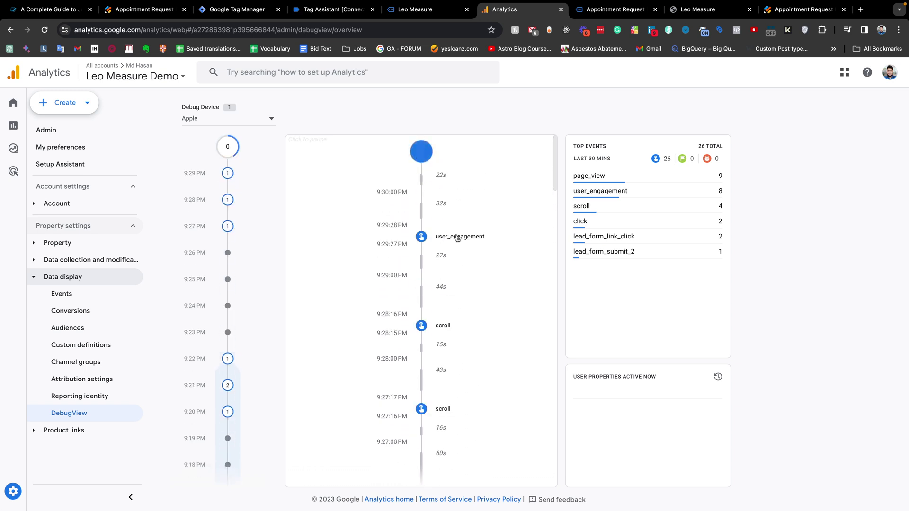
pyautogui.click(314, 9)
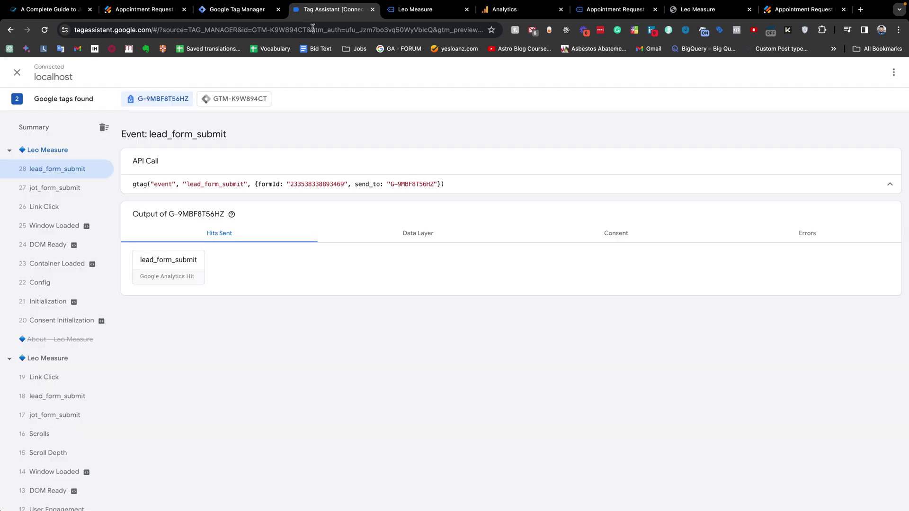
pyautogui.click(158, 13)
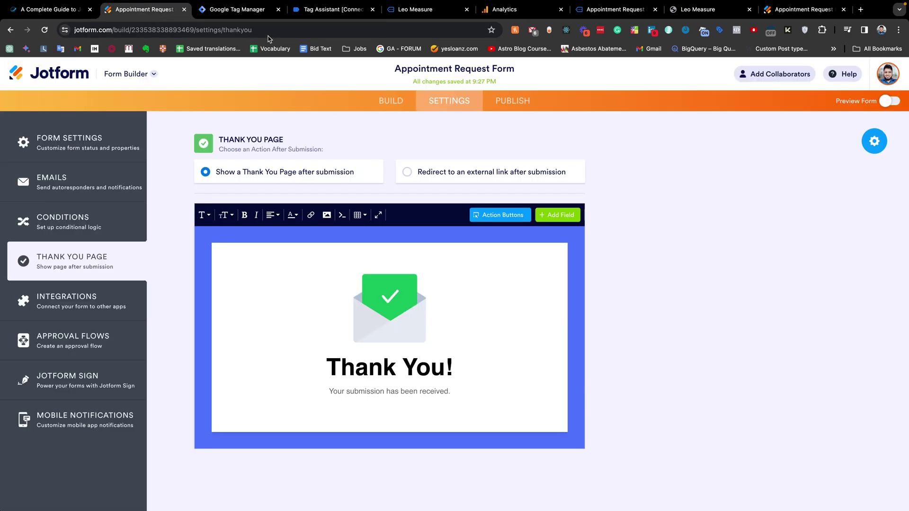
pyautogui.click(322, 13)
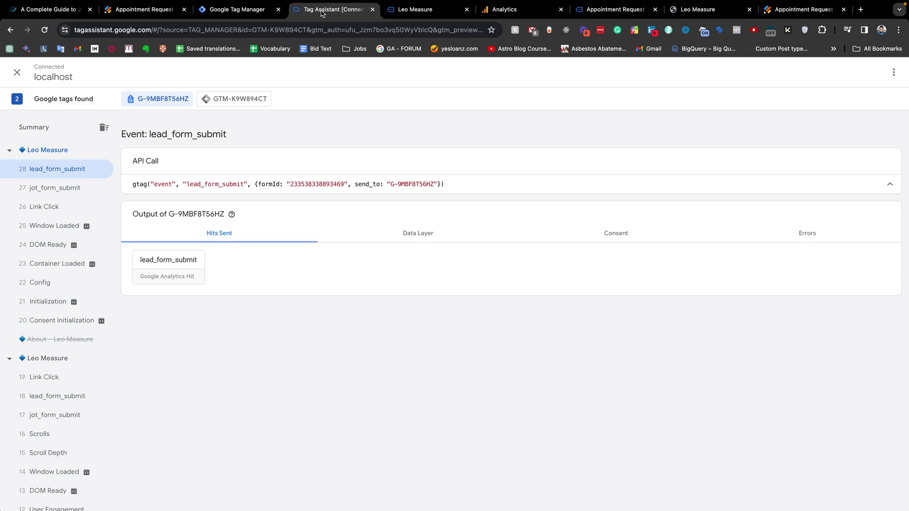
pyautogui.click(126, 14)
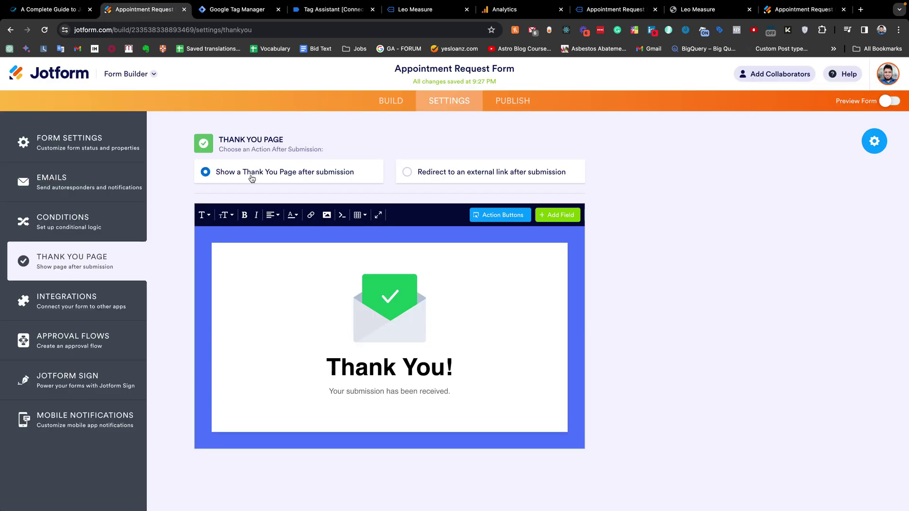
# Close the submitted popup on the Leo Measure home page and open the About page at its embedded Appointment Request Form
pyautogui.click(502, 11)
pyautogui.click(421, 13)
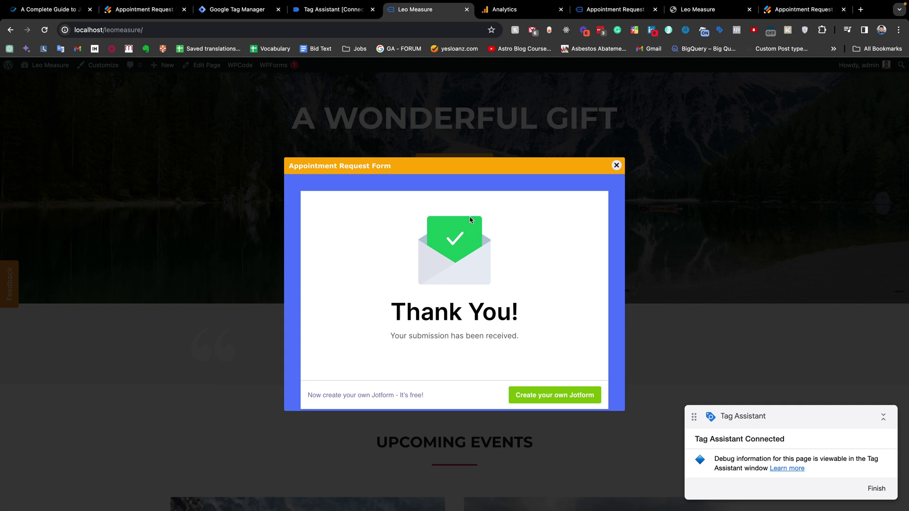
pyautogui.click(621, 166)
pyautogui.scroll(-8, 404, 261)
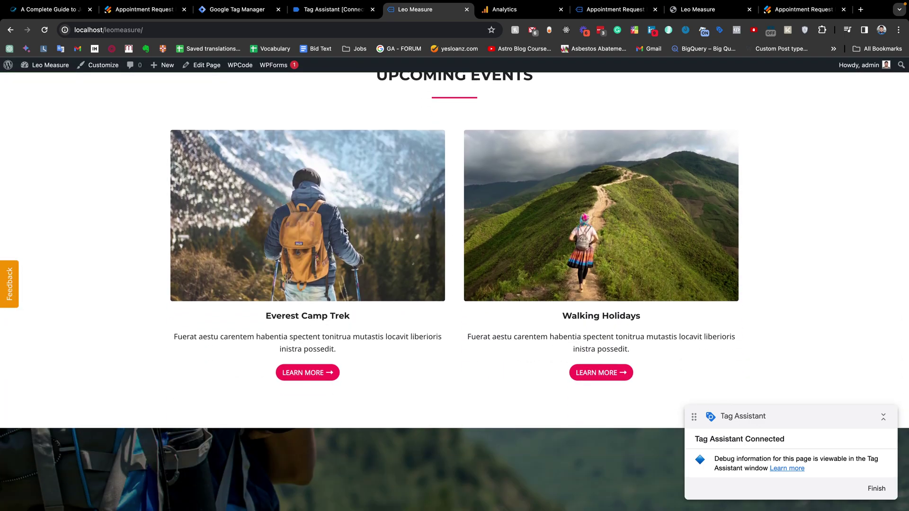
pyautogui.scroll(10, 344, 231)
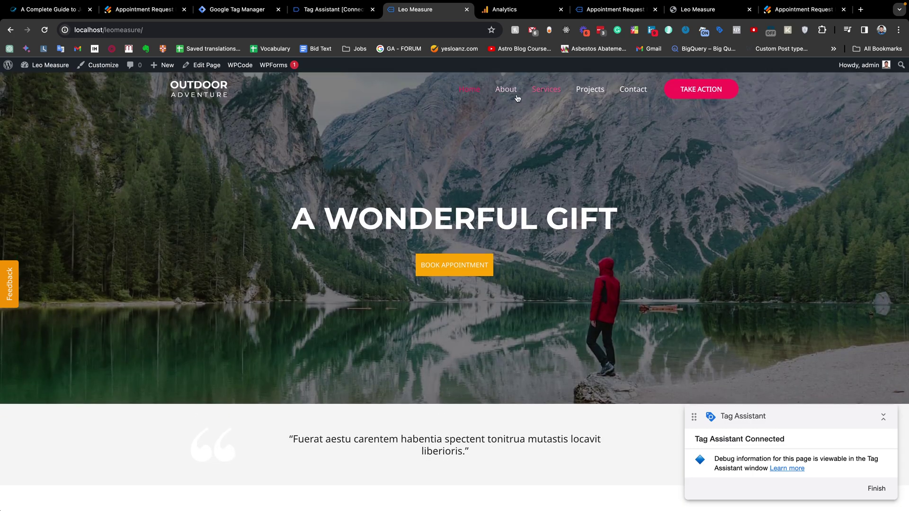
pyautogui.click(499, 91)
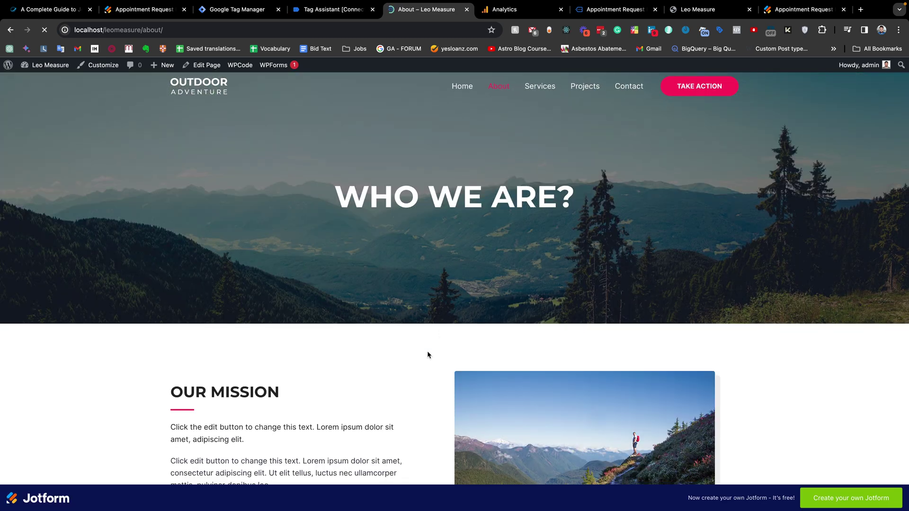
pyautogui.scroll(-10, 427, 351)
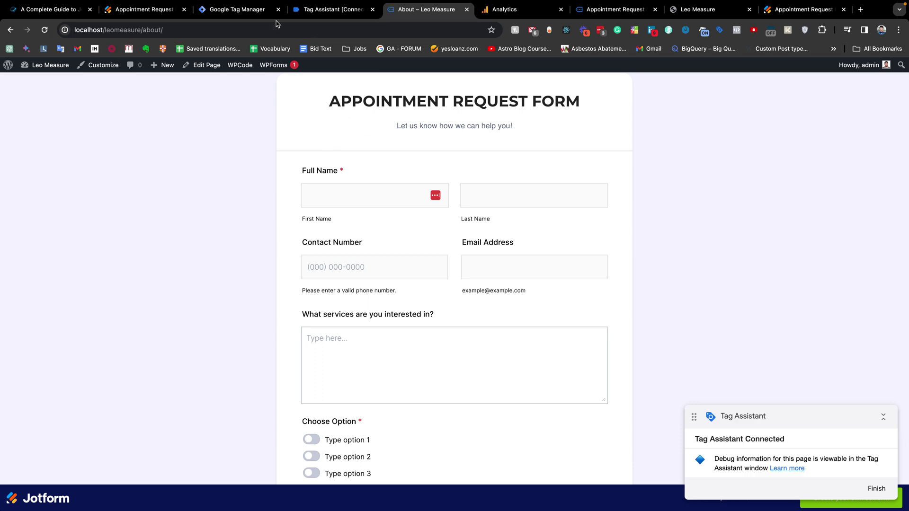
# In Jotform, open the Appointment Request Form's embed publishing options and view its Source Code snippet
pyautogui.click(142, 10)
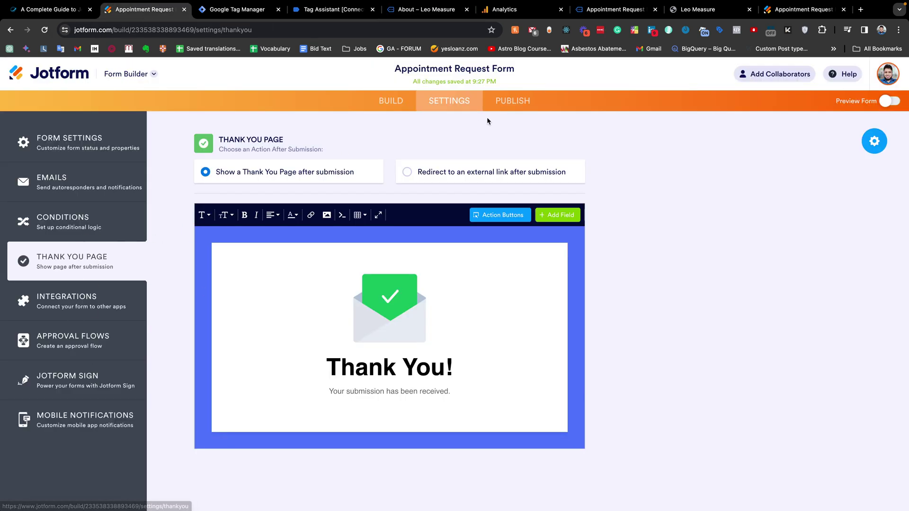
pyautogui.click(503, 109)
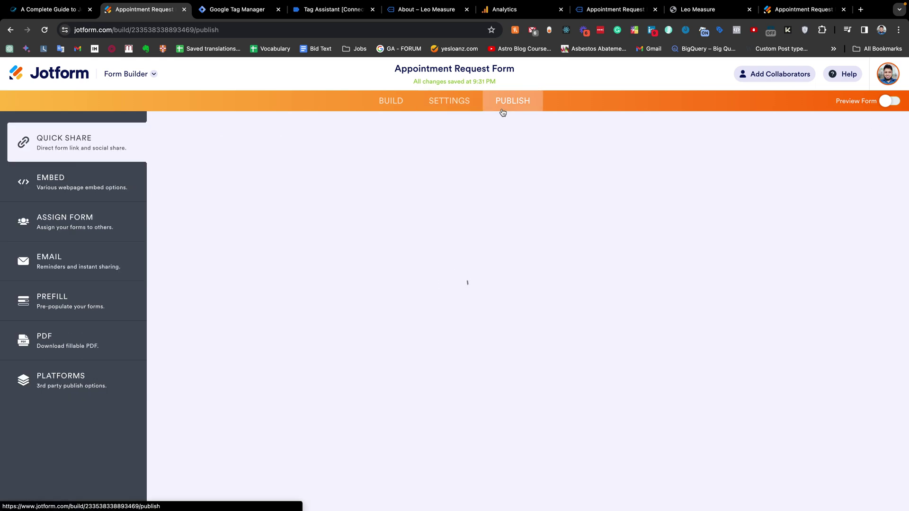
pyautogui.click(66, 187)
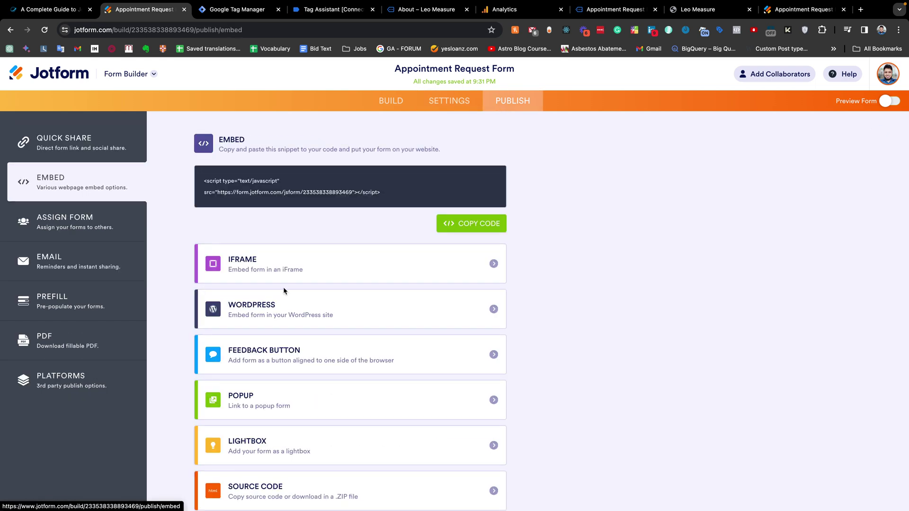
pyautogui.scroll(-1, 283, 287)
pyautogui.click(293, 454)
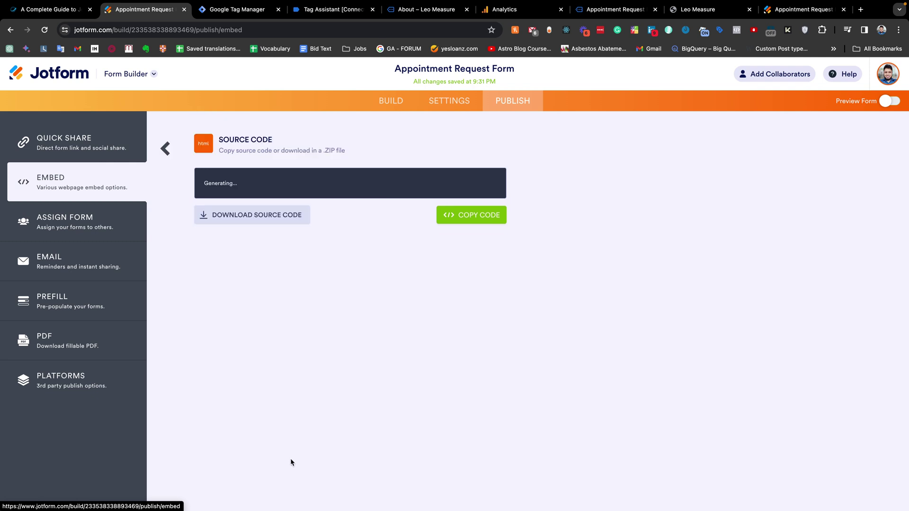
pyautogui.click(352, 260)
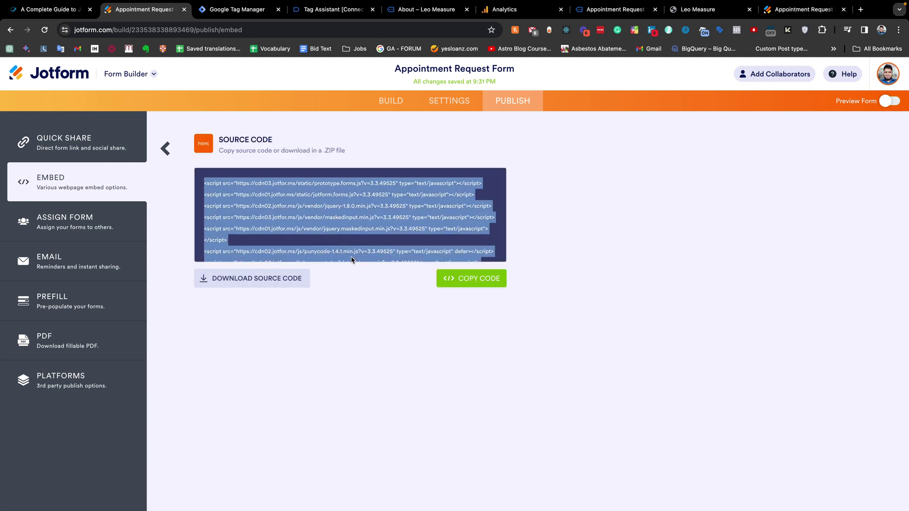
# Return to the About page and autofill the embedded form's name, contact number and email fields with a saved profile
pyautogui.click(419, 10)
pyautogui.click(427, 201)
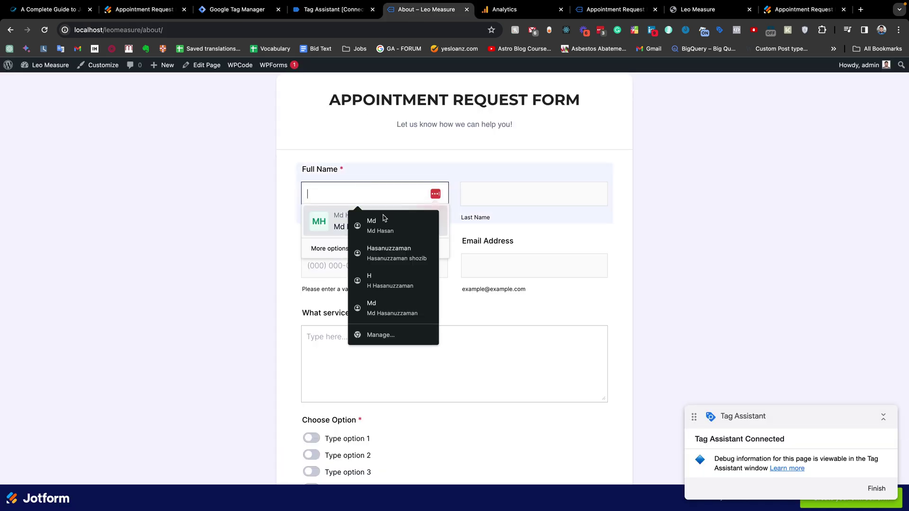
pyautogui.click(378, 219)
pyautogui.scroll(-2, 434, 293)
# Enter sfdsadf as the services of interest, turn on Type option 1 and submit the embedded form
pyautogui.click(369, 260)
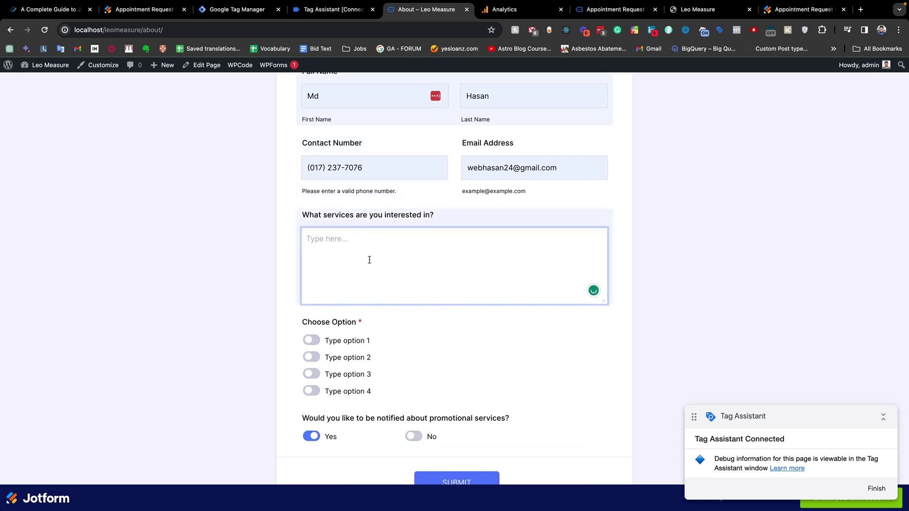
pyautogui.write('sfdsadf')
pyautogui.scroll(-3, 426, 308)
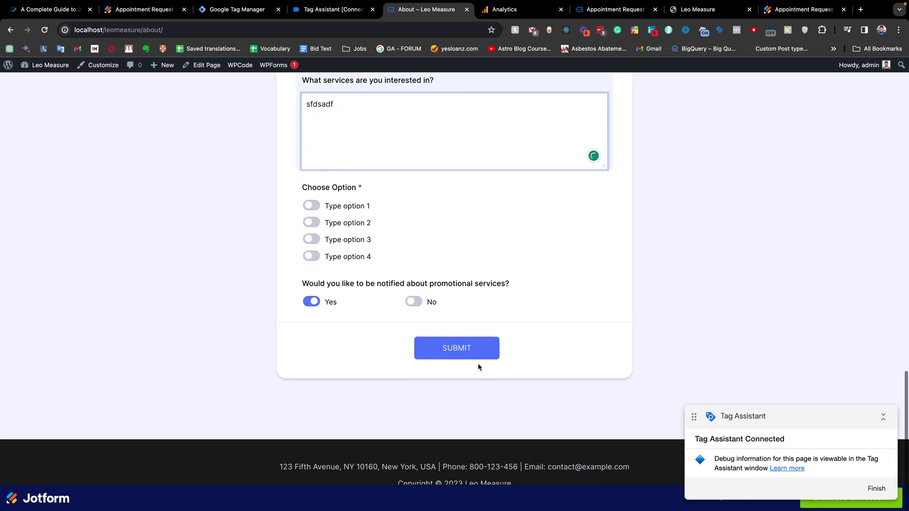
pyautogui.click(327, 211)
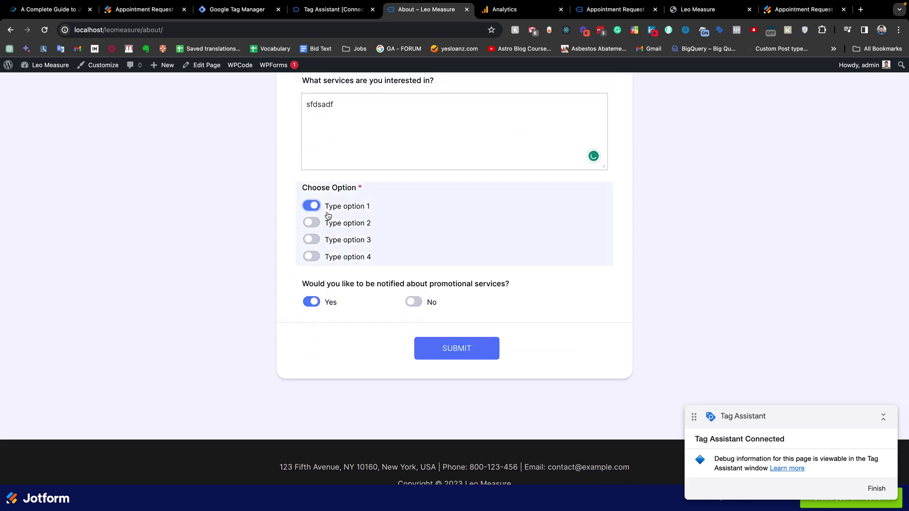
pyautogui.click(462, 353)
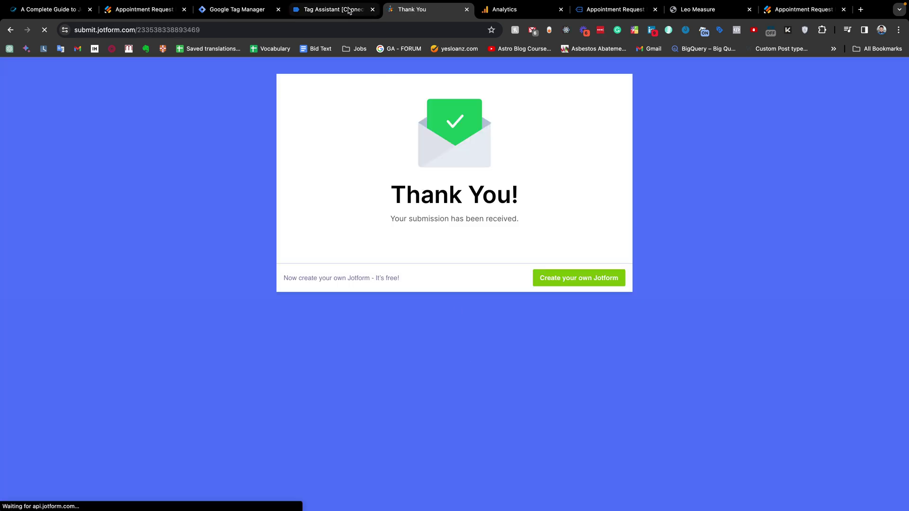
# In Tag Assistant, open the About page's jot_form_submit event under container GTM-K9W894CT and expand its API call
pyautogui.click(348, 10)
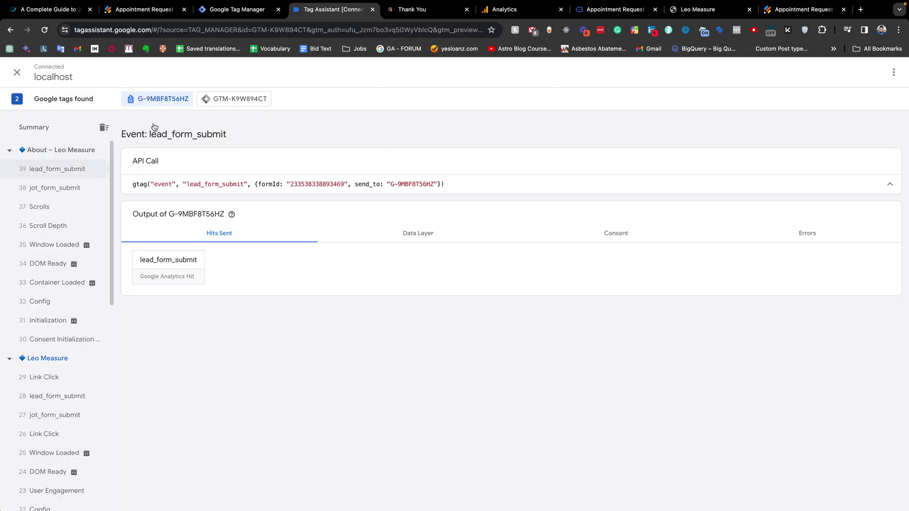
pyautogui.click(205, 104)
pyautogui.click(61, 192)
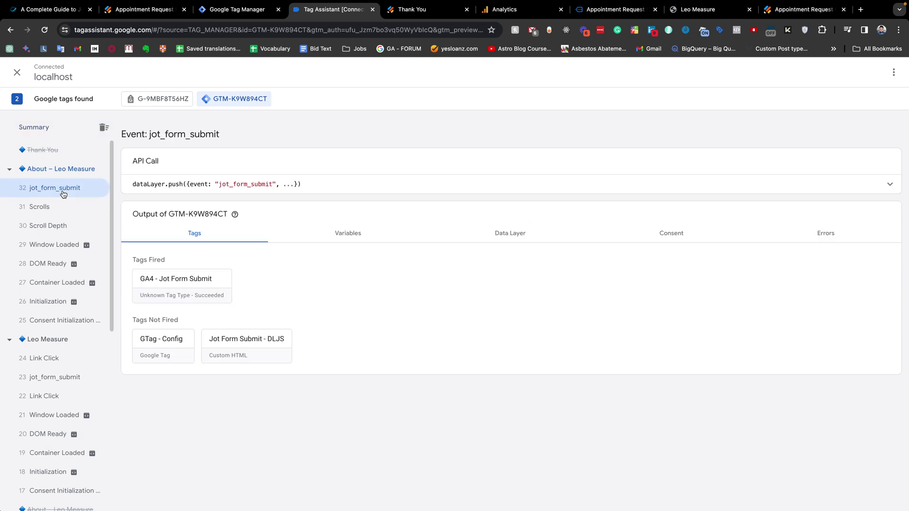
pyautogui.click(358, 185)
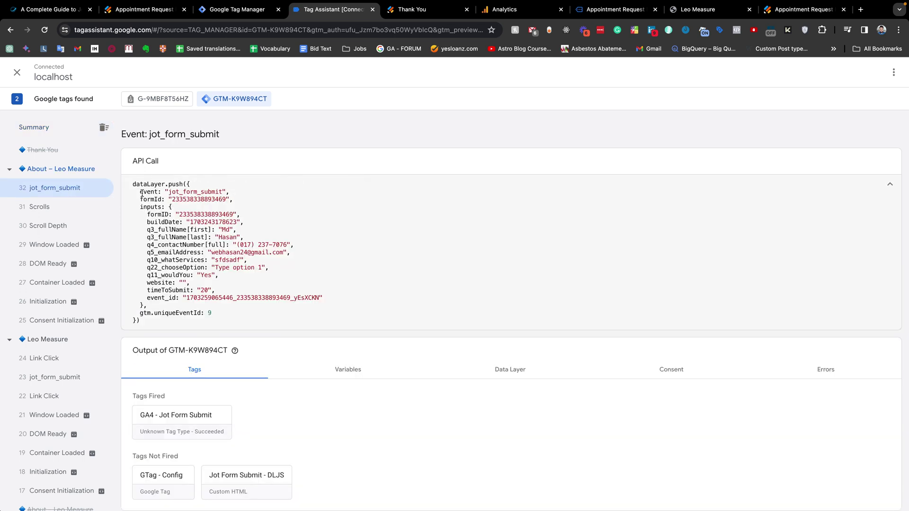
# Examine the event name, formId and submitted inputs in the dataLayer push of the About page's jot_form_submit event
pyautogui.moveTo(137, 193); pyautogui.dragTo(244, 190)
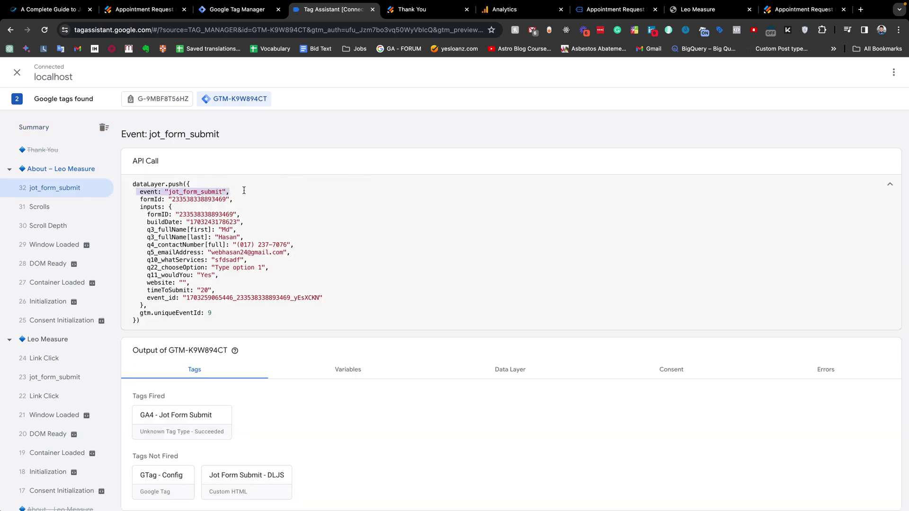
pyautogui.doubleClick(152, 200)
pyautogui.moveTo(140, 207); pyautogui.dragTo(182, 208)
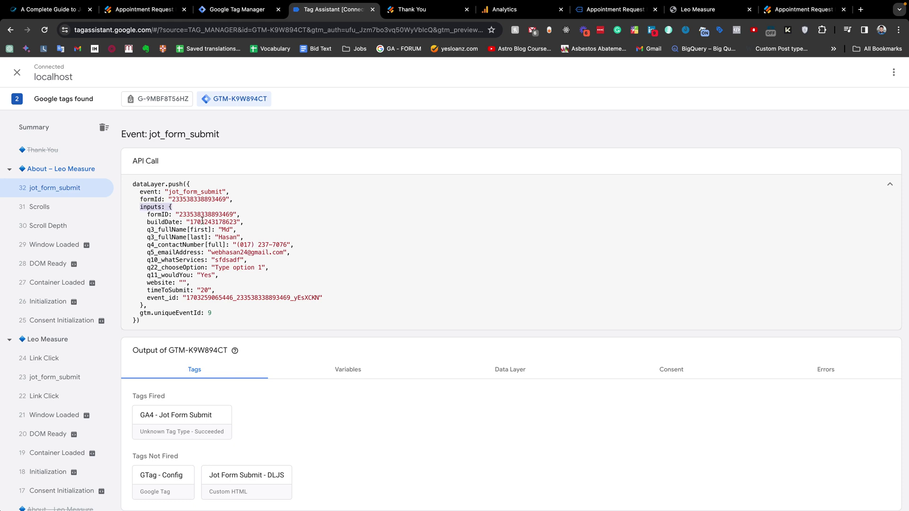
pyautogui.moveTo(193, 222); pyautogui.dragTo(245, 222)
pyautogui.click(172, 208)
pyautogui.moveTo(141, 207); pyautogui.dragTo(164, 208)
pyautogui.moveTo(201, 254)
pyautogui.mouseDown()
pyautogui.moveTo(141, 254)
pyautogui.moveTo(200, 262)
pyautogui.mouseUp()
pyautogui.click(145, 208)
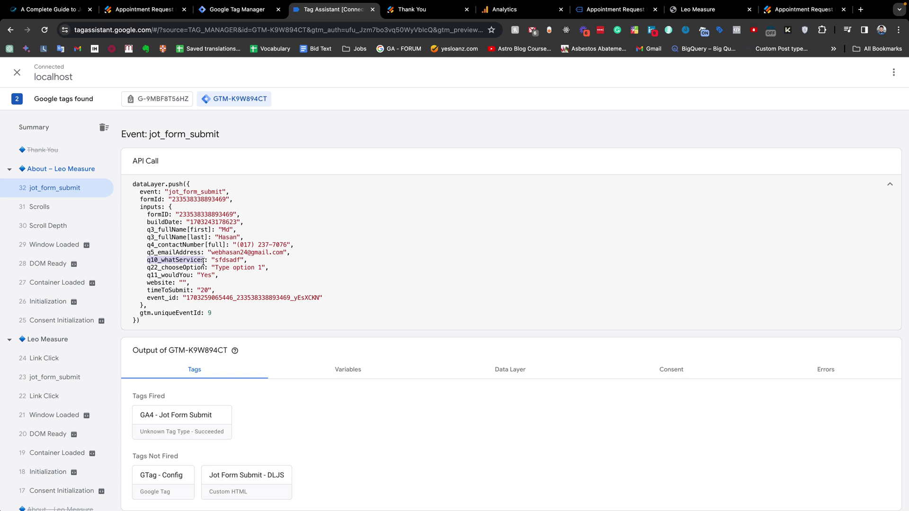
pyautogui.moveTo(146, 254); pyautogui.dragTo(224, 255)
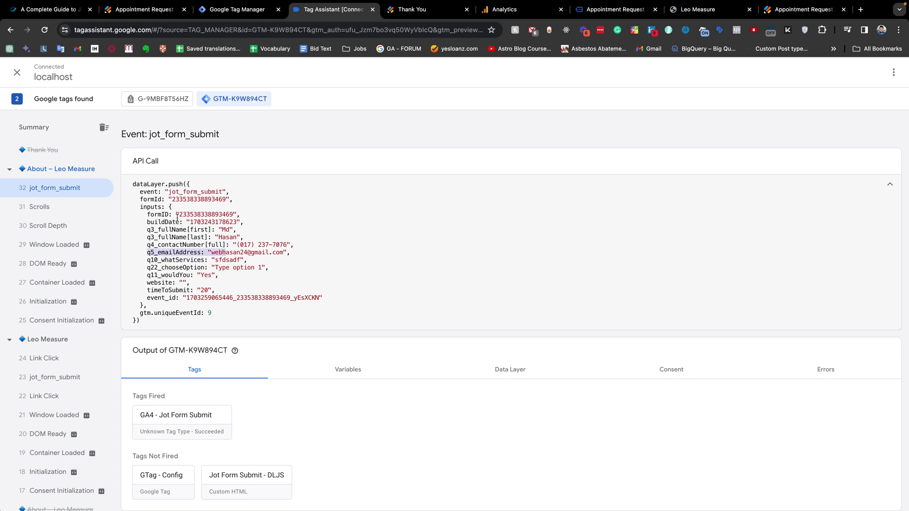
pyautogui.moveTo(177, 216); pyautogui.dragTo(201, 267)
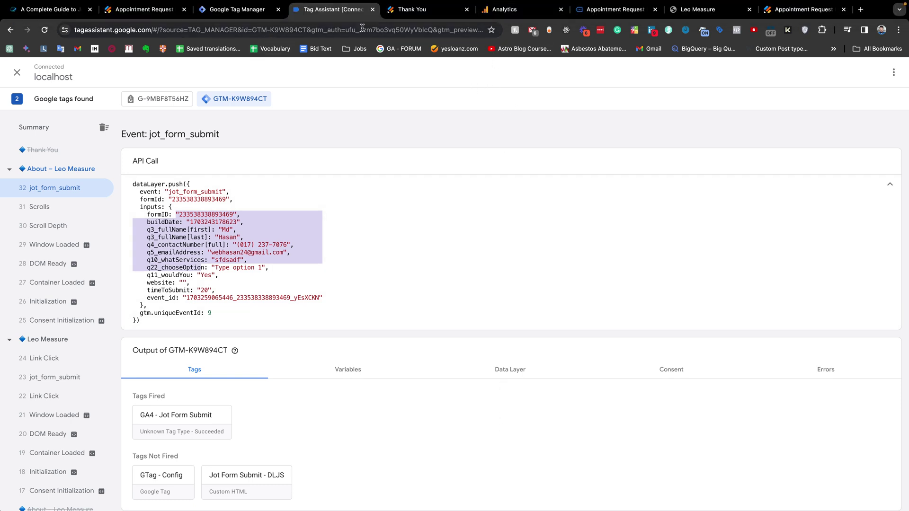
pyautogui.click(400, 15)
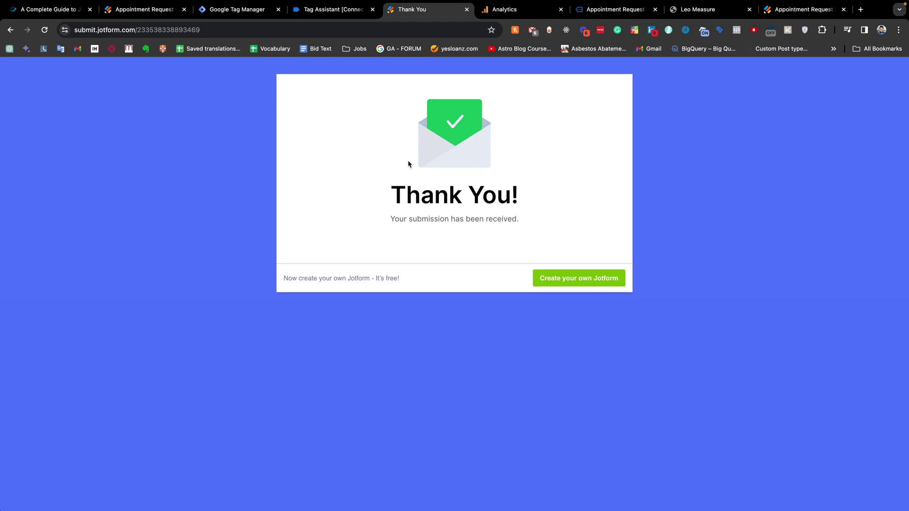
pyautogui.click(348, 10)
pyautogui.click(403, 10)
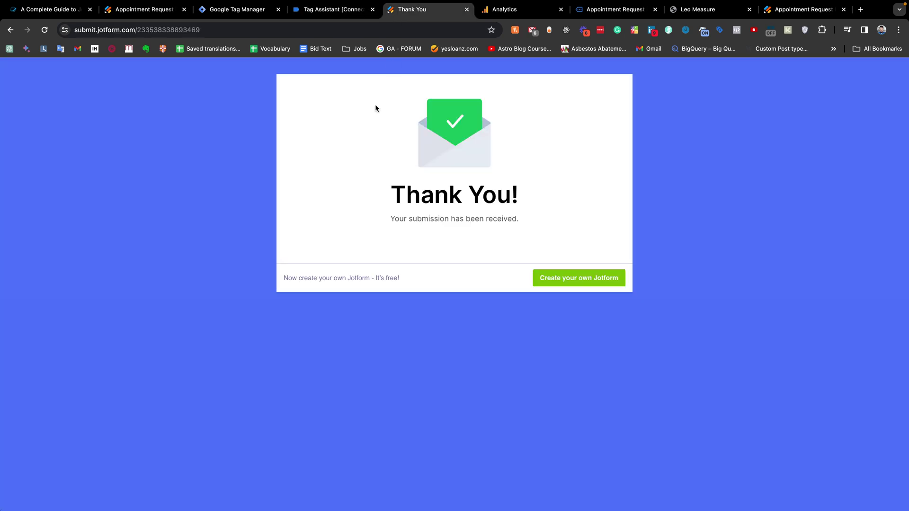
pyautogui.click(332, 11)
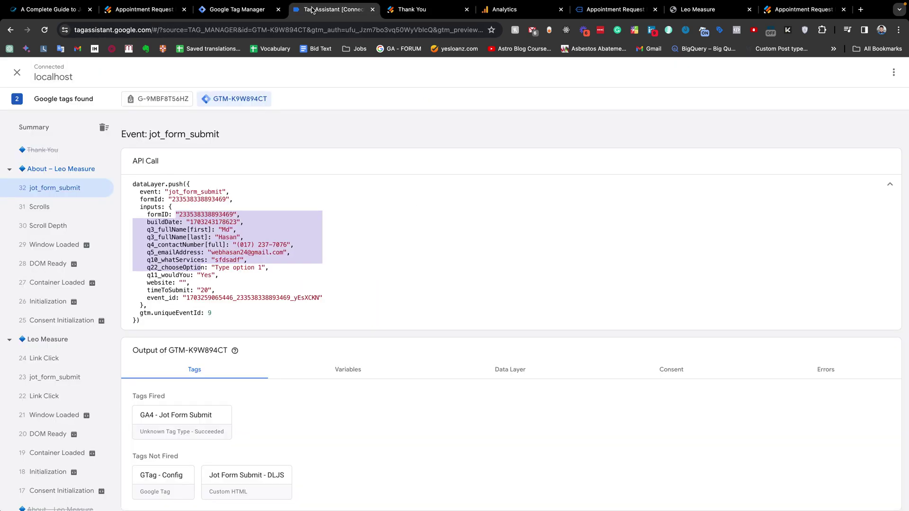
pyautogui.click(256, 10)
pyautogui.click(334, 9)
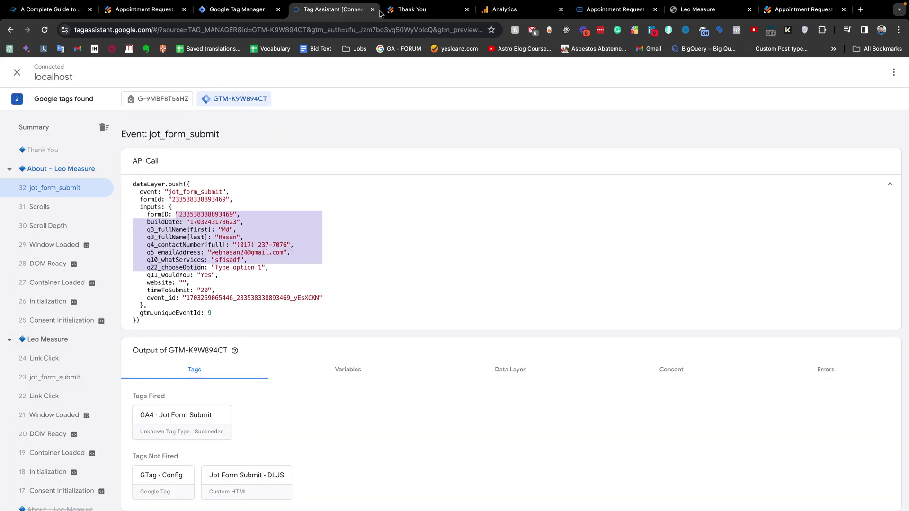
# Go back from the Thank You page to the About page and view the appointment form behind its Contact Us link
pyautogui.click(422, 10)
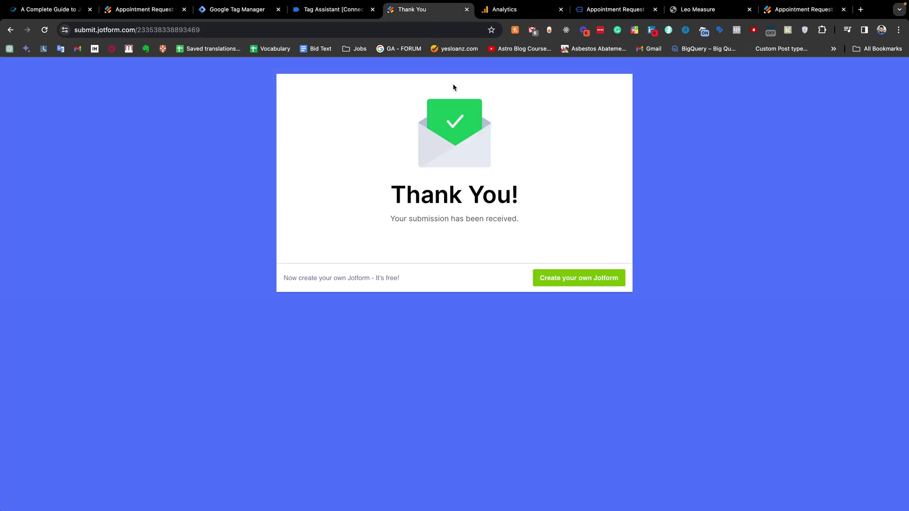
pyautogui.click(9, 34)
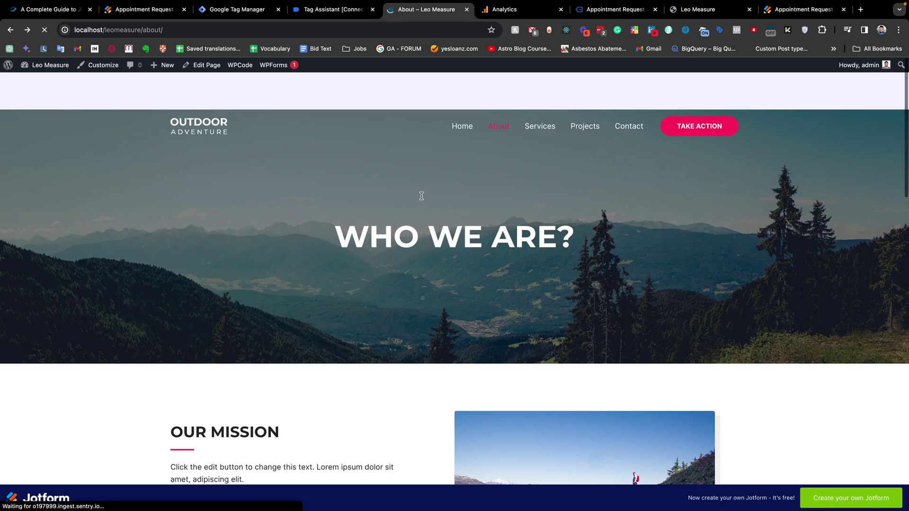
pyautogui.scroll(-7, 373, 377)
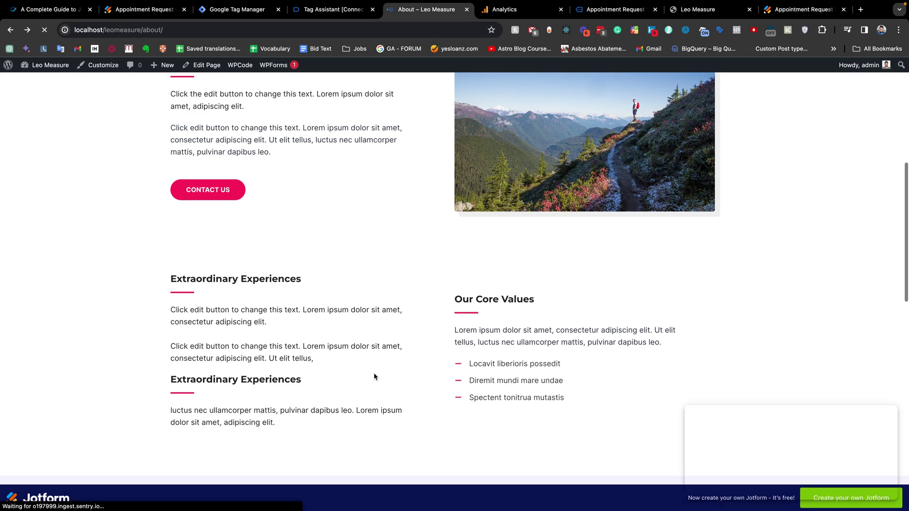
pyautogui.click(218, 194)
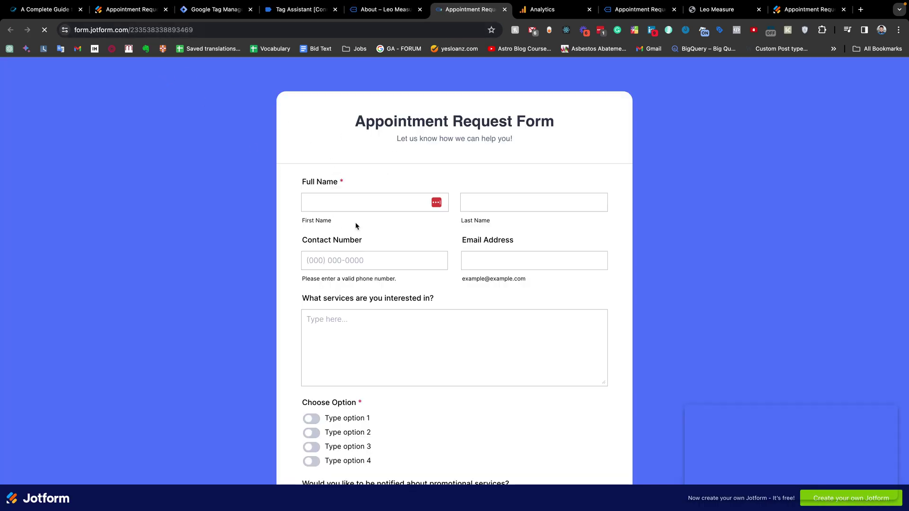
pyautogui.click(384, 10)
pyautogui.scroll(8, 336, 180)
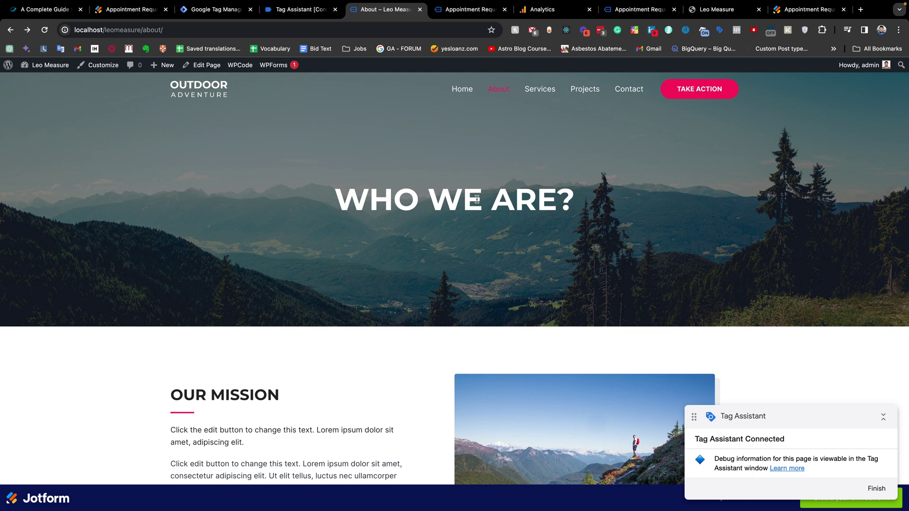
# In Google Analytics DebugView, open the latest lead_form_submit event, inspect its formId parameter value and close the event details
pyautogui.click(542, 9)
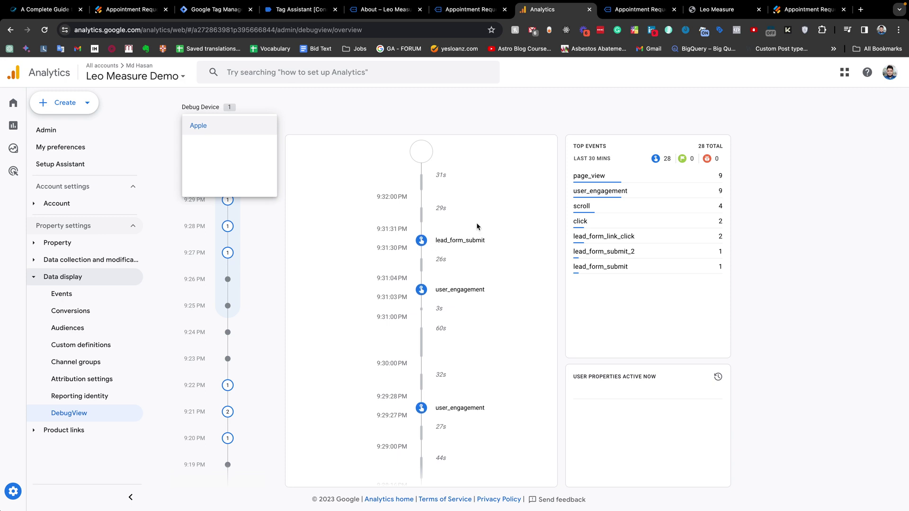
pyautogui.click(475, 213)
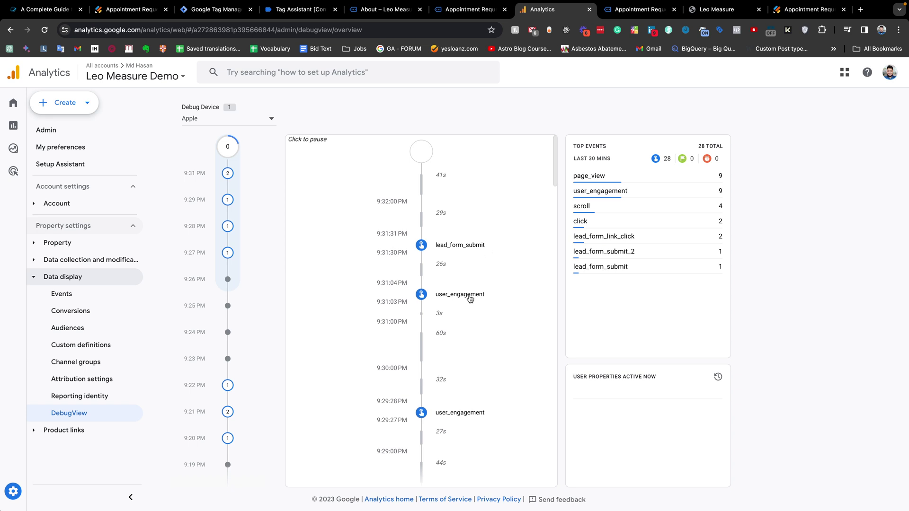
pyautogui.scroll(-2, 468, 296)
pyautogui.scroll(2, 469, 296)
pyautogui.click(471, 244)
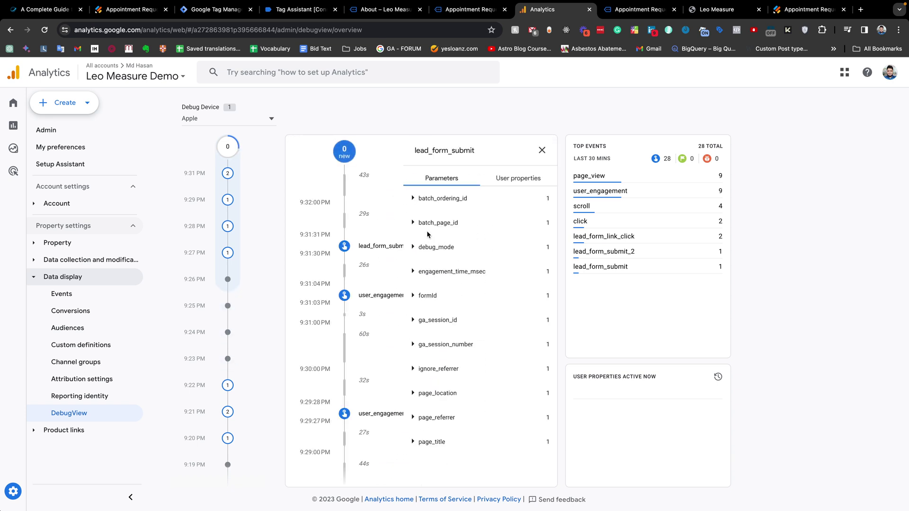
pyautogui.click(418, 296)
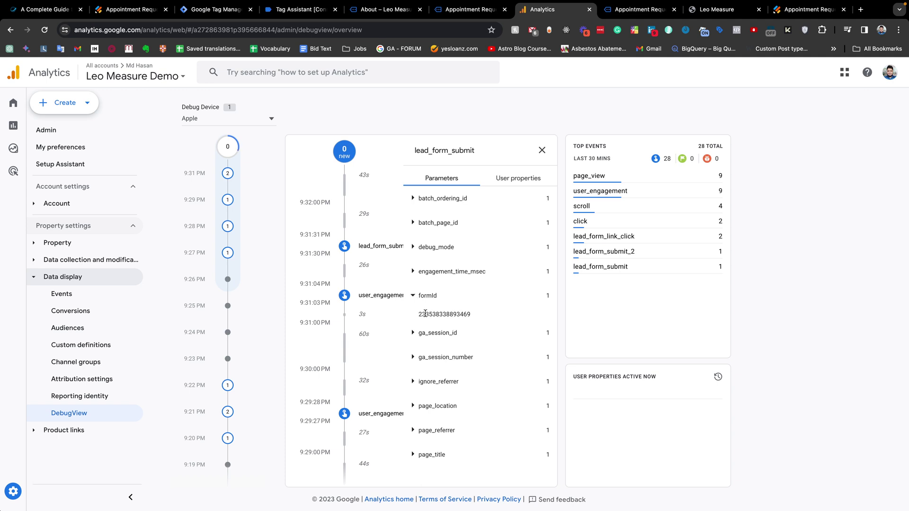
pyautogui.moveTo(425, 314); pyautogui.dragTo(493, 316)
pyautogui.click(542, 150)
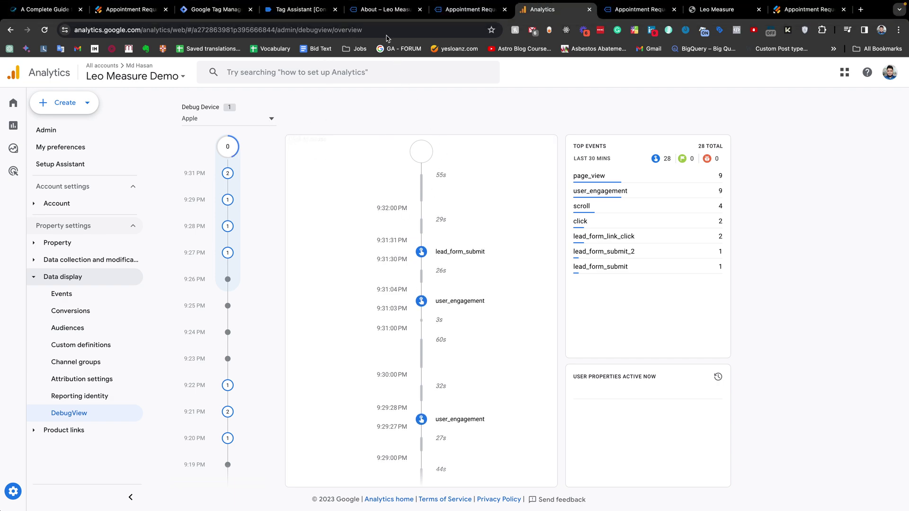
pyautogui.click(374, 13)
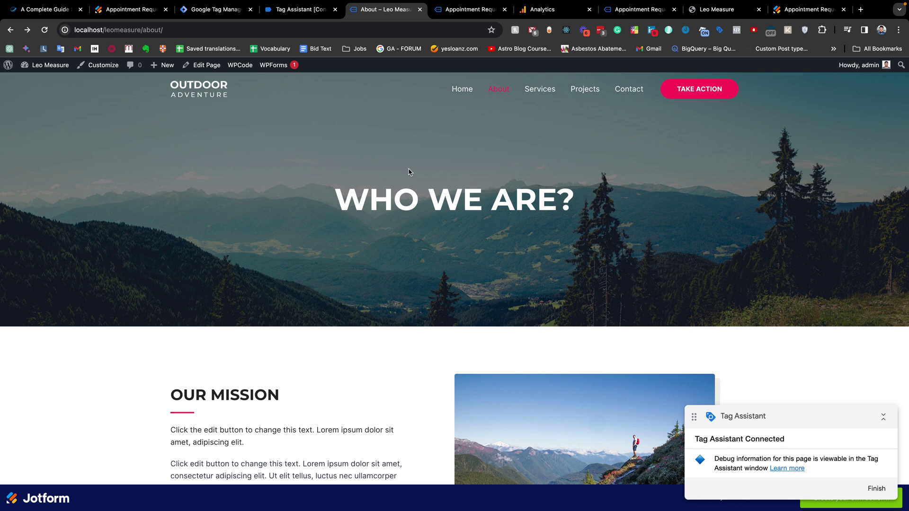
pyautogui.scroll(-2, 410, 172)
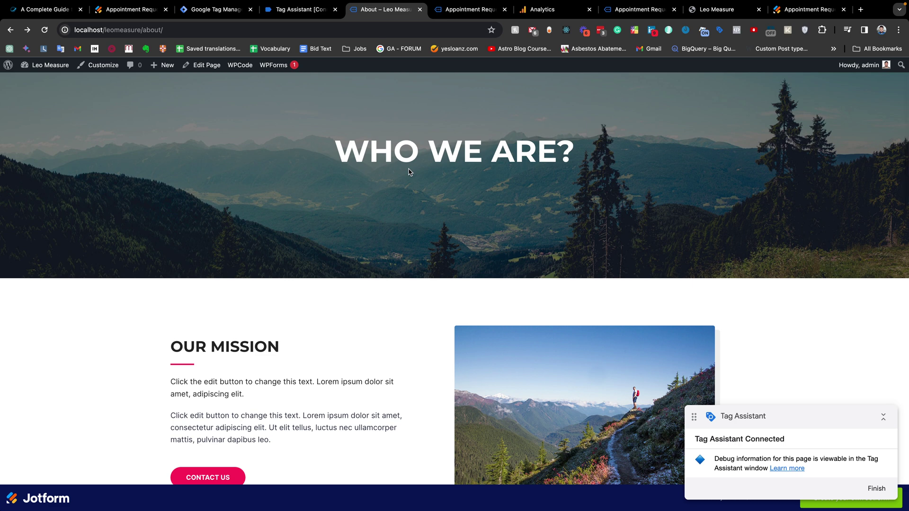
pyautogui.scroll(2, 410, 172)
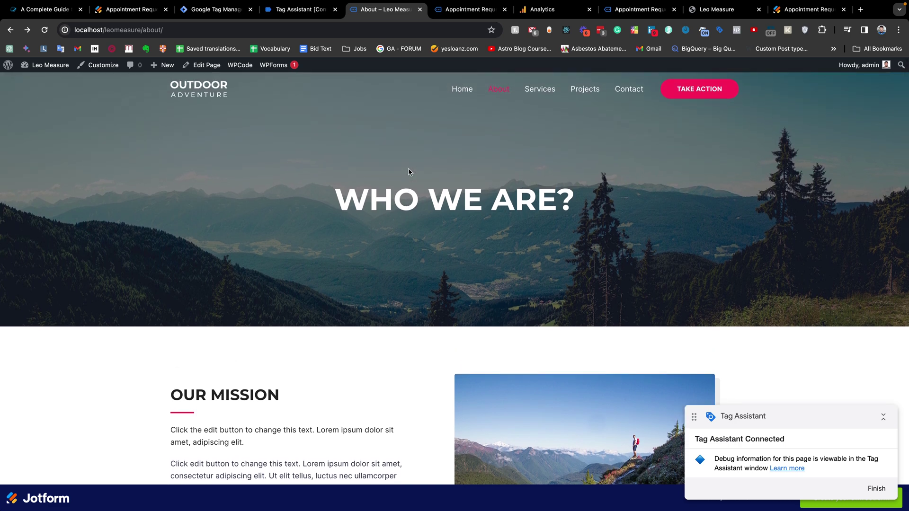